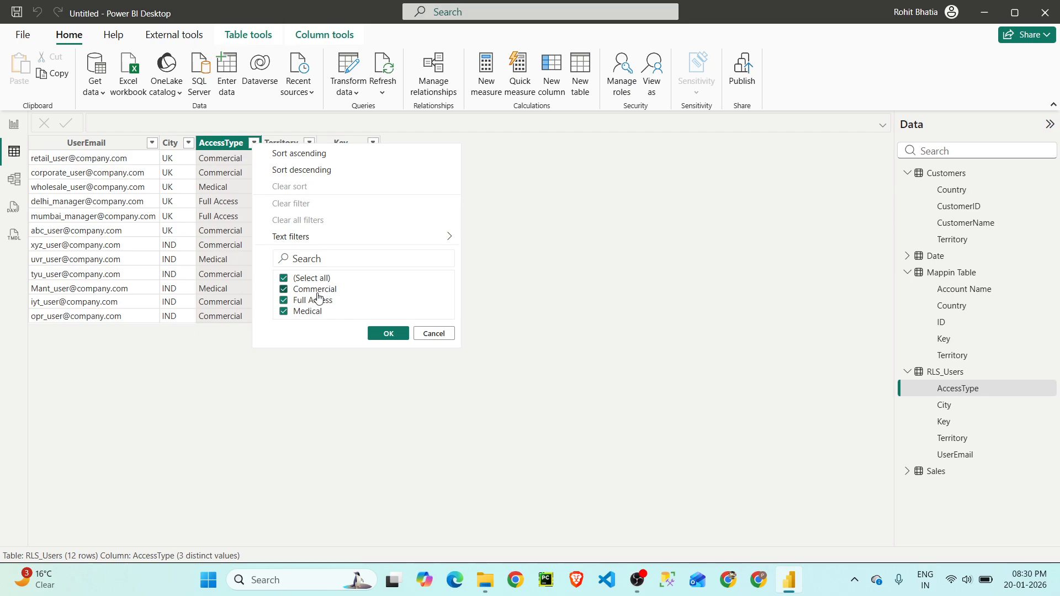
# - Trace the model's relationships between RLS_Users, Mappin Table, Sales, Customers and Date, and examine the properties of the RLS_Users–Mappin Table link
pyautogui.click(435, 334)
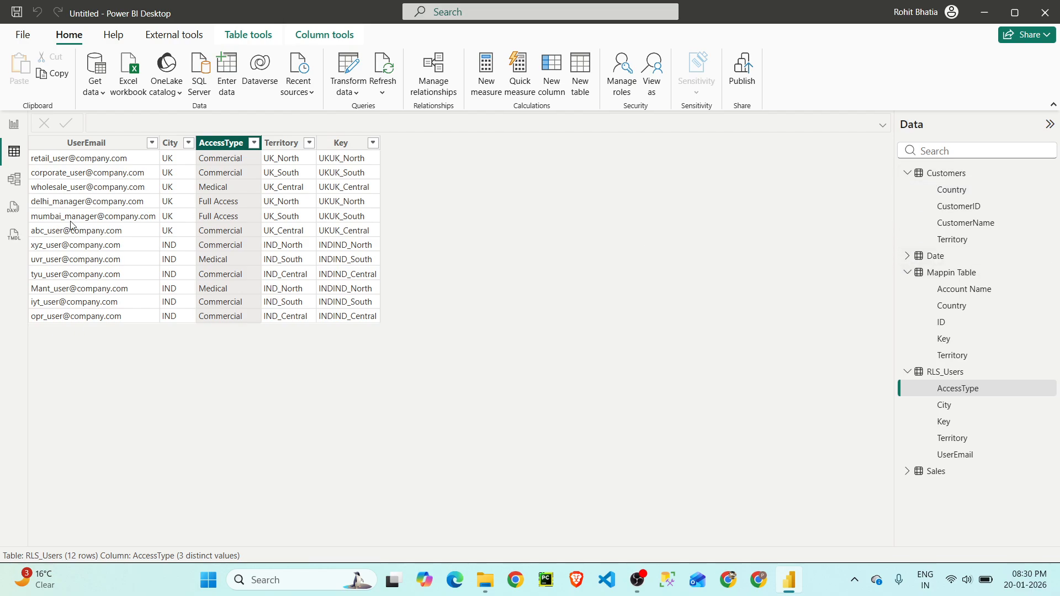
pyautogui.click(14, 183)
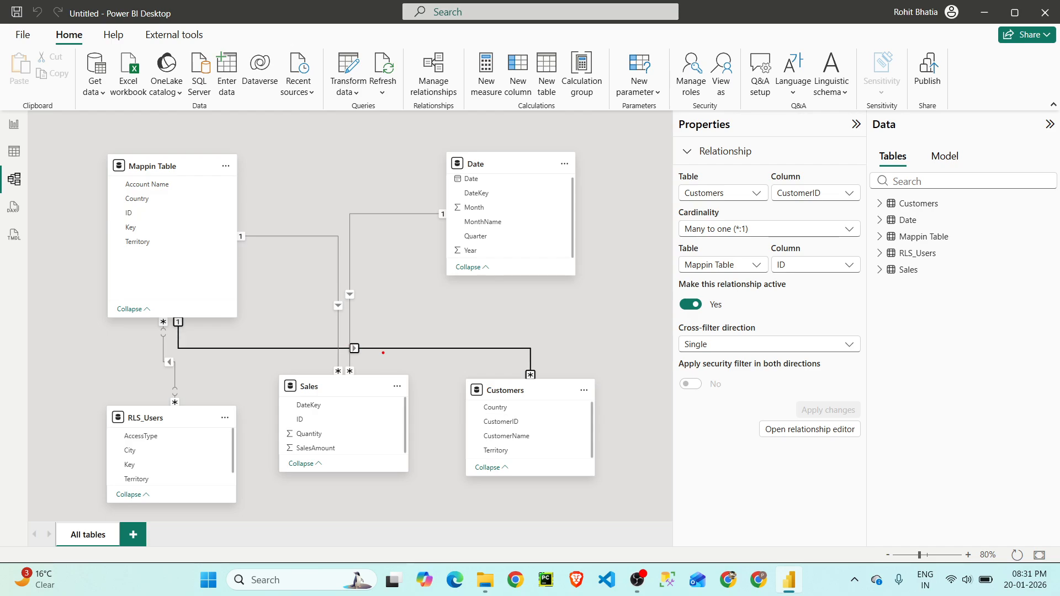
pyautogui.moveTo(174, 419); pyautogui.dragTo(170, 299)
pyautogui.moveTo(217, 270)
pyautogui.mouseDown()
pyautogui.moveTo(265, 274)
pyautogui.moveTo(311, 405)
pyautogui.mouseUp()
pyautogui.moveTo(209, 246)
pyautogui.mouseDown()
pyautogui.moveTo(448, 279)
pyautogui.moveTo(529, 435)
pyautogui.mouseUp()
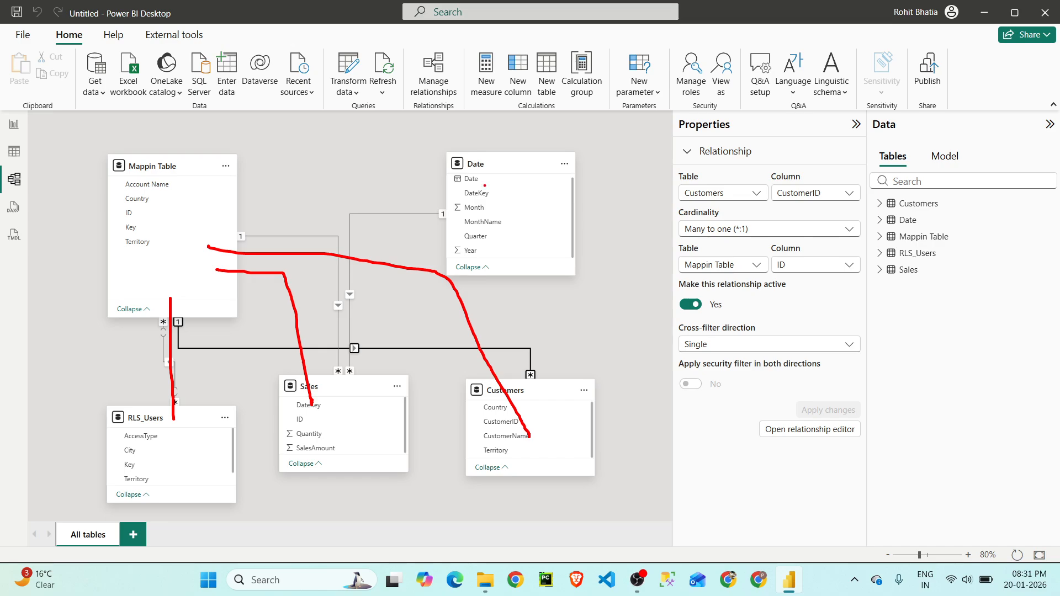
pyautogui.moveTo(485, 187); pyautogui.dragTo(349, 420)
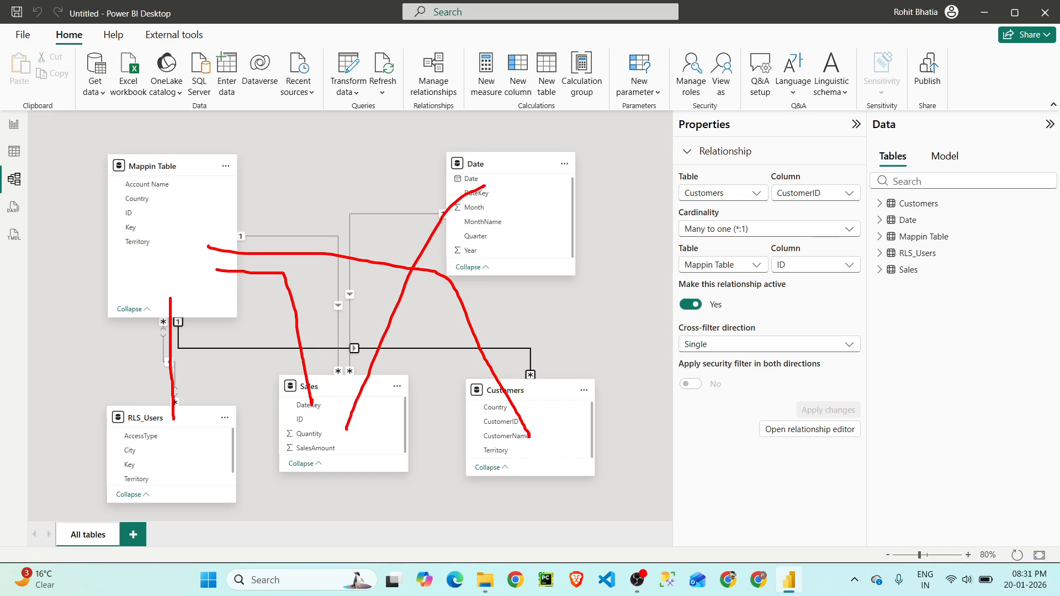
pyautogui.press('Escape')
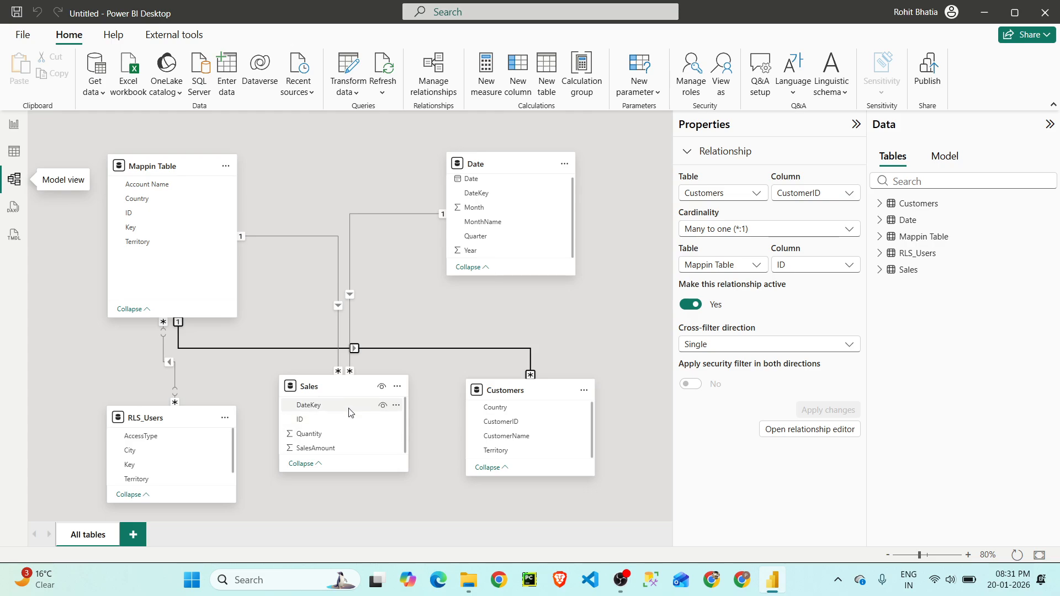
pyautogui.click(170, 364)
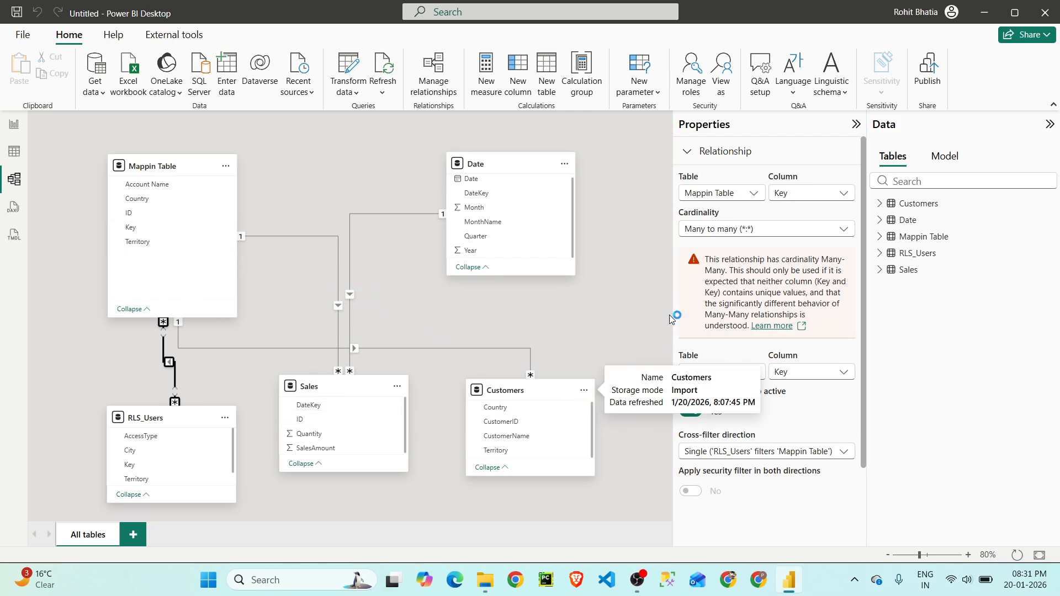
pyautogui.click(857, 124)
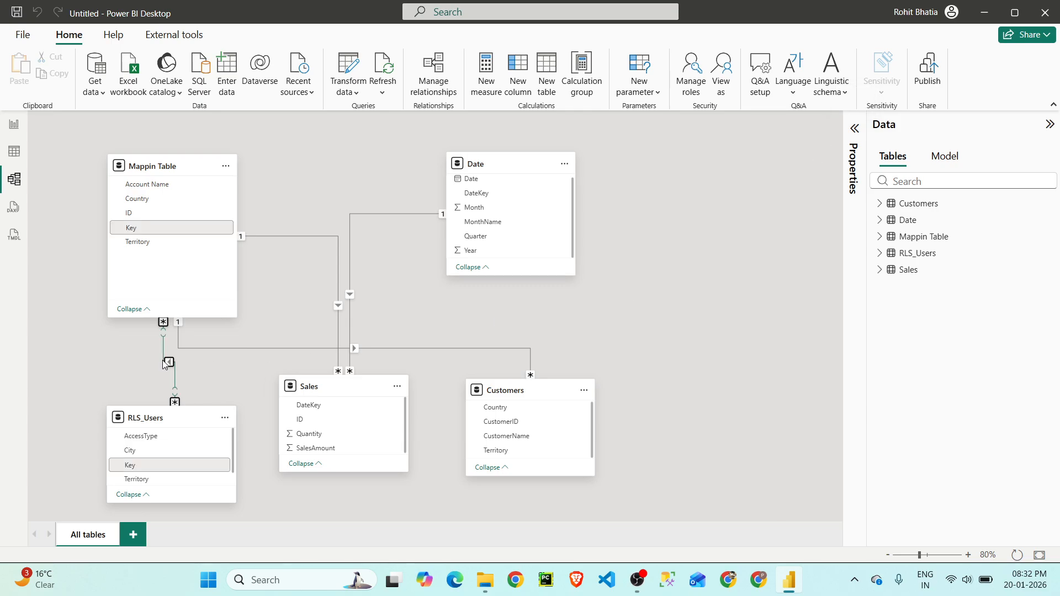
# - Review the data rows of the Customers, Date and Mappin Table tables
pyautogui.click(14, 151)
pyautogui.click(970, 173)
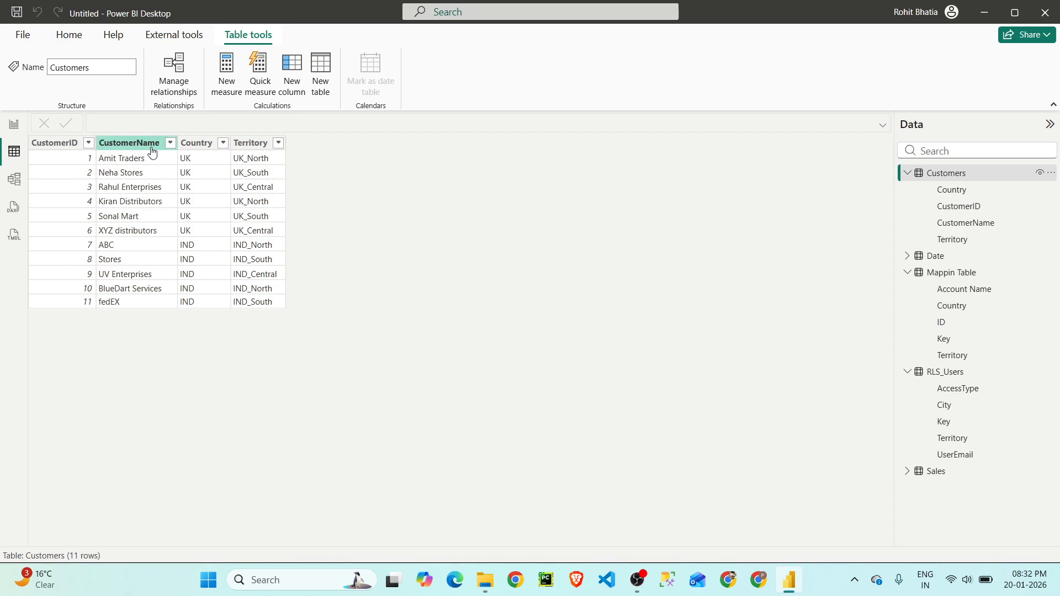
pyautogui.click(935, 256)
pyautogui.click(963, 273)
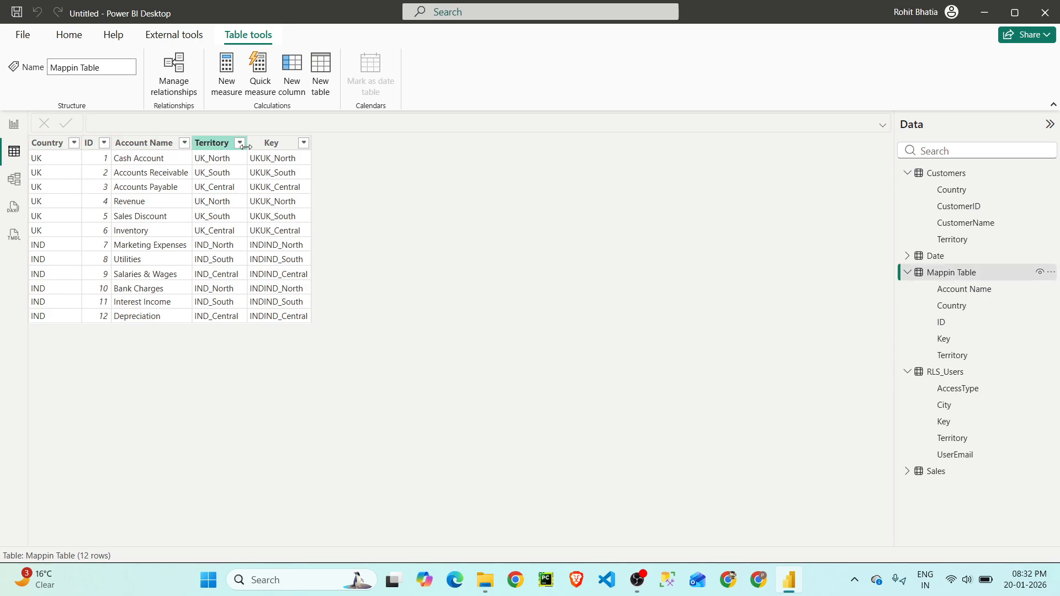
# - Filter the RLS_Users table to show only rows whose AccessType is Medical
pyautogui.click(945, 372)
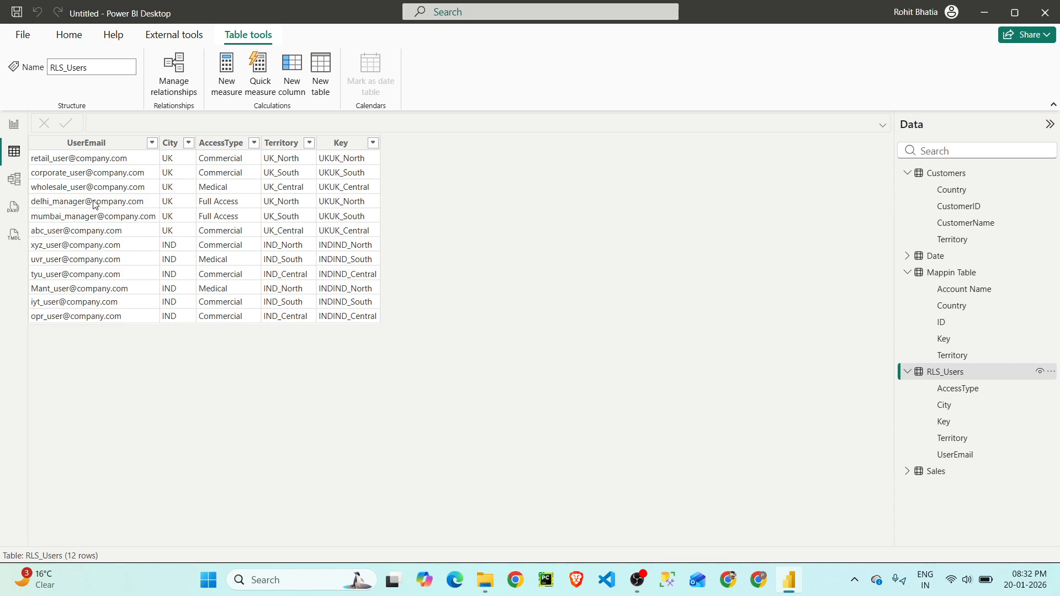
pyautogui.click(254, 143)
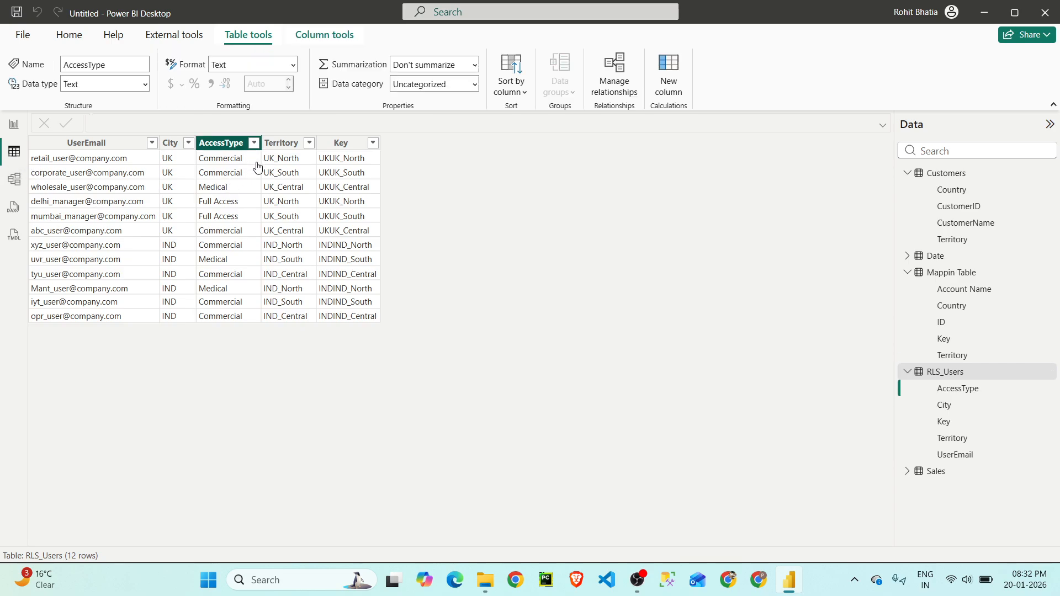
pyautogui.click(282, 281)
pyautogui.click(293, 315)
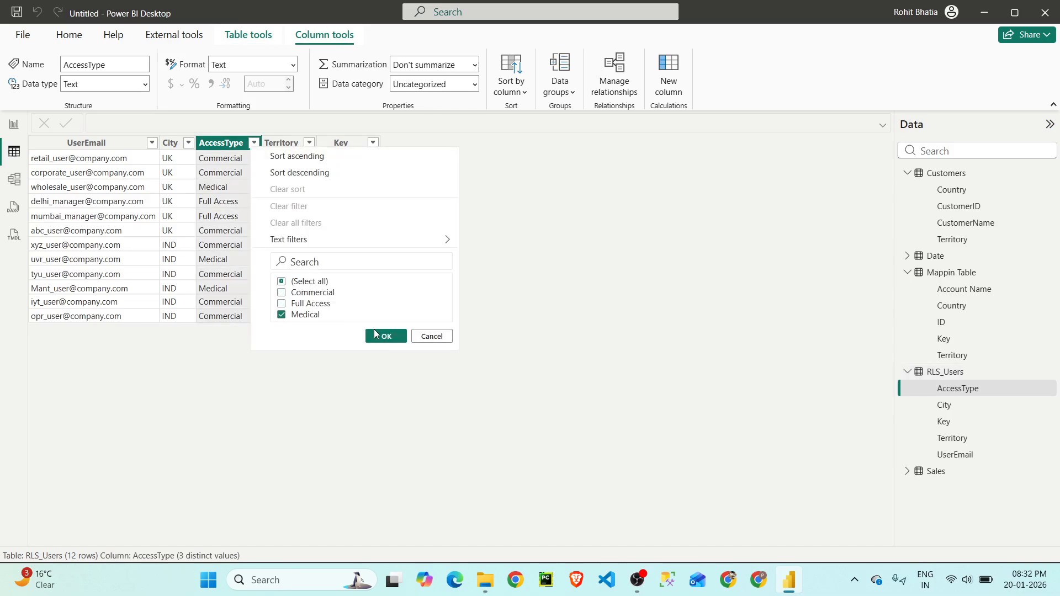
pyautogui.click(387, 336)
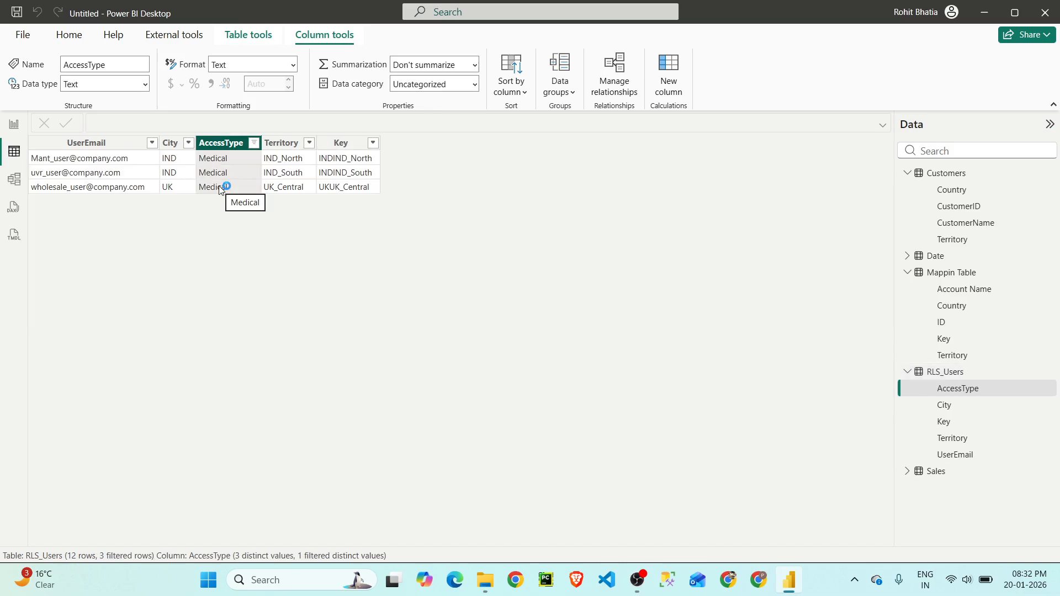
# - Review the Sales table data and the visuals on the Sales Data and Medical Data report pages
pyautogui.click(963, 474)
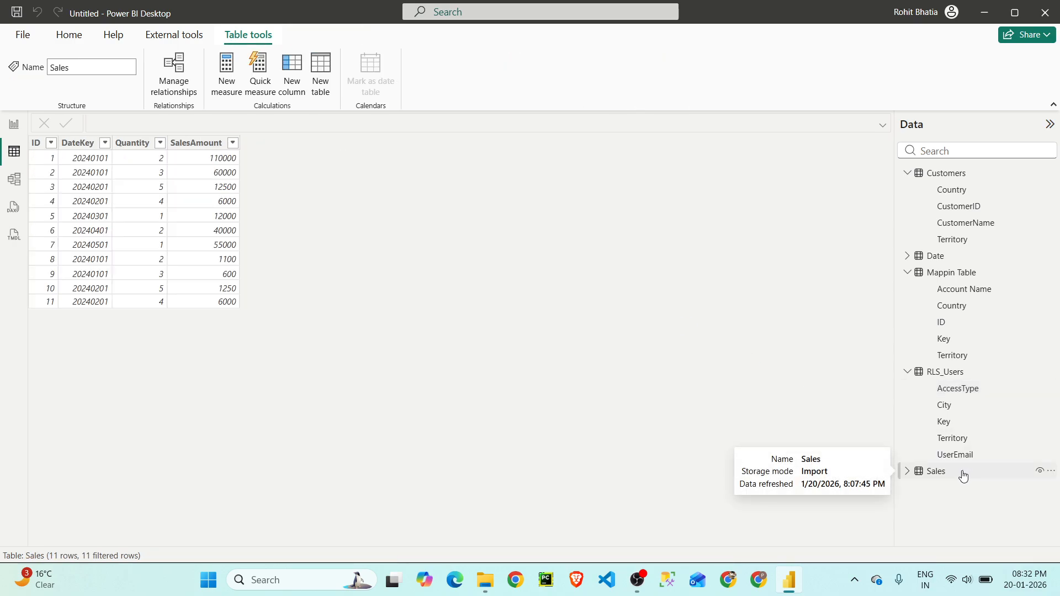
pyautogui.click(14, 131)
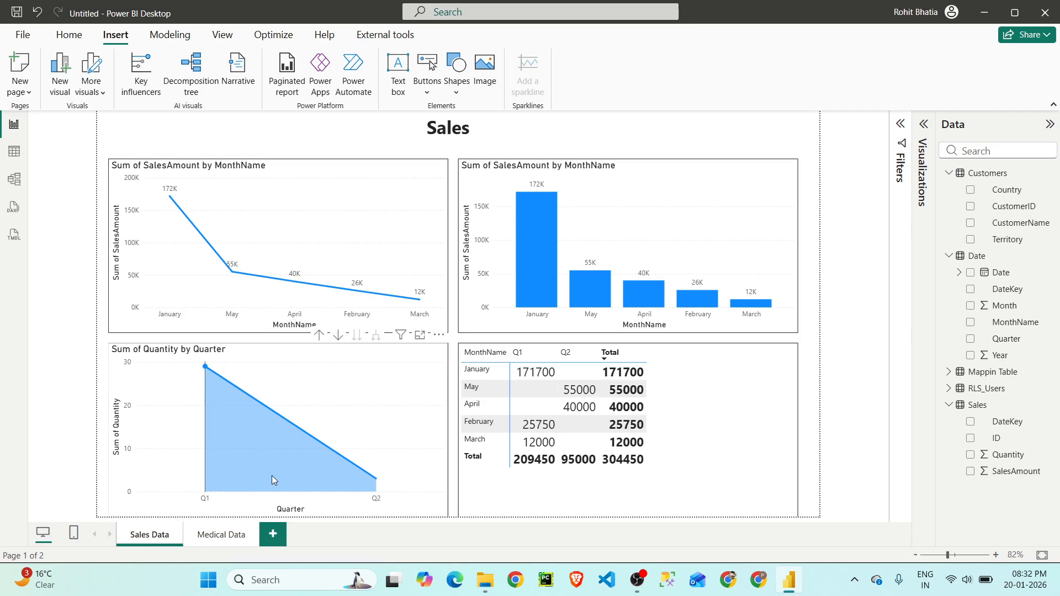
pyautogui.click(232, 531)
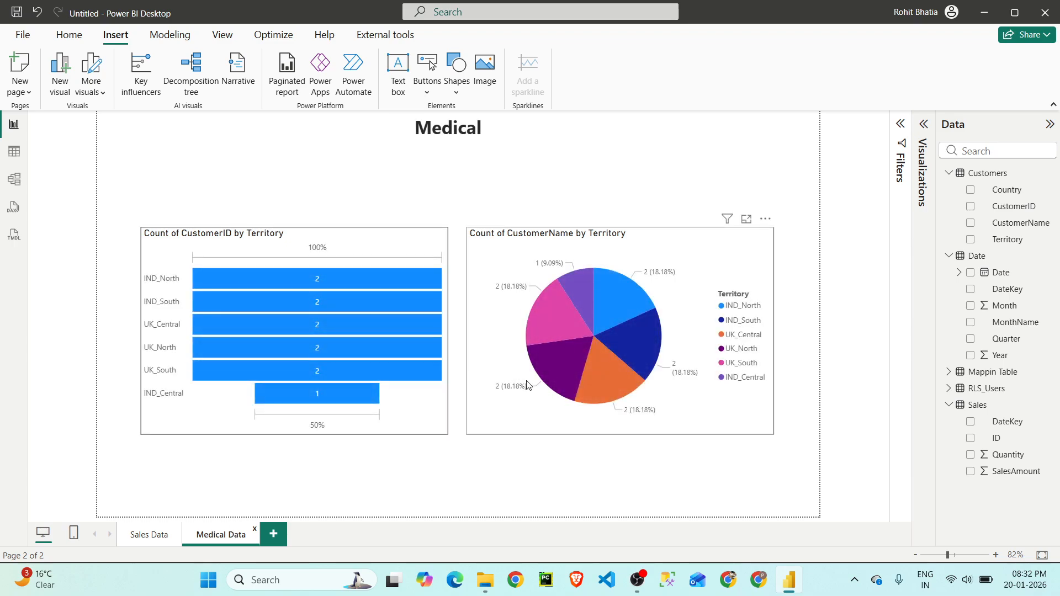
# - Clear all filters on the RLS_Users table and copy the UserEmail value of the UK_Central user with Medical access
pyautogui.click(14, 151)
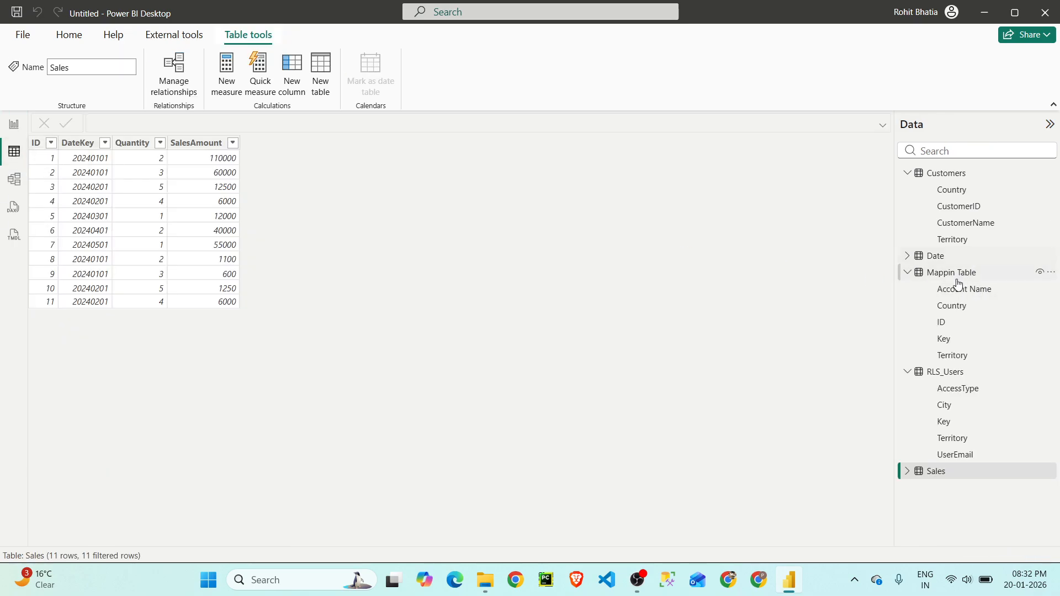
pyautogui.click(947, 372)
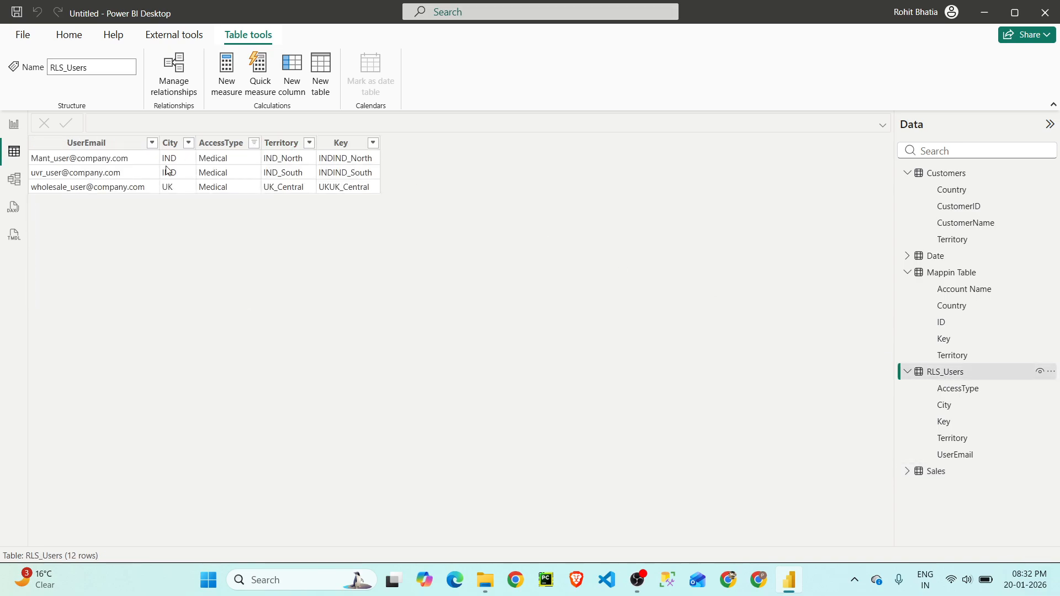
pyautogui.click(253, 143)
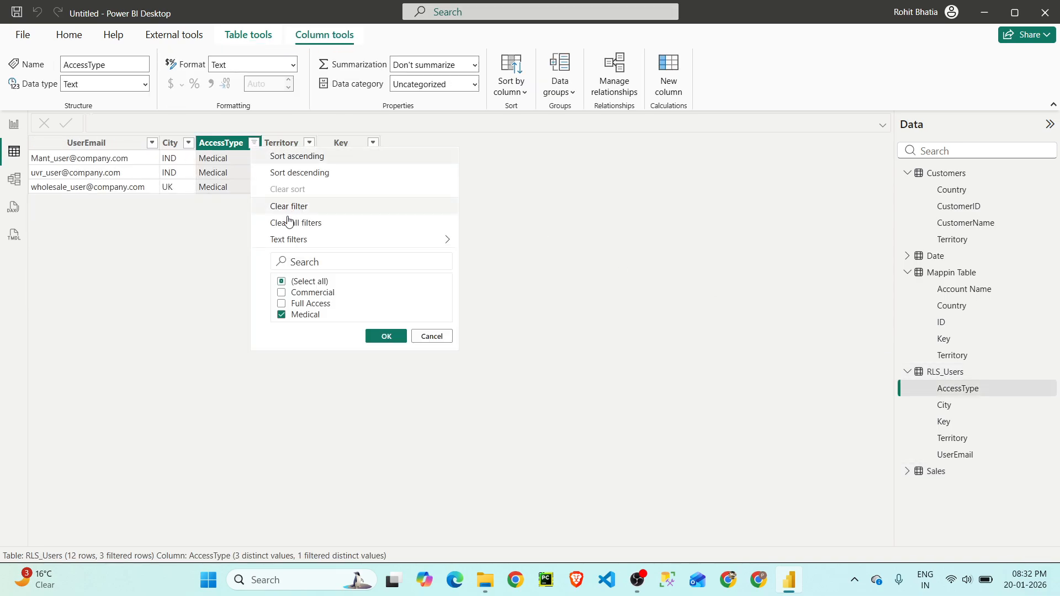
pyautogui.click(301, 223)
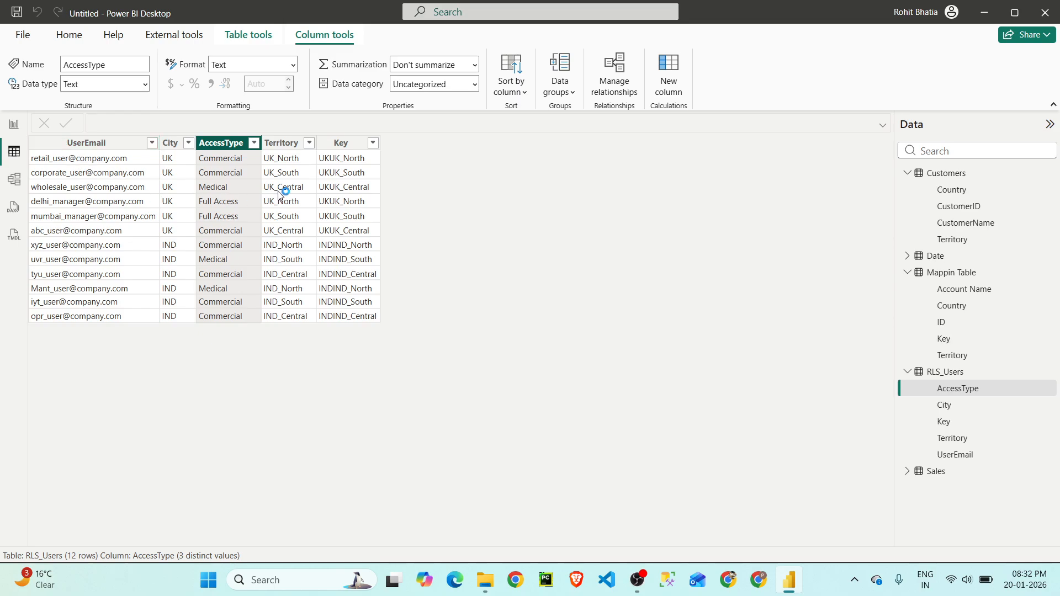
pyautogui.rightClick(125, 191)
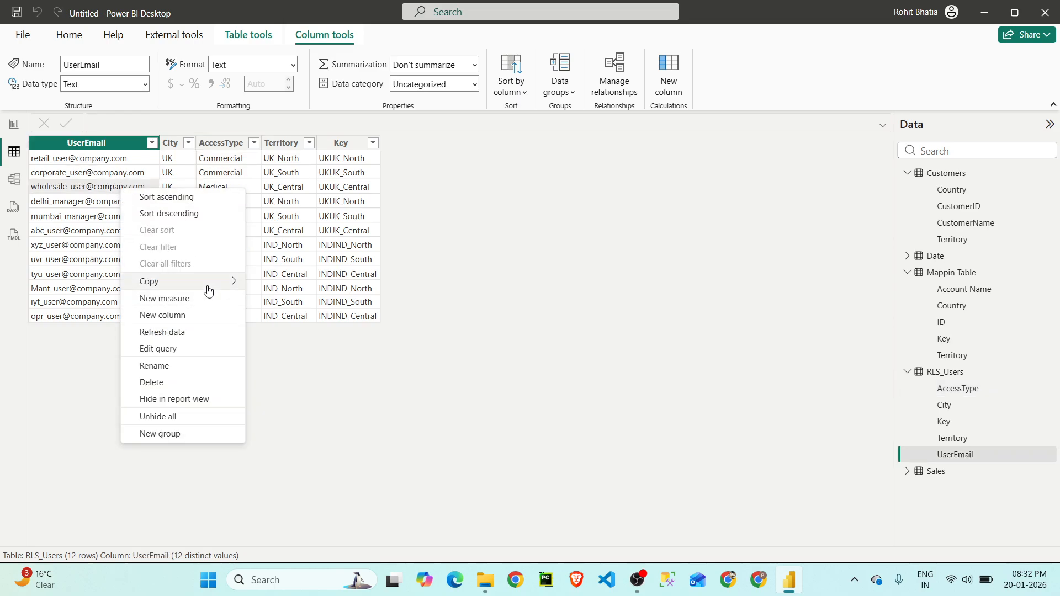
pyautogui.moveTo(208, 282)
pyautogui.click(275, 289)
# - View the model as another user with the AccessBasedUser role, using the copied user e-mail
pyautogui.click(69, 34)
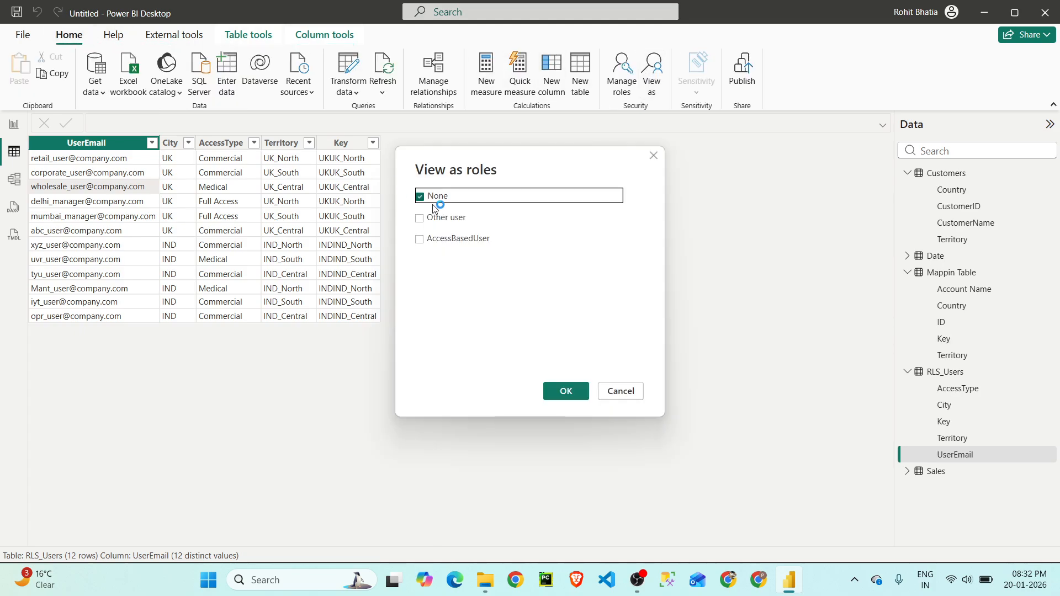
pyautogui.click(431, 217)
pyautogui.click(468, 242)
pyautogui.click(514, 217)
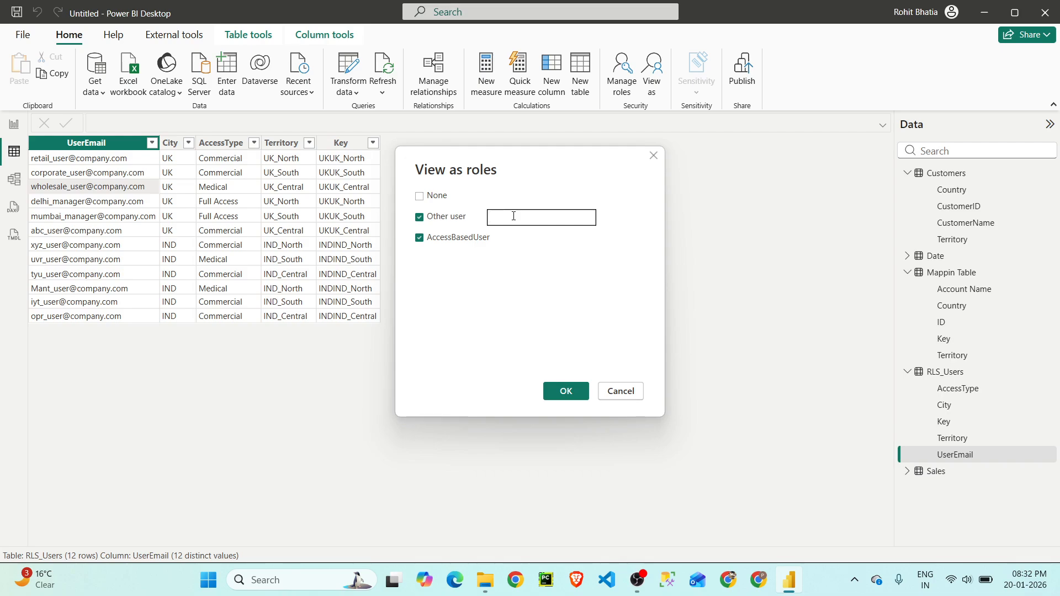
pyautogui.hotkey('ctrl', 'v')
pyautogui.click(567, 392)
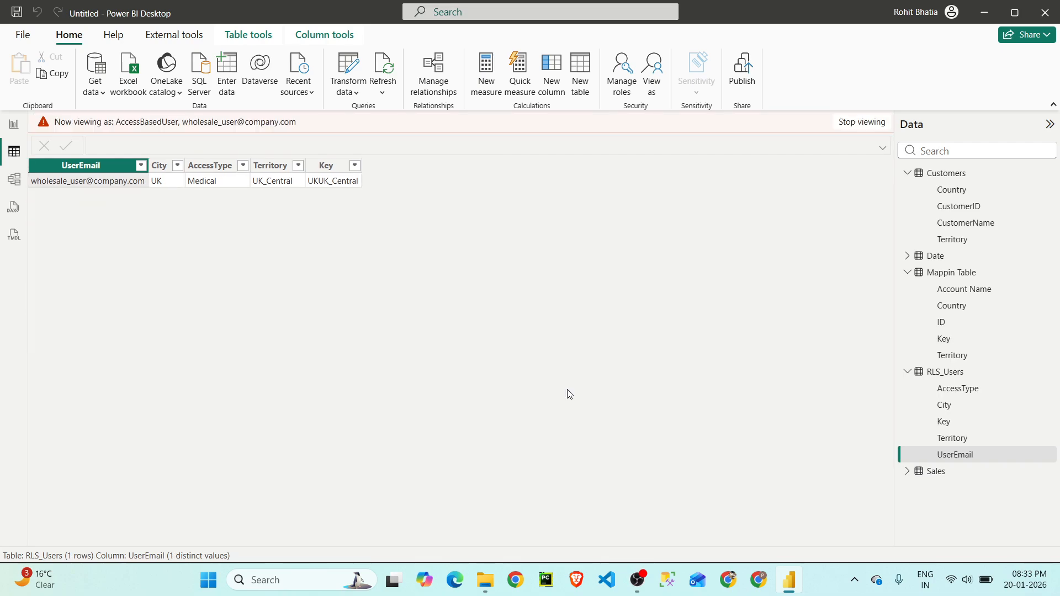
# - Check which rows the role exposes in the RLS_Users, Mappin Table, Customers and Sales tables
pyautogui.click(949, 373)
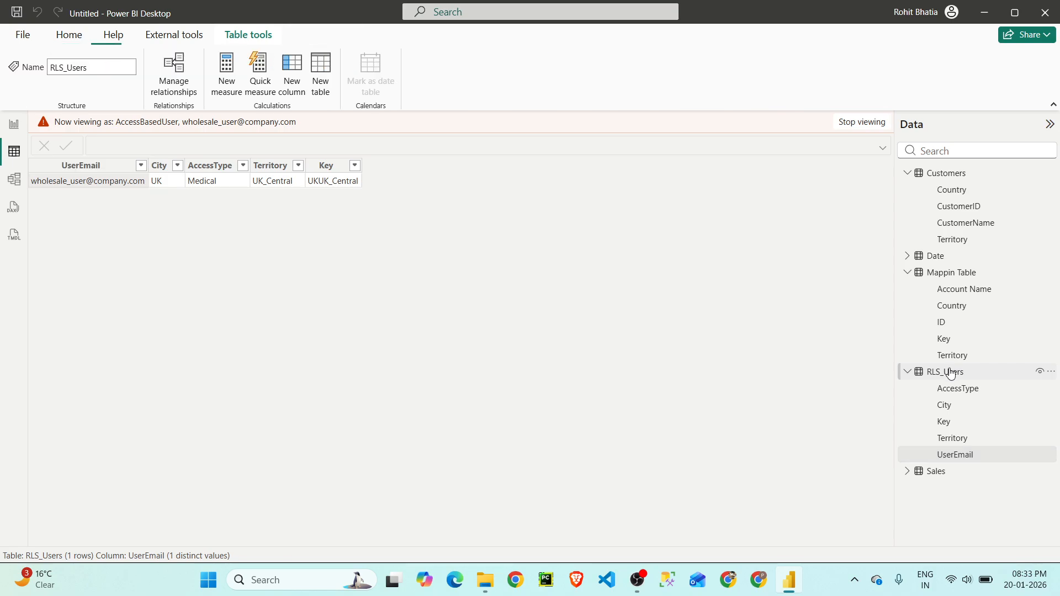
pyautogui.click(950, 275)
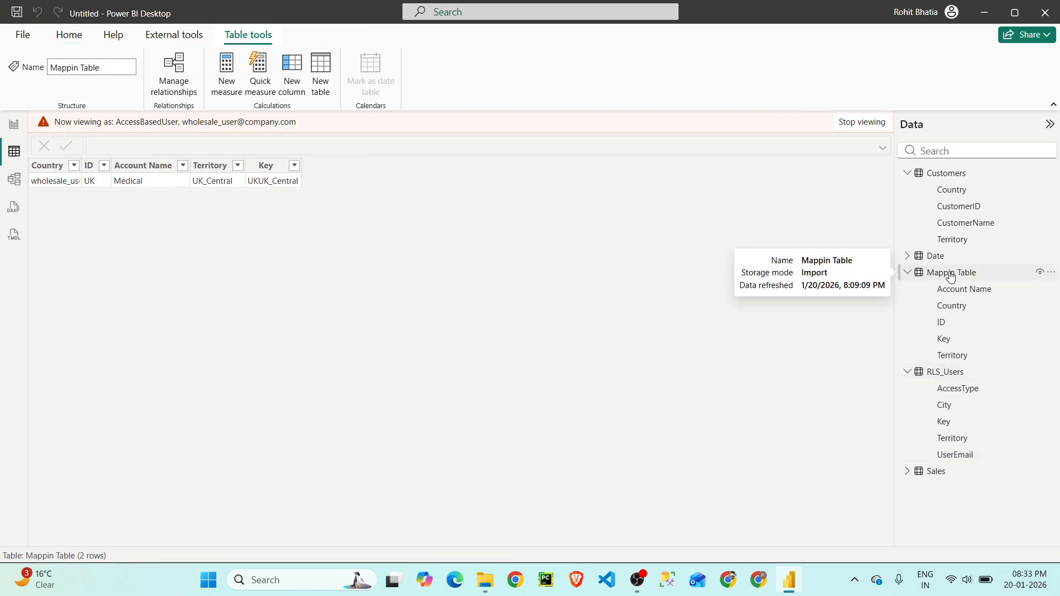
pyautogui.click(949, 174)
pyautogui.click(942, 472)
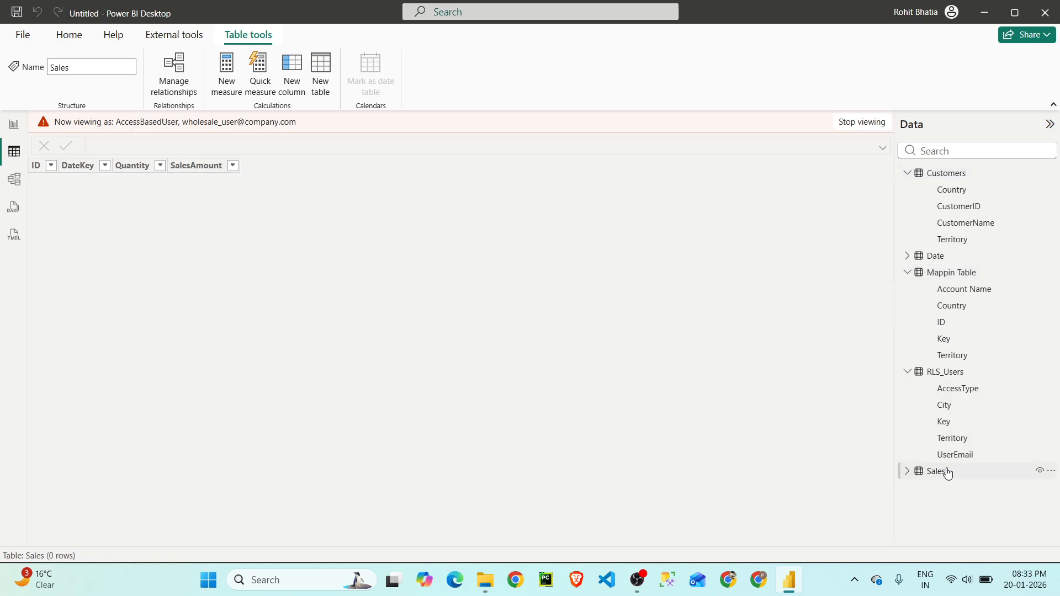
# - Check the Medical Data and Sales Data report pages under the role, and stop viewing as that user
pyautogui.click(15, 125)
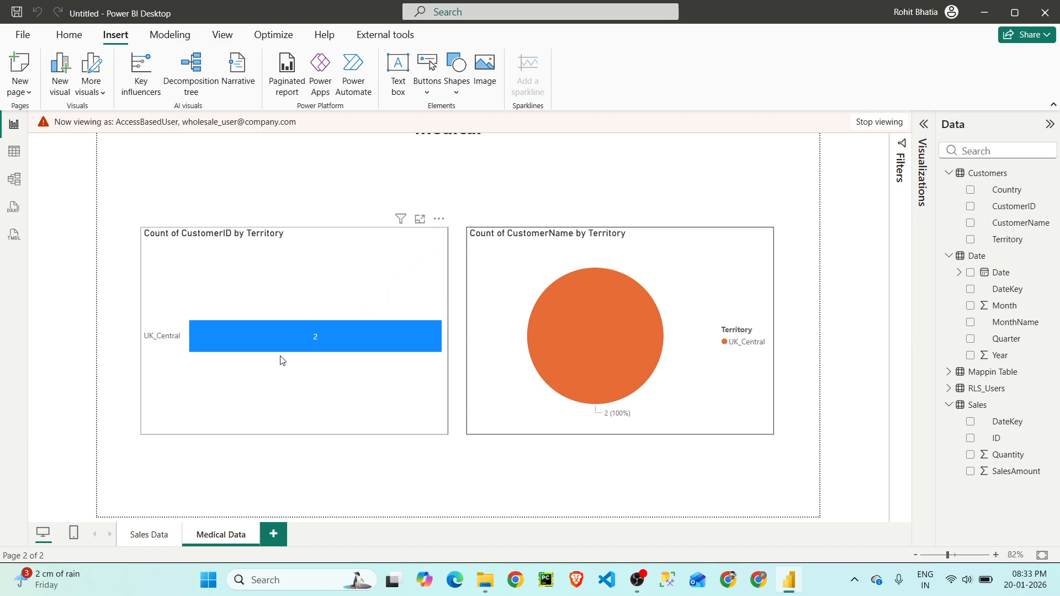
pyautogui.click(161, 535)
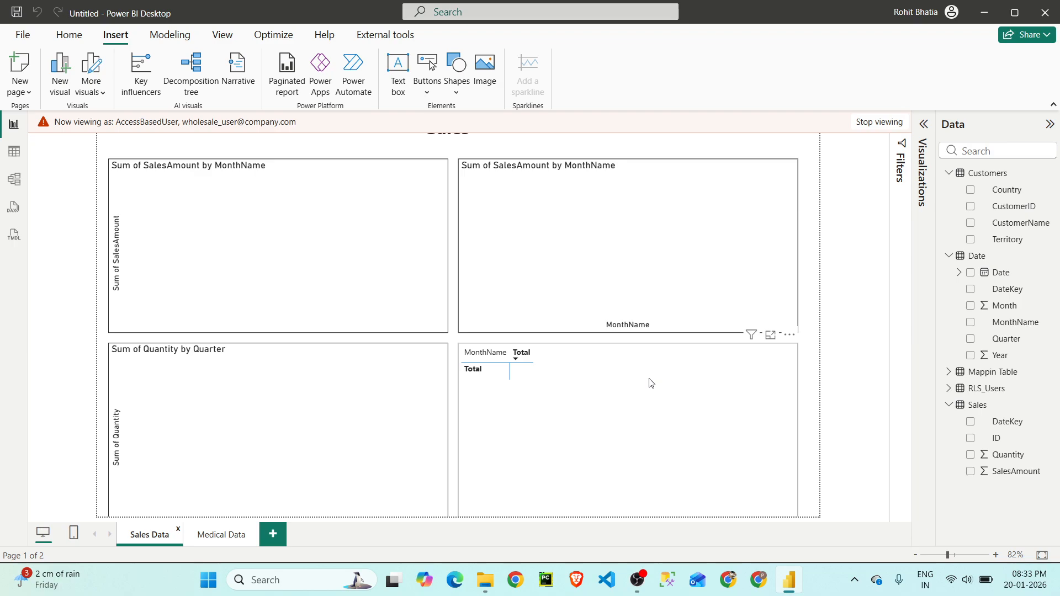
pyautogui.click(870, 122)
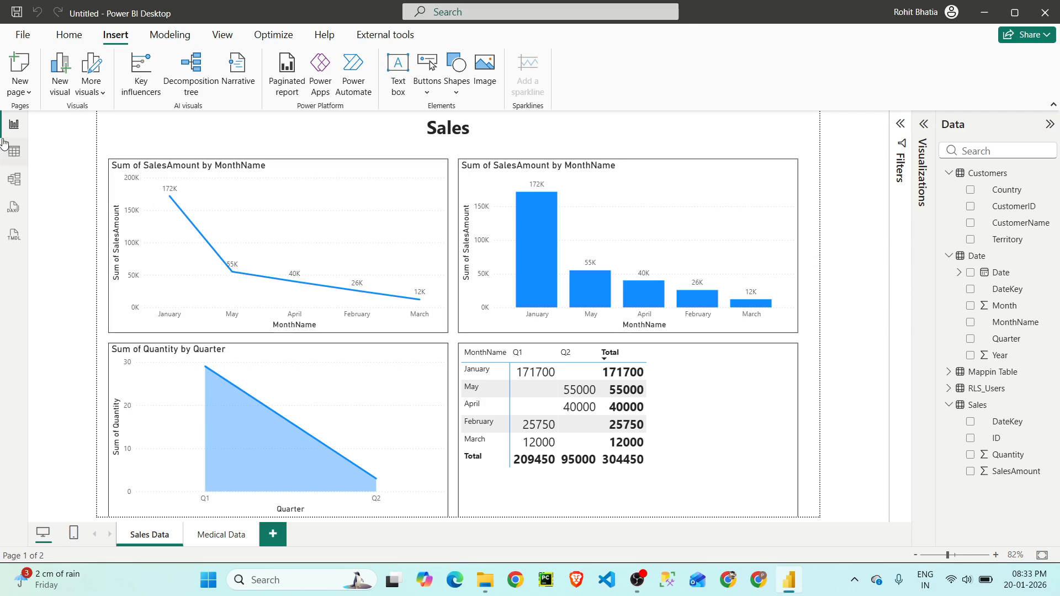
# - Compare the model diagram with the Mappin Table data, examining its Country and Territory columns
pyautogui.click(14, 152)
pyautogui.click(14, 179)
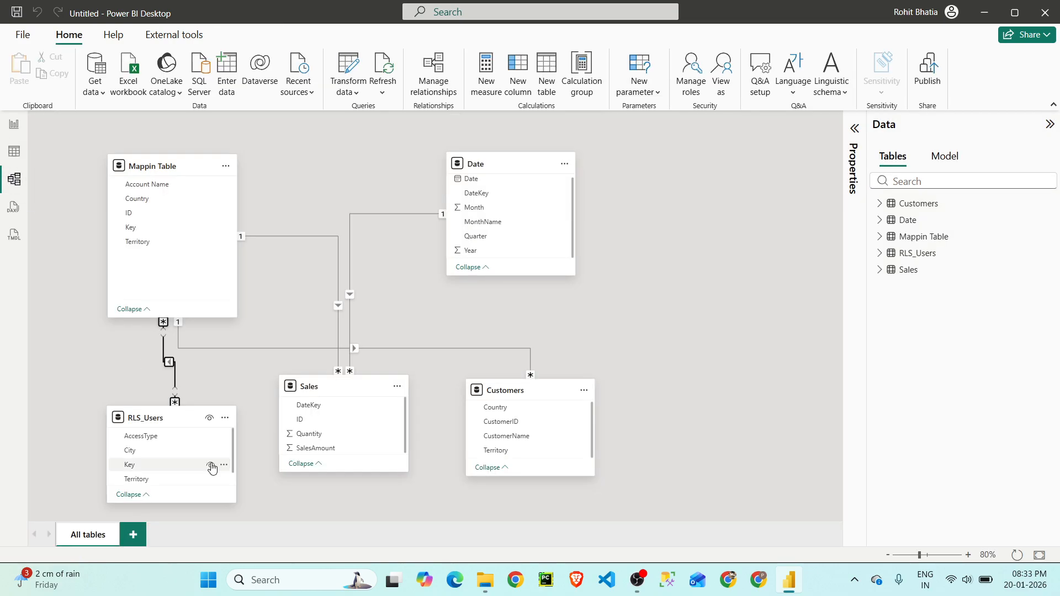
pyautogui.click(12, 158)
pyautogui.click(14, 179)
pyautogui.click(14, 154)
pyautogui.click(955, 273)
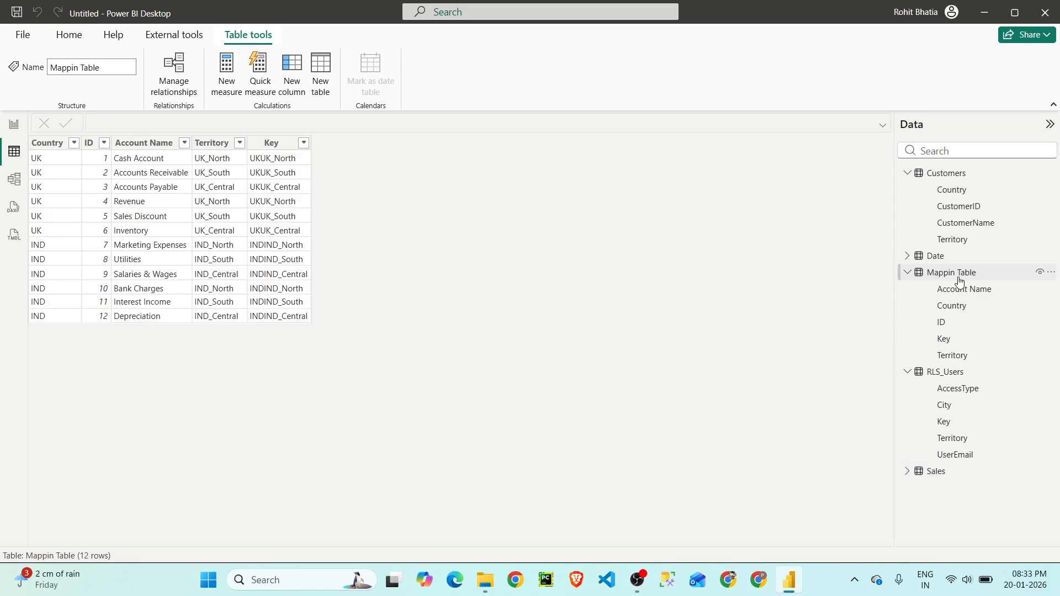
pyautogui.click(48, 143)
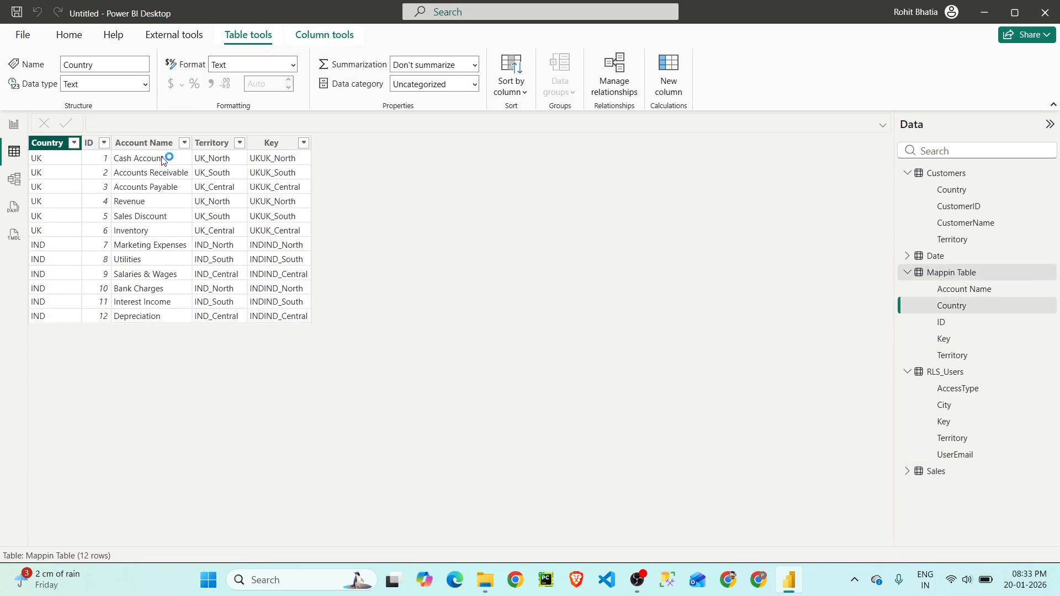
pyautogui.click(217, 144)
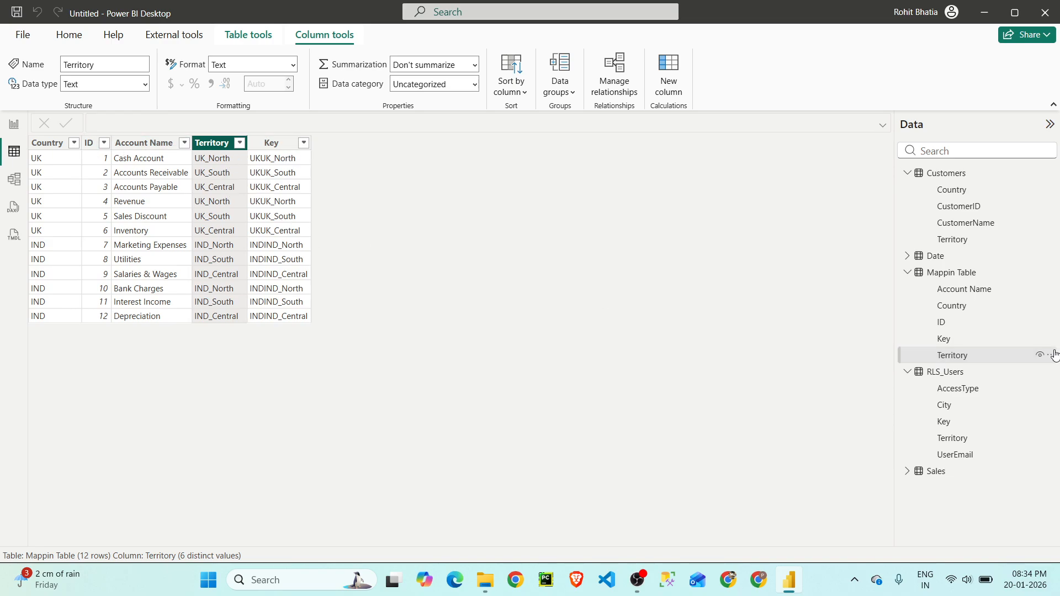
# - Review the Mappin Table data and inspect its Key relationship with RLS_Users in the model diagram
pyautogui.click(969, 272)
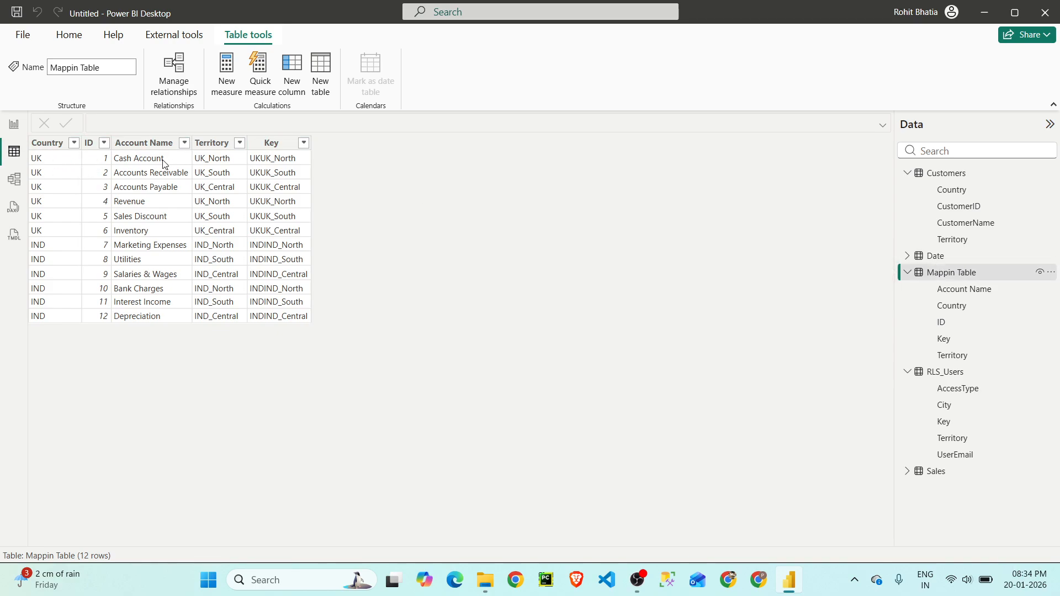
pyautogui.click(15, 179)
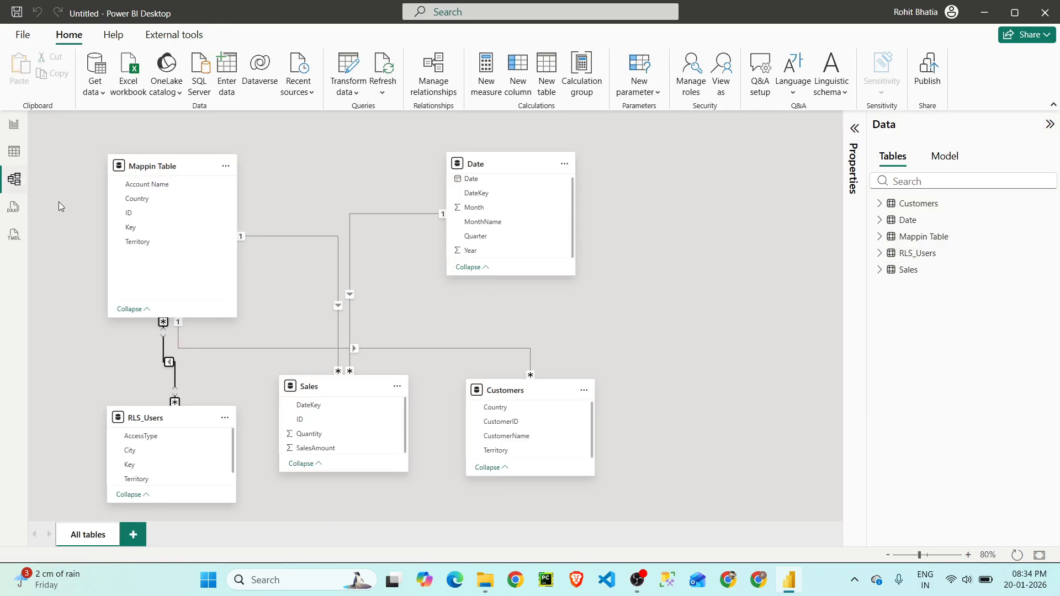
pyautogui.doubleClick(169, 364)
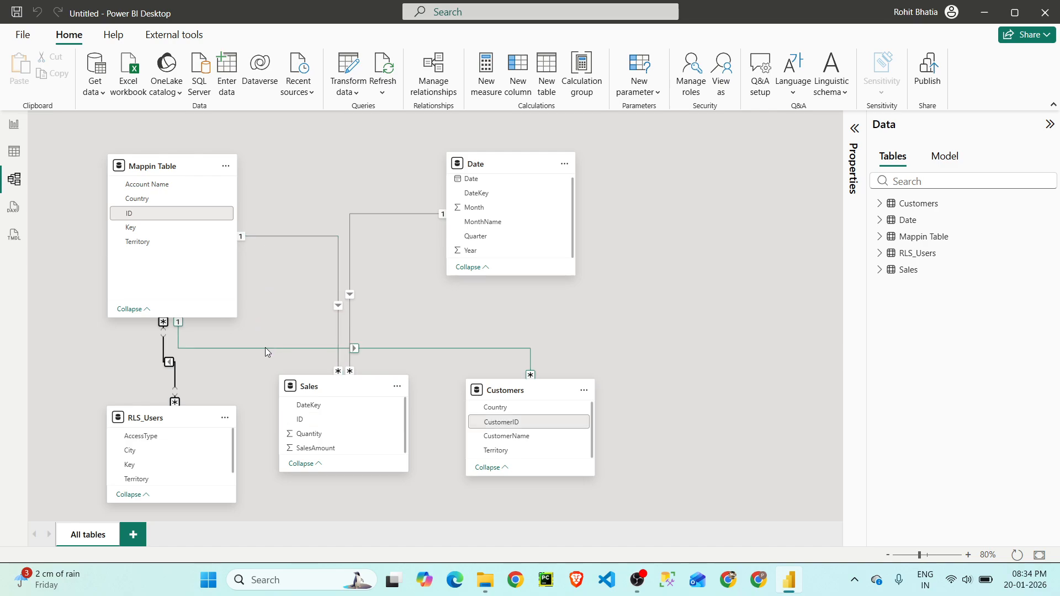
# - Create and save a security role named Others with no table filter rules
pyautogui.click(14, 124)
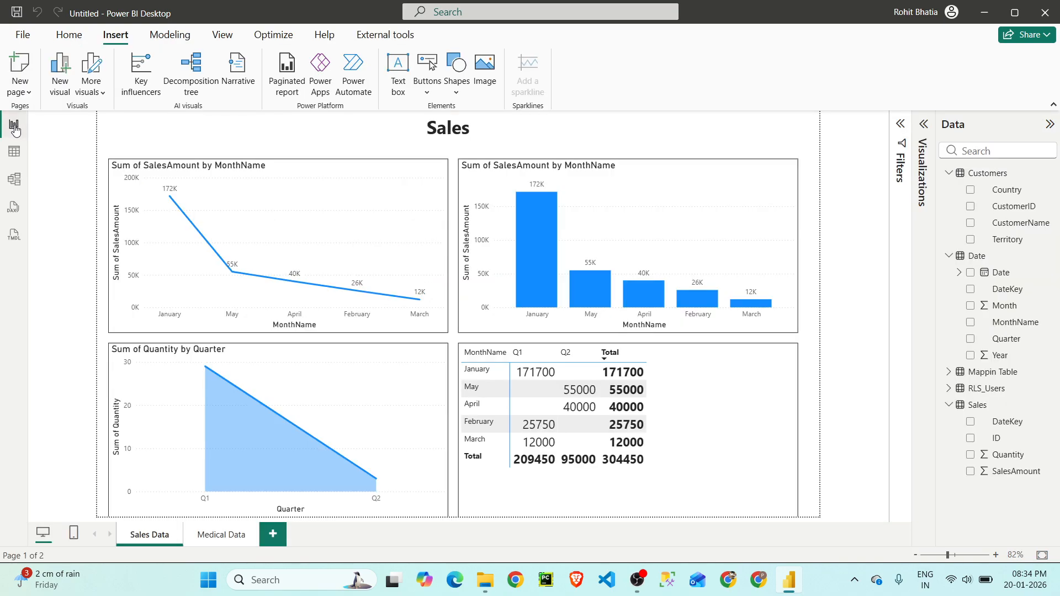
pyautogui.click(175, 35)
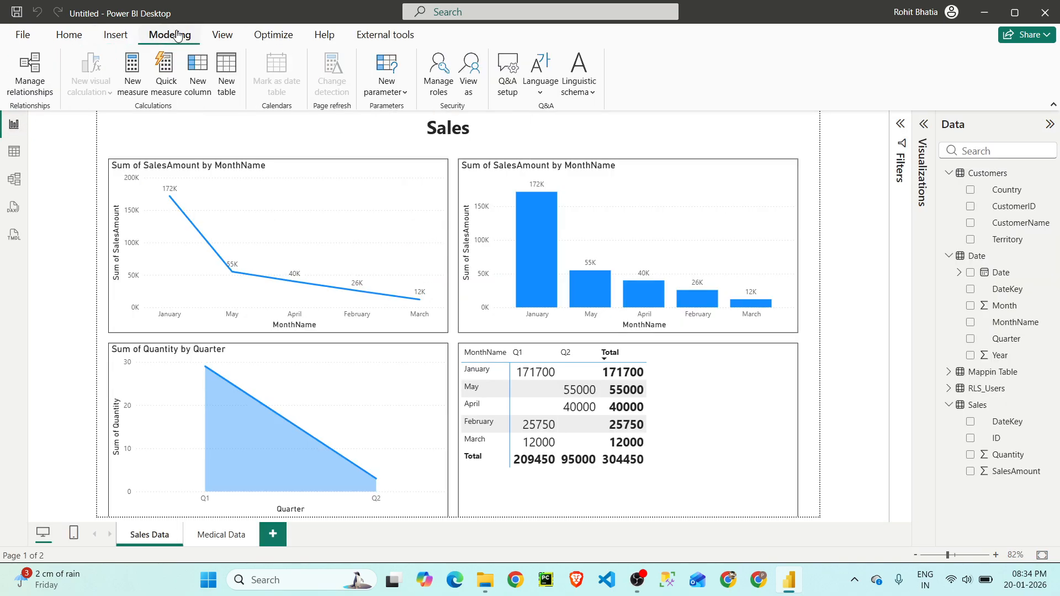
pyautogui.click(438, 83)
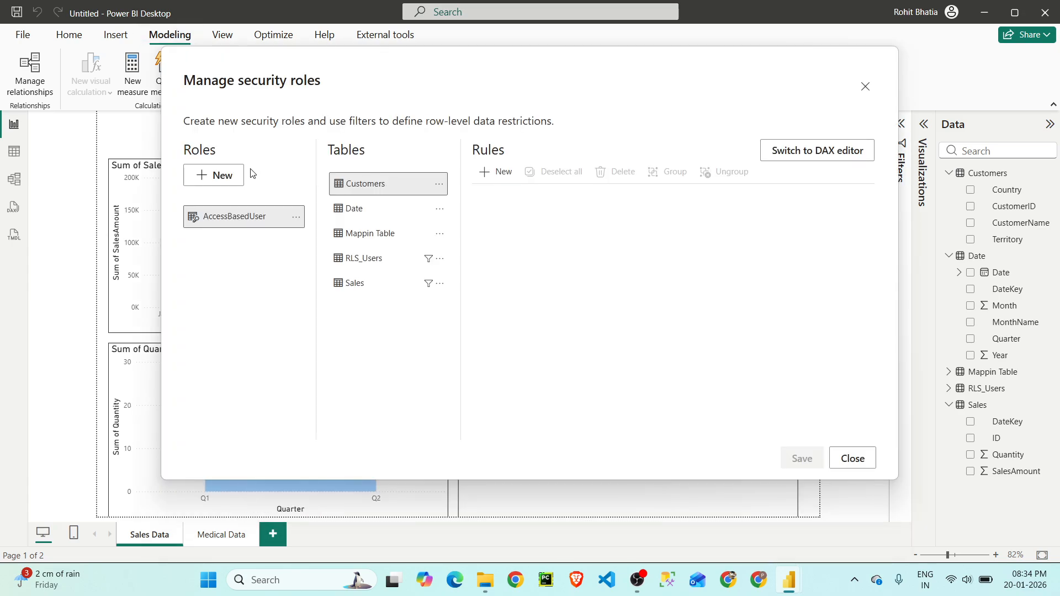
pyautogui.click(223, 176)
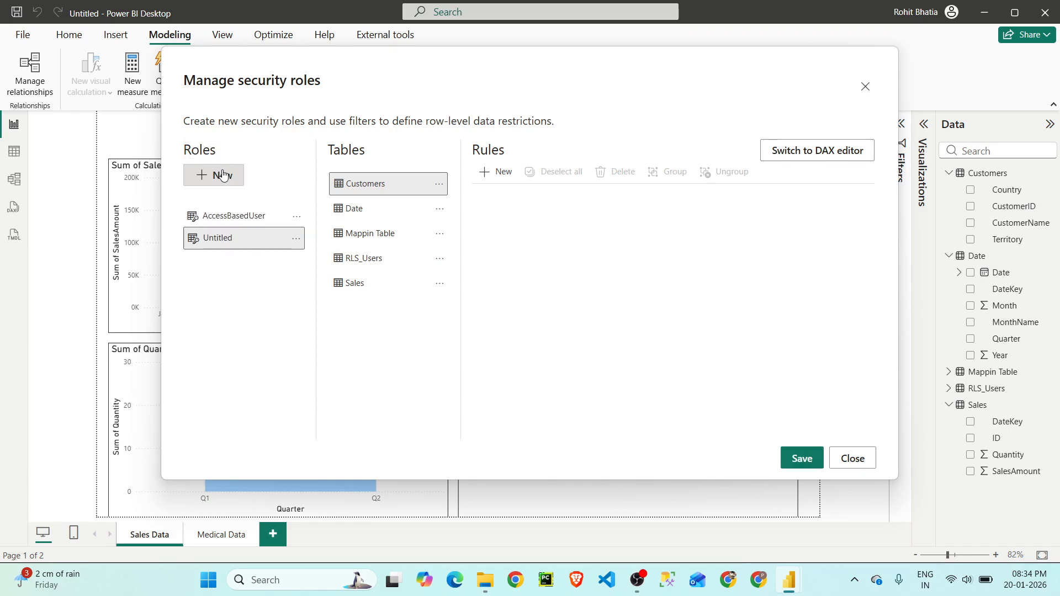
pyautogui.click(233, 241)
pyautogui.doubleClick(239, 239)
pyautogui.write('O')
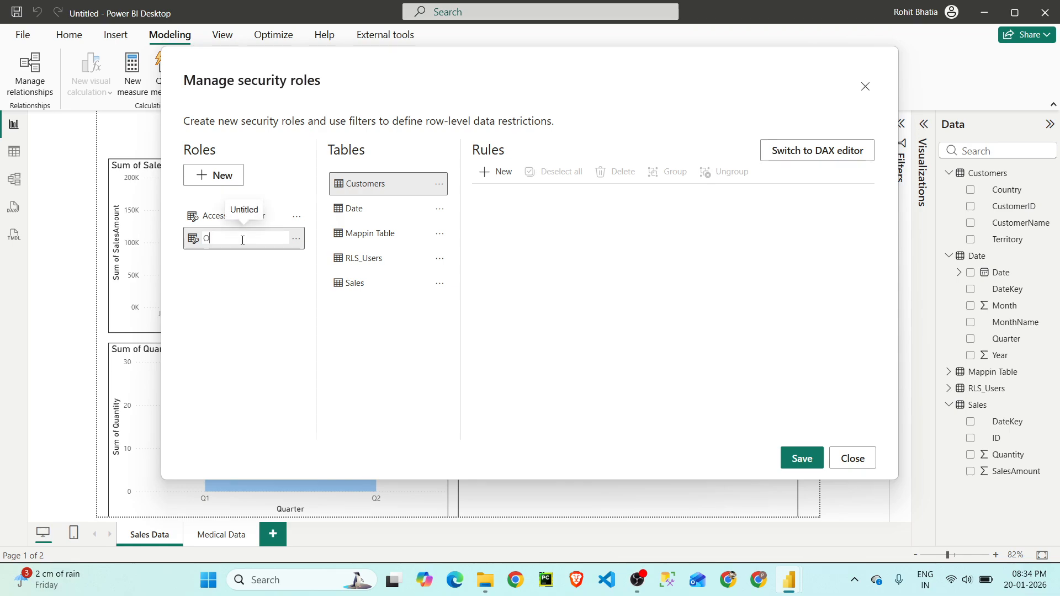
pyautogui.write('thers')
pyautogui.press('Return')
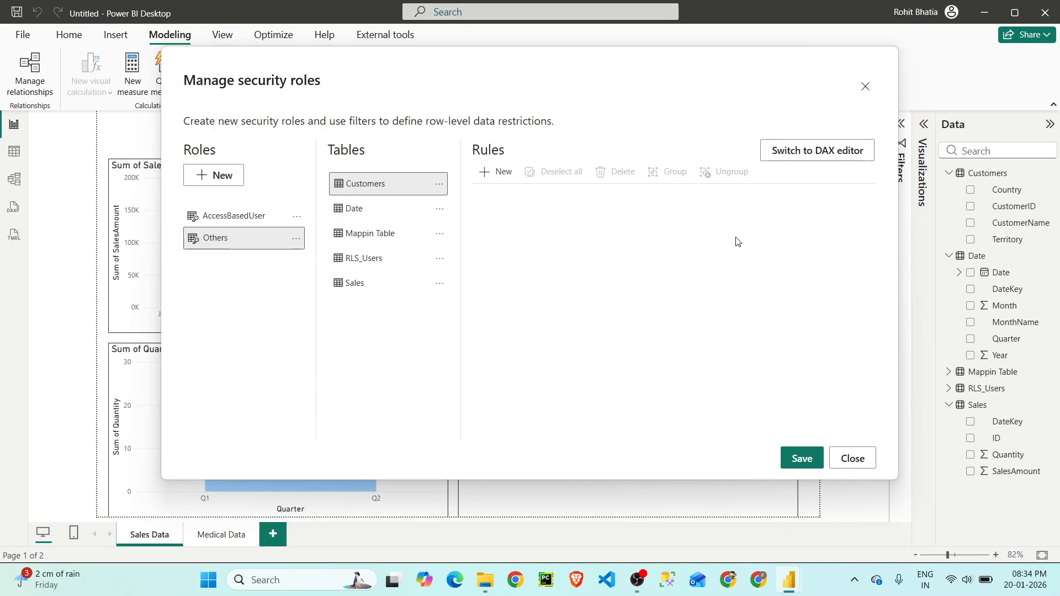
pyautogui.click(807, 462)
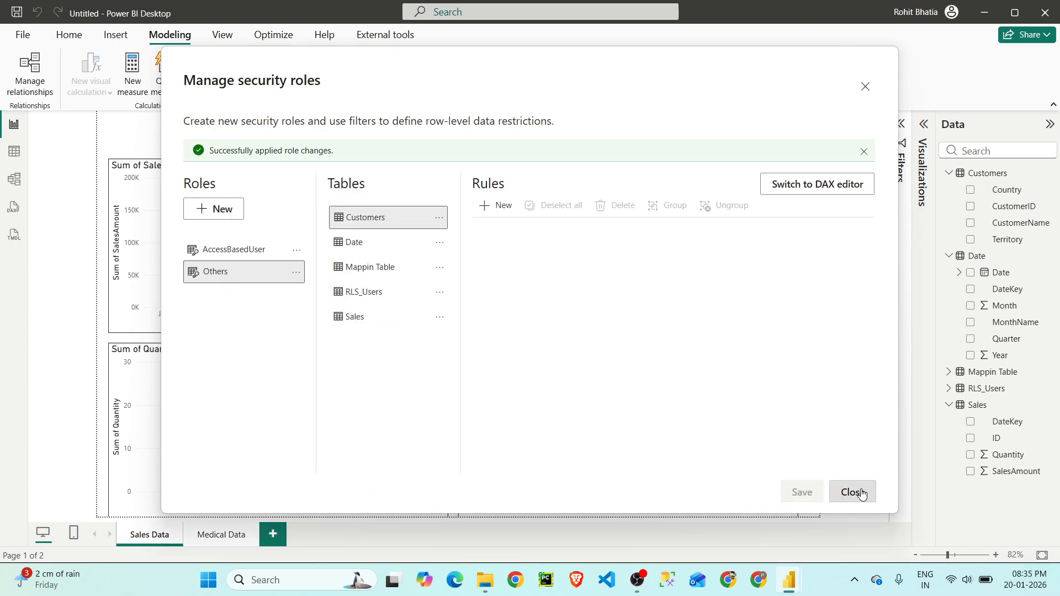
pyautogui.click(862, 493)
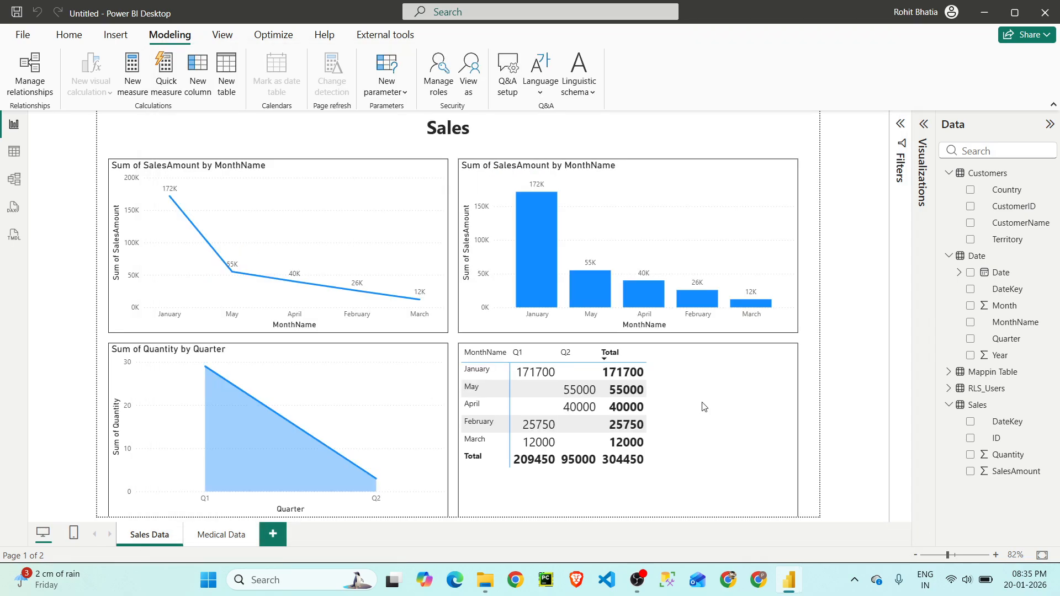
# - Copy the e-mail of the UK_North user with Full Access from the RLS_Users table
pyautogui.click(25, 160)
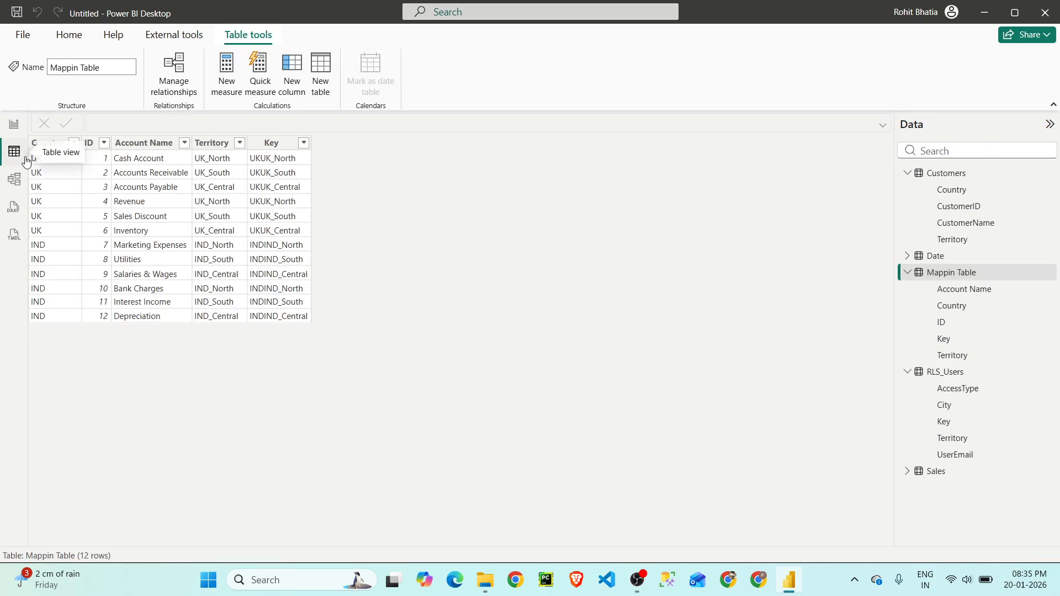
pyautogui.click(947, 372)
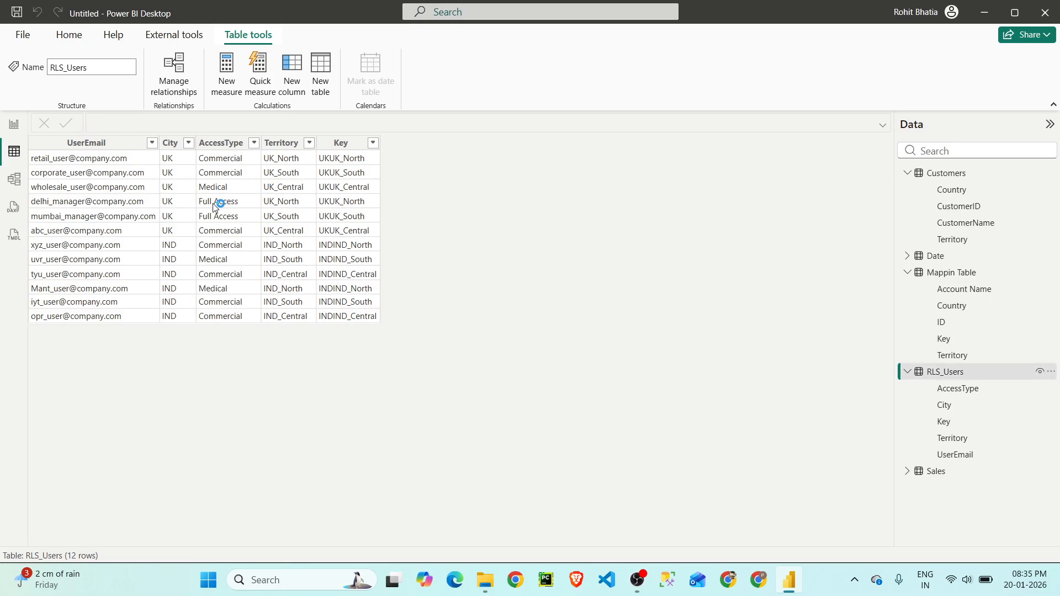
pyautogui.rightClick(112, 205)
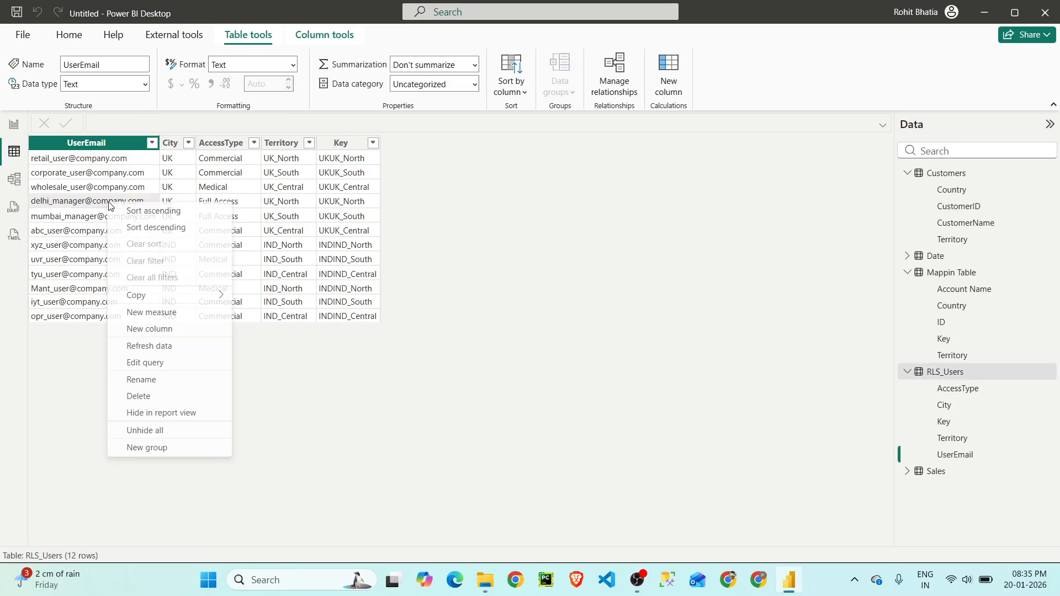
pyautogui.moveTo(133, 297)
pyautogui.click(303, 295)
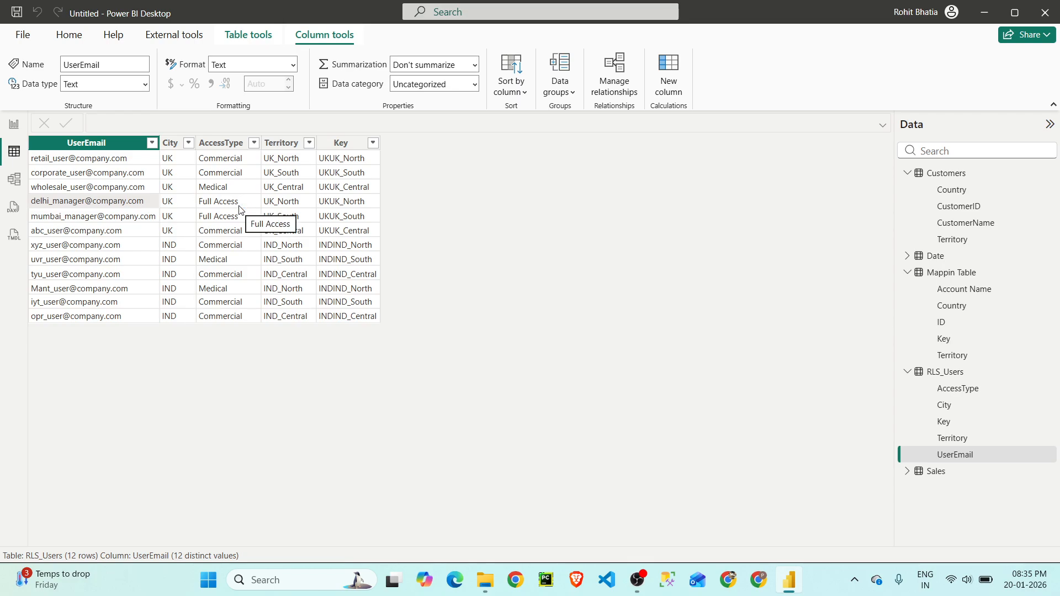
# - View the model as another user with the Others role, using the copied user e-mail
pyautogui.click(69, 35)
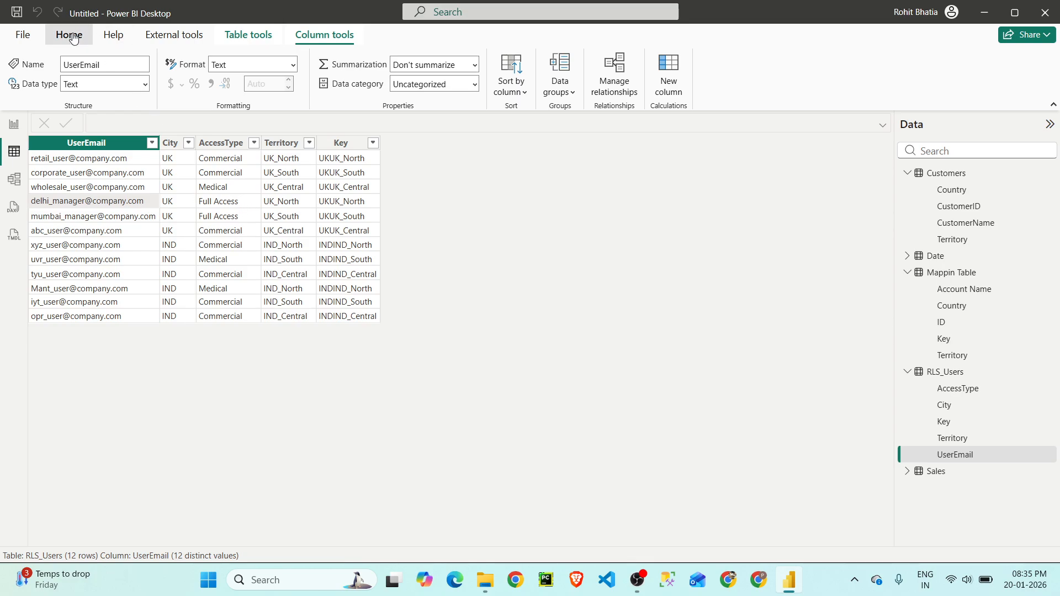
pyautogui.click(653, 74)
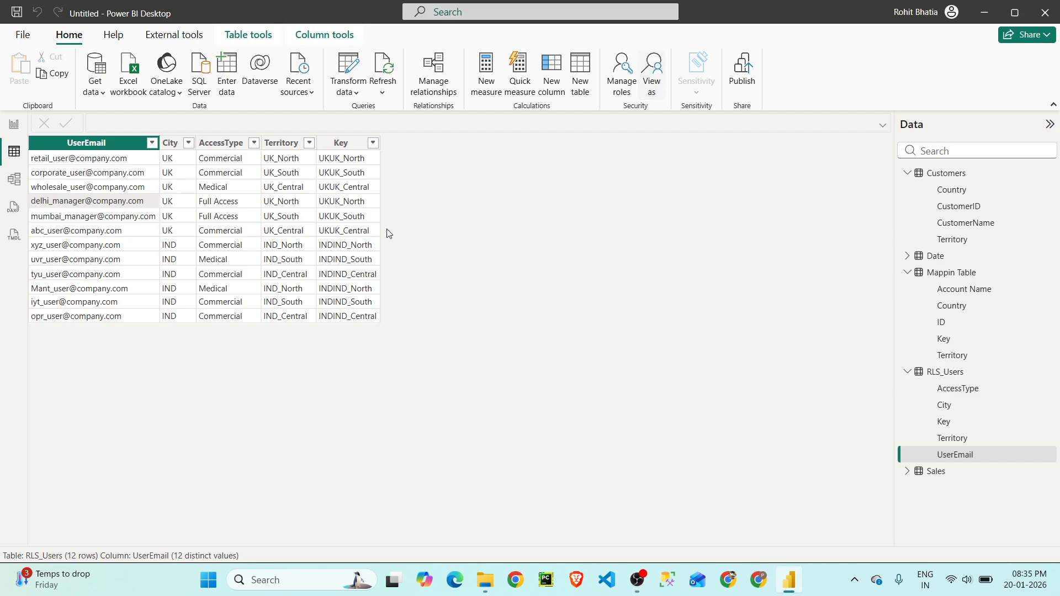
pyautogui.click(419, 218)
pyautogui.click(420, 259)
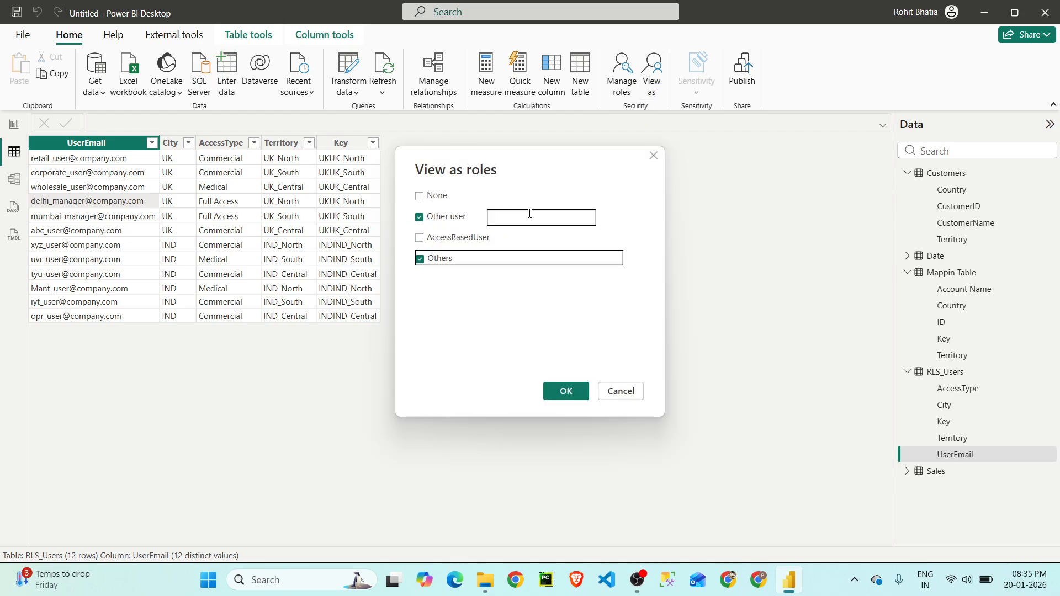
pyautogui.click(534, 216)
pyautogui.hotkey('ctrl', 'v')
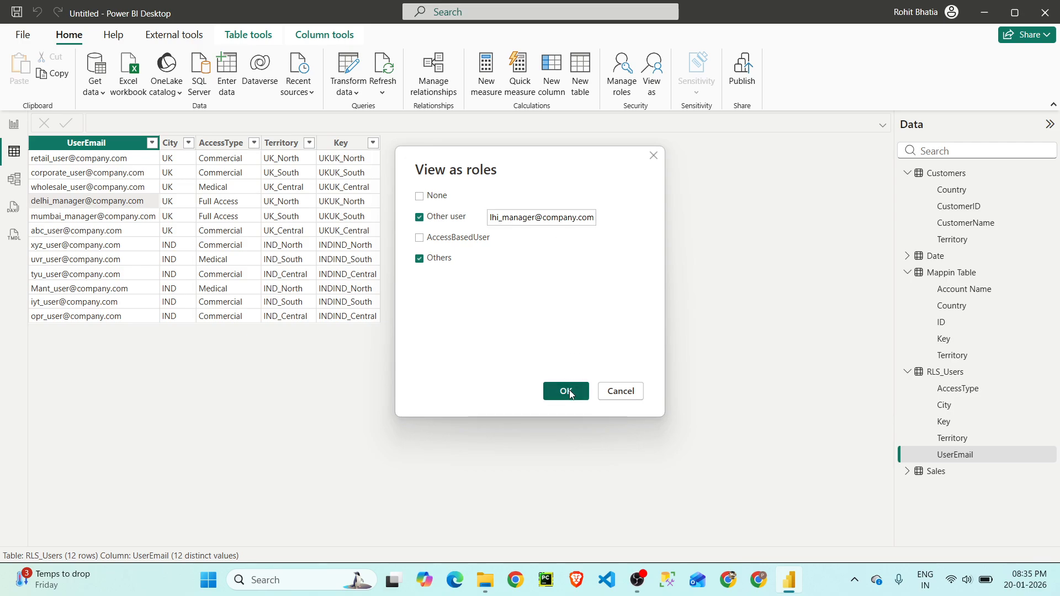
pyautogui.click(566, 391)
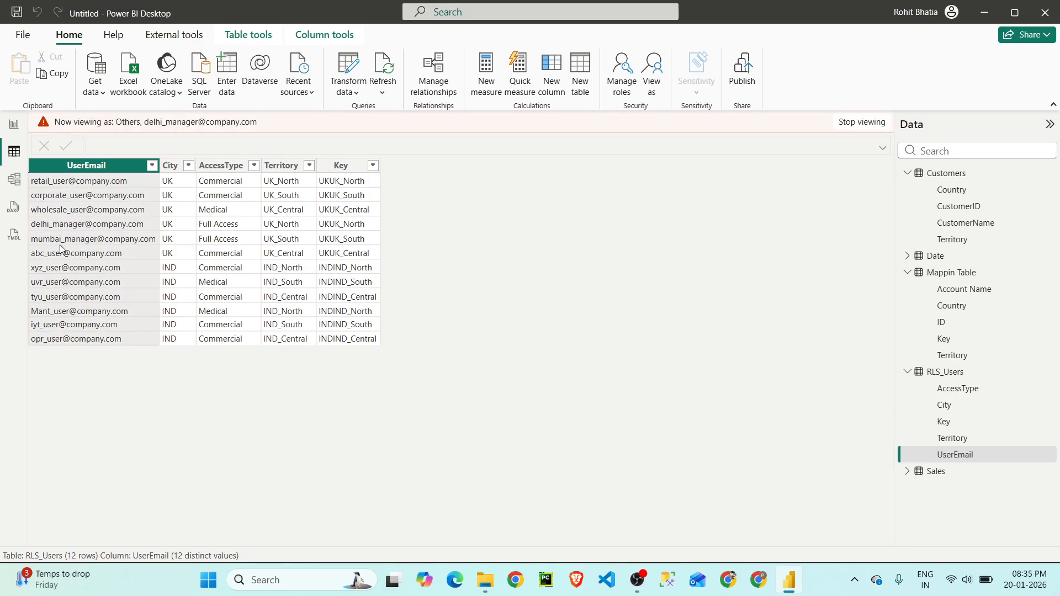
# - Check the Sales Data and Medical Data report pages under the Others role, and stop viewing as that user
pyautogui.click(14, 123)
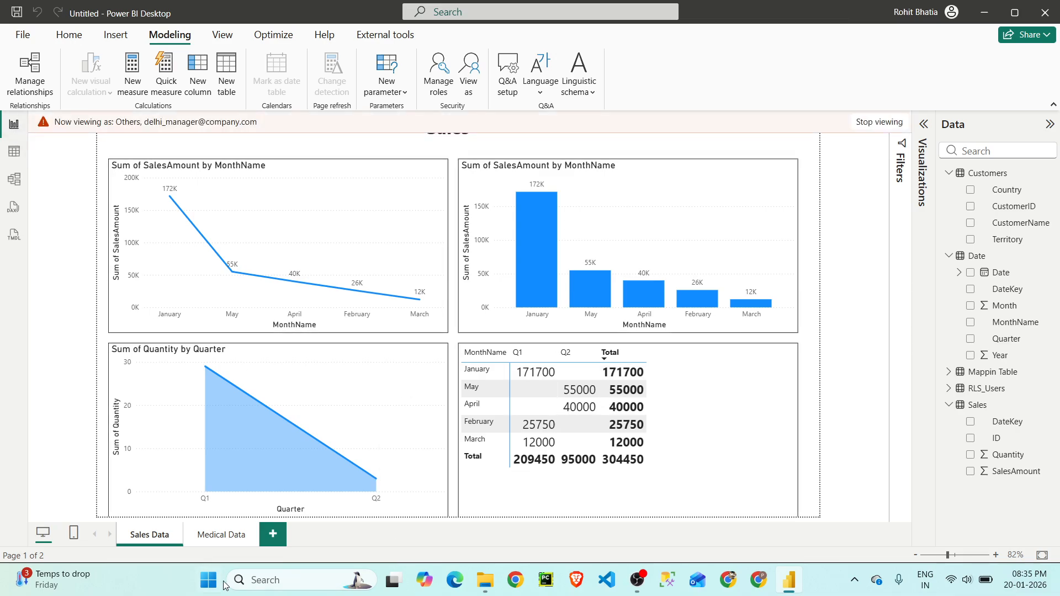
pyautogui.click(233, 536)
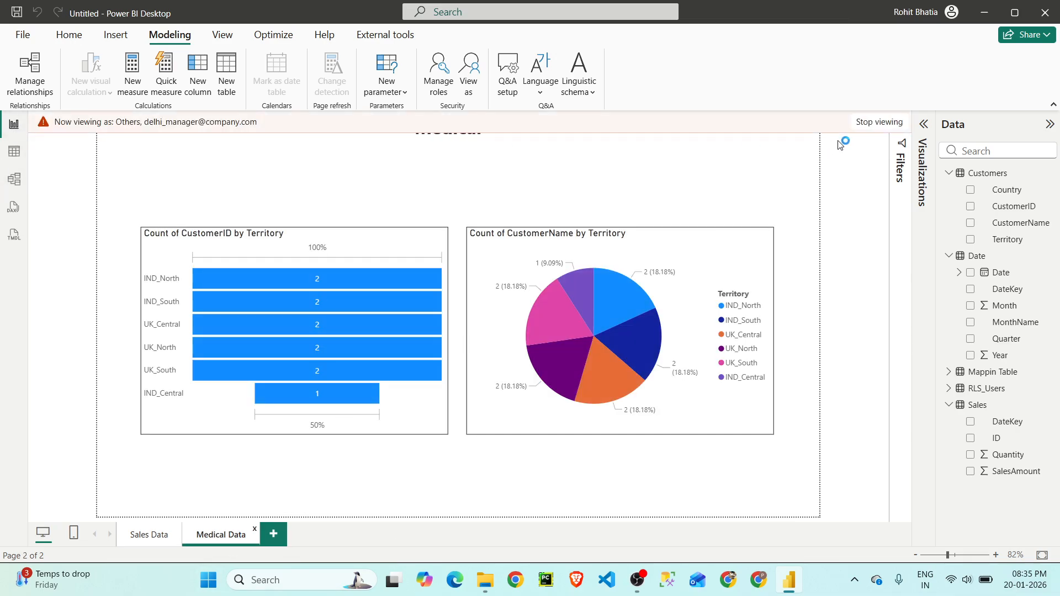
pyautogui.click(879, 122)
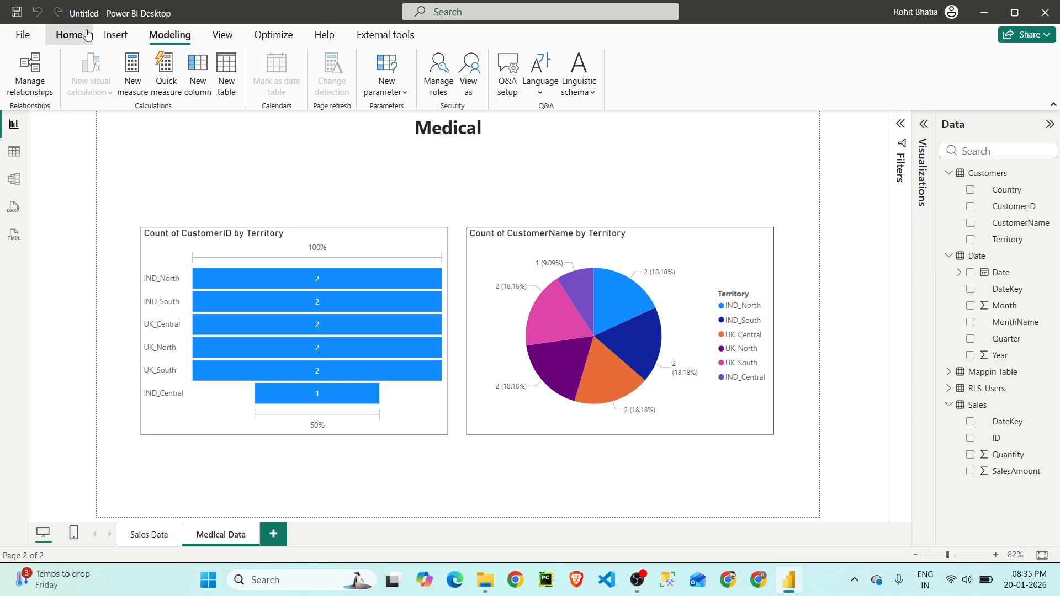
# - Recheck the users and access types in the RLS_Users table, and return to the report
pyautogui.click(69, 34)
pyautogui.click(168, 34)
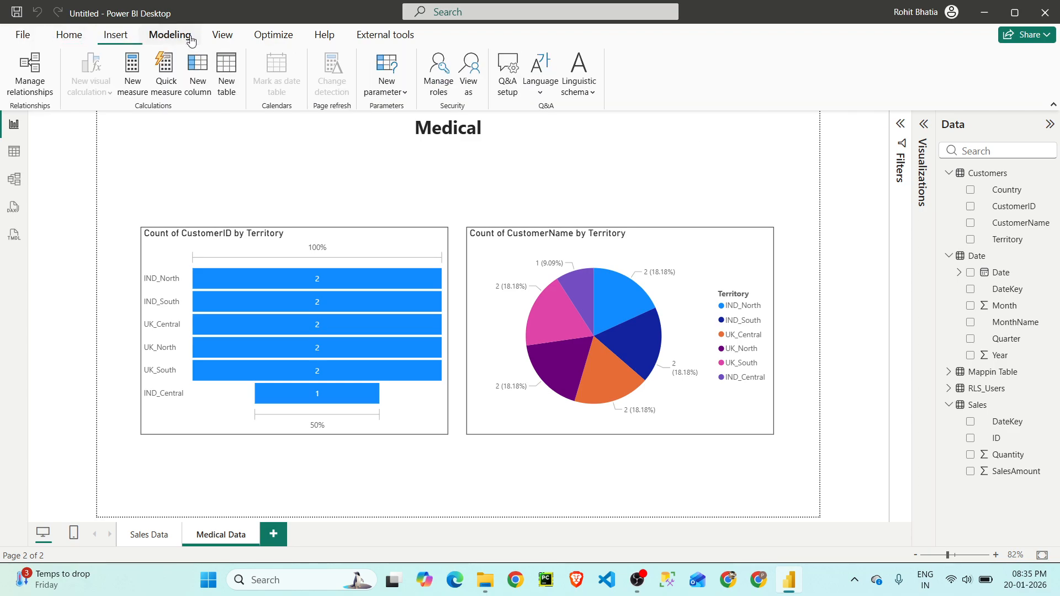
pyautogui.click(14, 151)
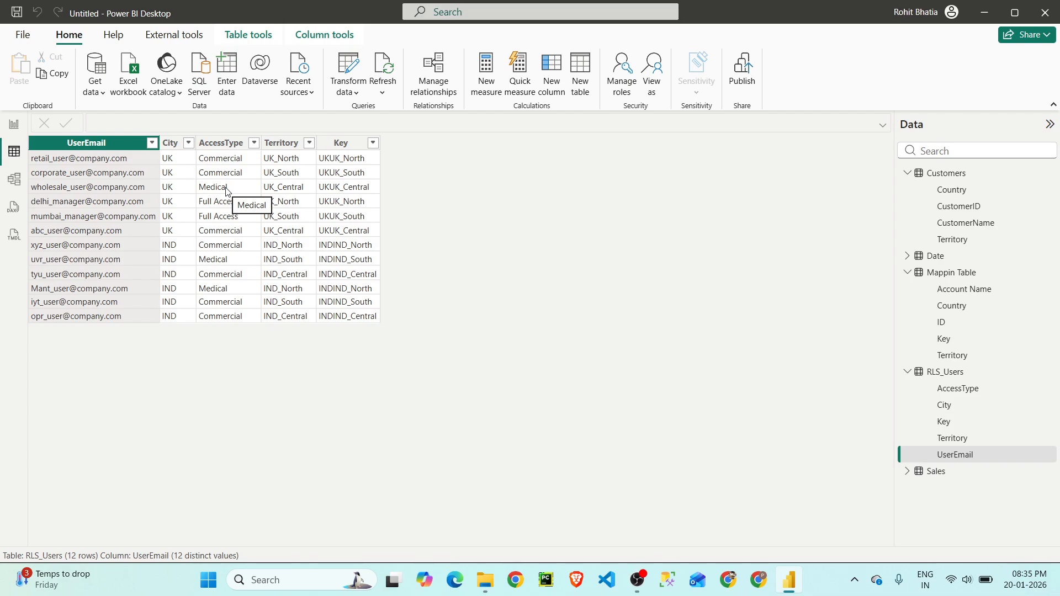
pyautogui.click(15, 125)
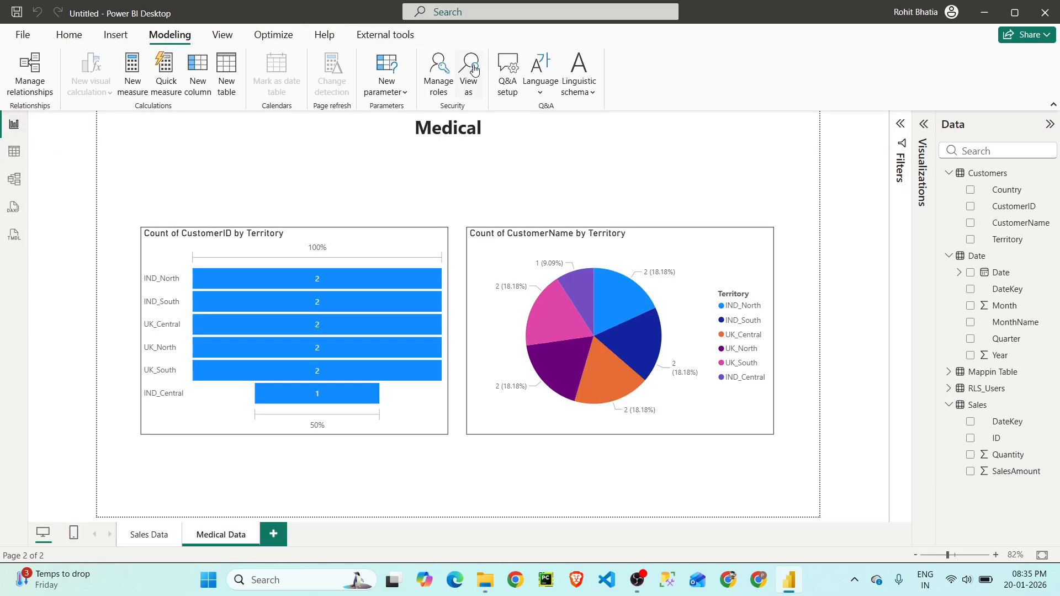
# - Examine the AccessBasedUser role's DAX rule on RLS_Users, focusing on the USERPRINCIPALNAME() comparison
pyautogui.click(432, 75)
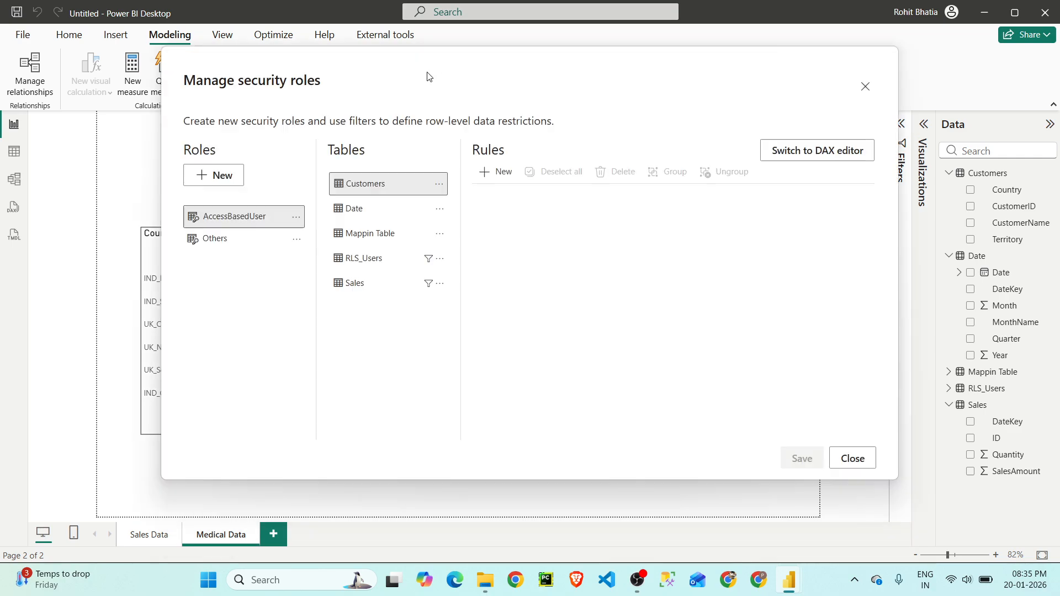
pyautogui.click(371, 259)
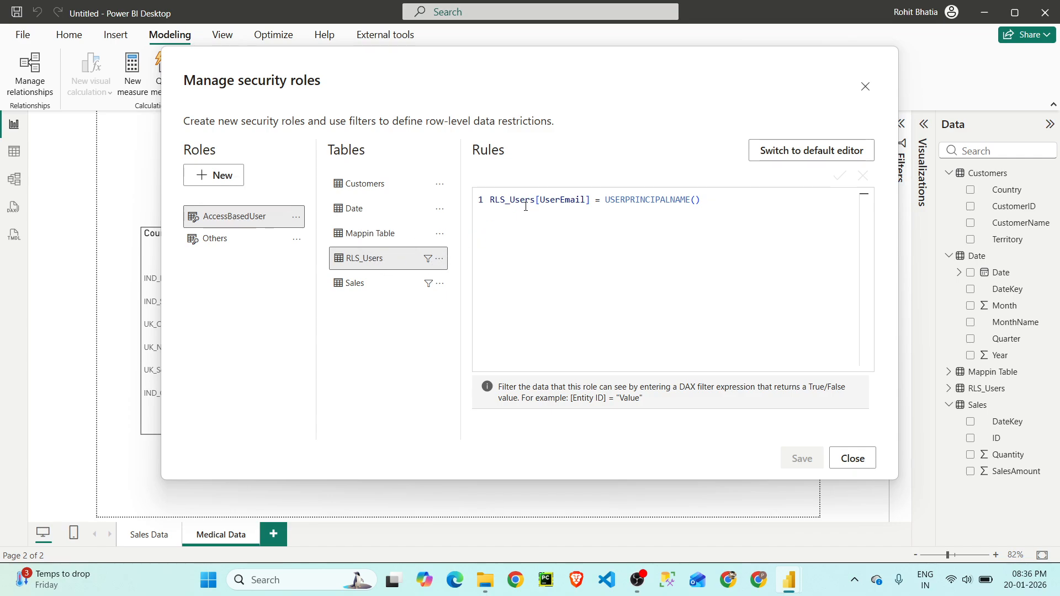
pyautogui.moveTo(603, 198); pyautogui.dragTo(720, 197)
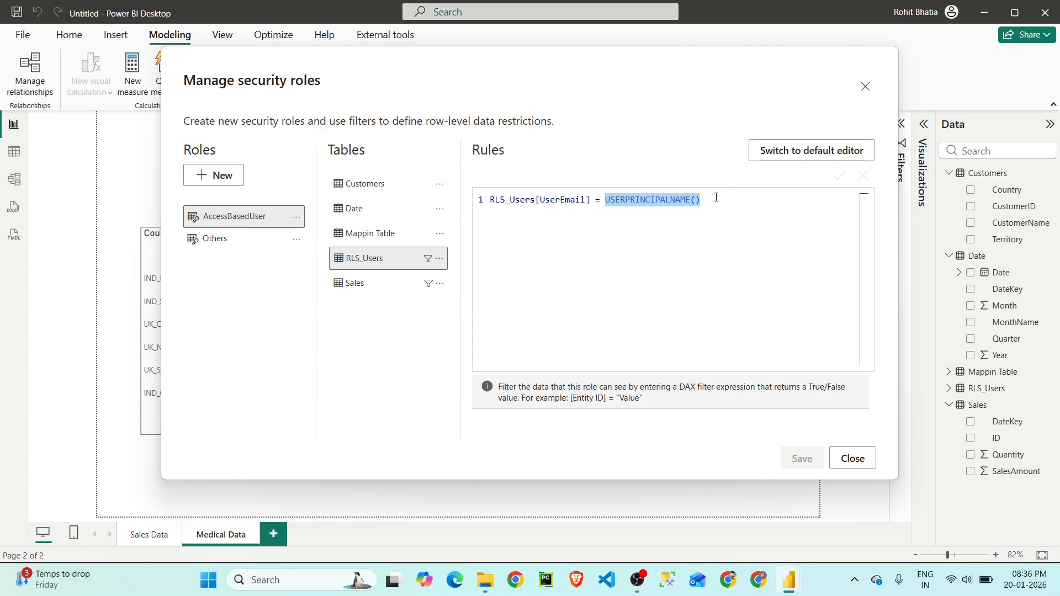
pyautogui.click(716, 197)
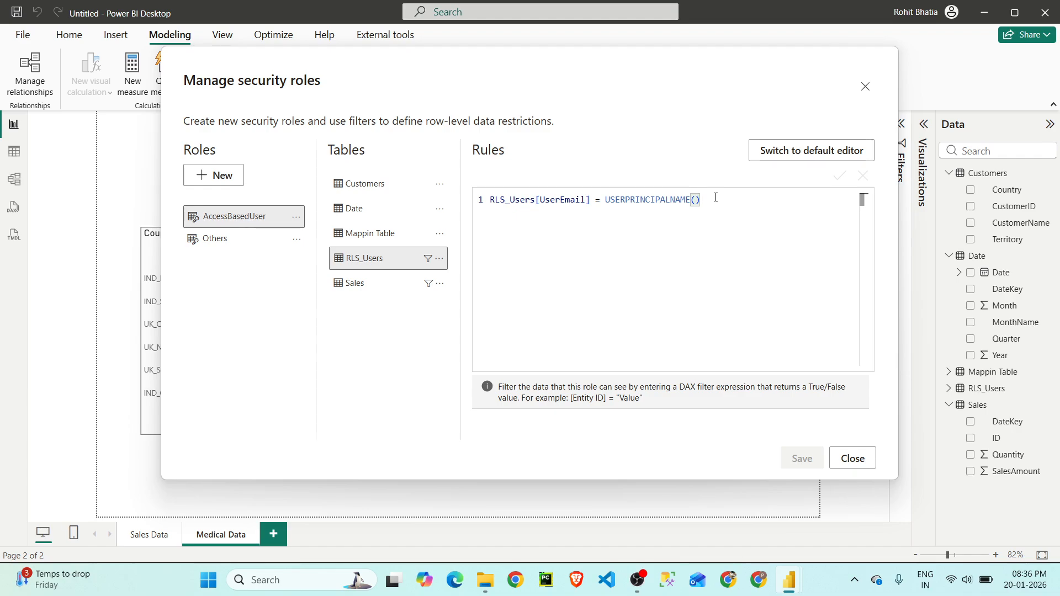
# - Examine the role's DAX rule on Sales, focusing on the FILTER block for Commercial access in the hascommercial variable
pyautogui.click(374, 285)
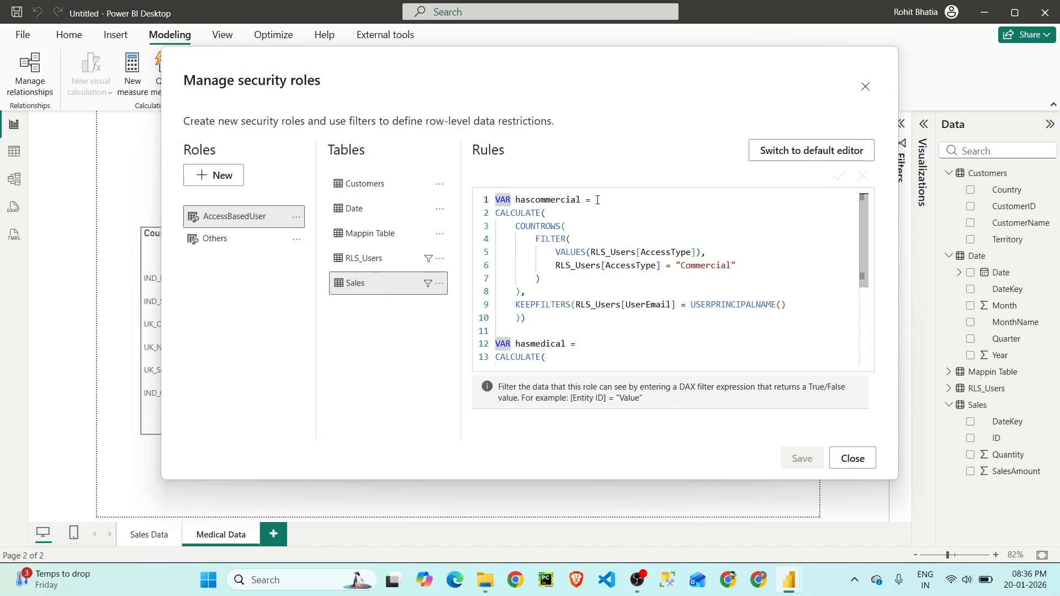
pyautogui.scroll(1, 598, 200)
pyautogui.scroll(1, 597, 200)
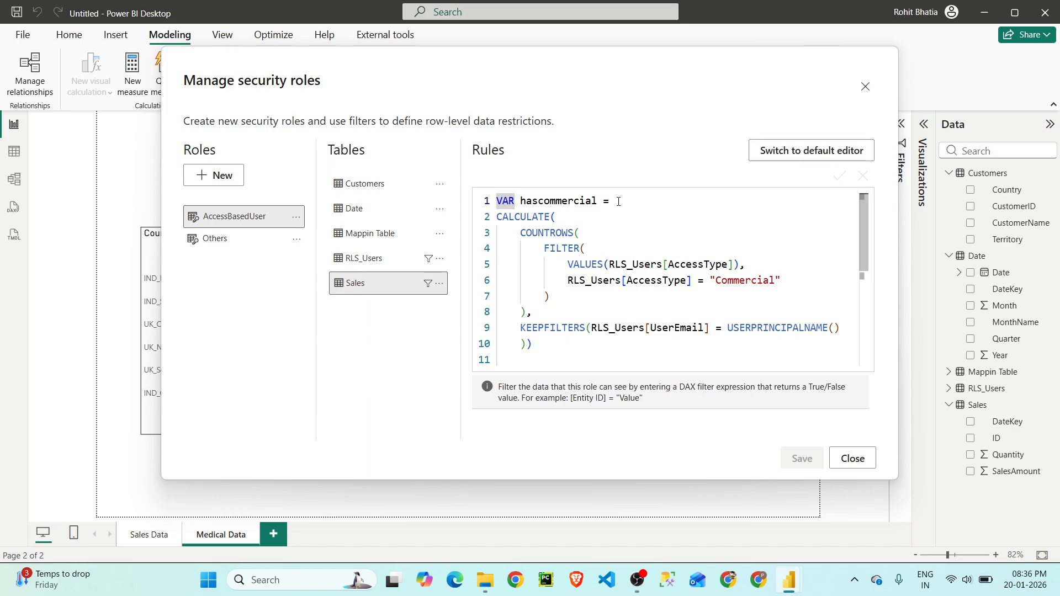
pyautogui.moveTo(544, 248); pyautogui.dragTo(551, 293)
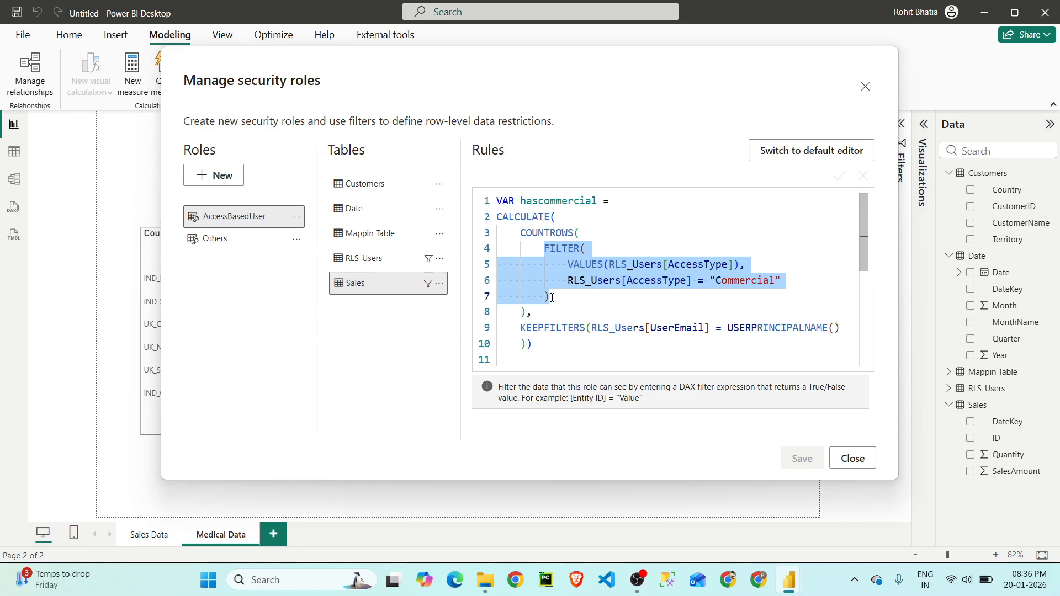
pyautogui.click(555, 299)
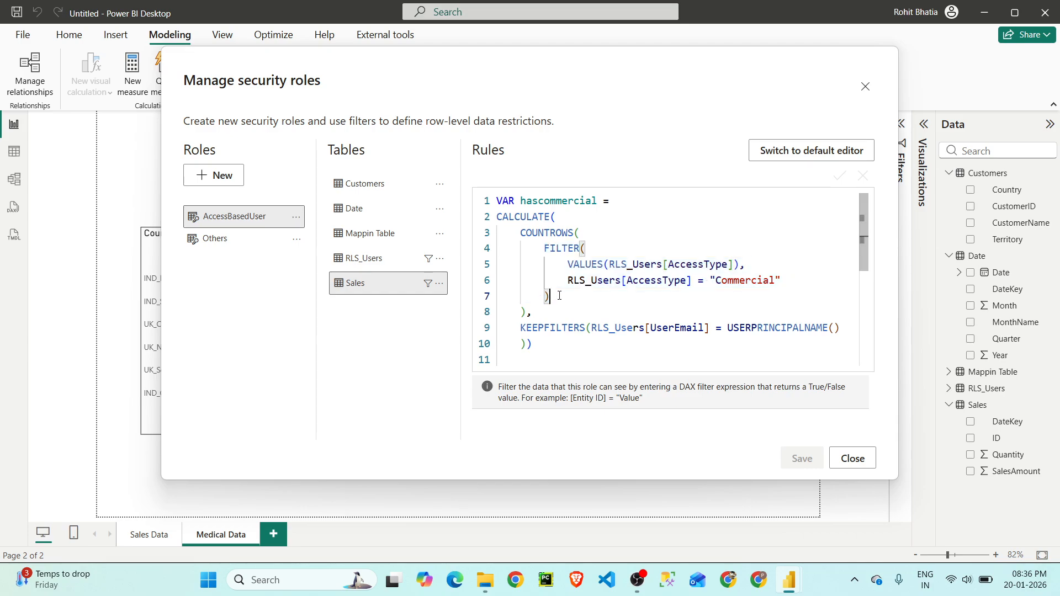
pyautogui.moveTo(555, 298); pyautogui.dragTo(544, 282)
pyautogui.click(564, 267)
pyautogui.moveTo(551, 298); pyautogui.dragTo(543, 253)
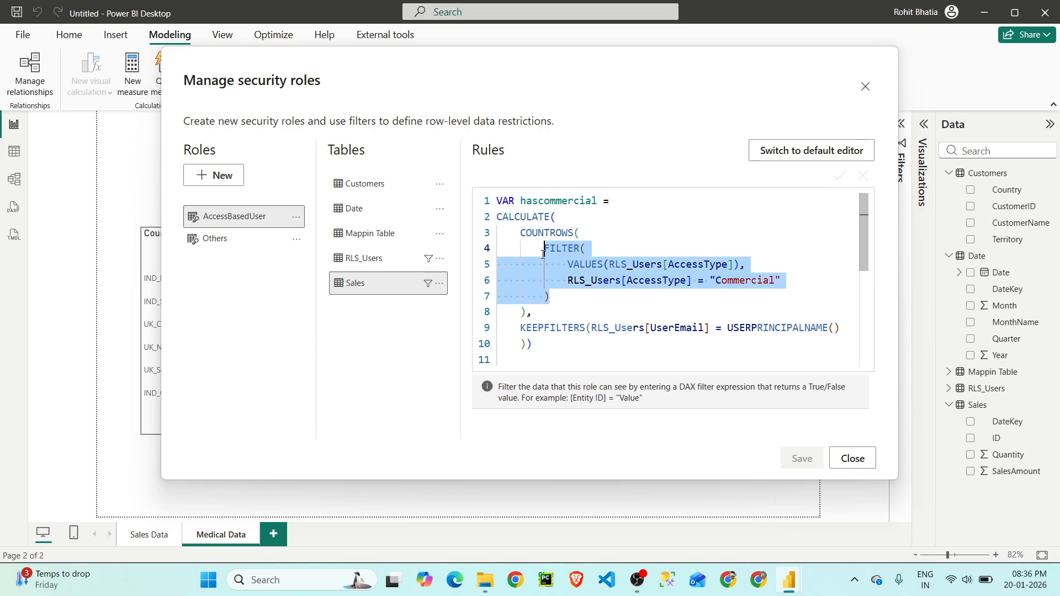
# - Examine the hascommercial variable's inner expressions, from VALUES and the Commercial condition out to COUNTROWS, CALCULATE and KEEPFILTERS
pyautogui.click(555, 290)
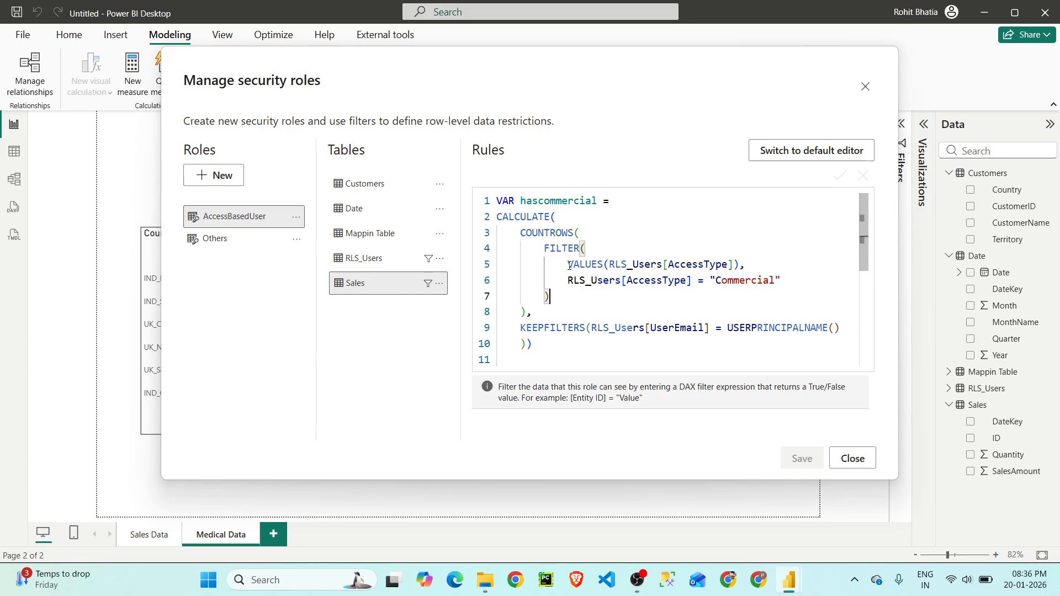
pyautogui.moveTo(569, 265); pyautogui.dragTo(740, 266)
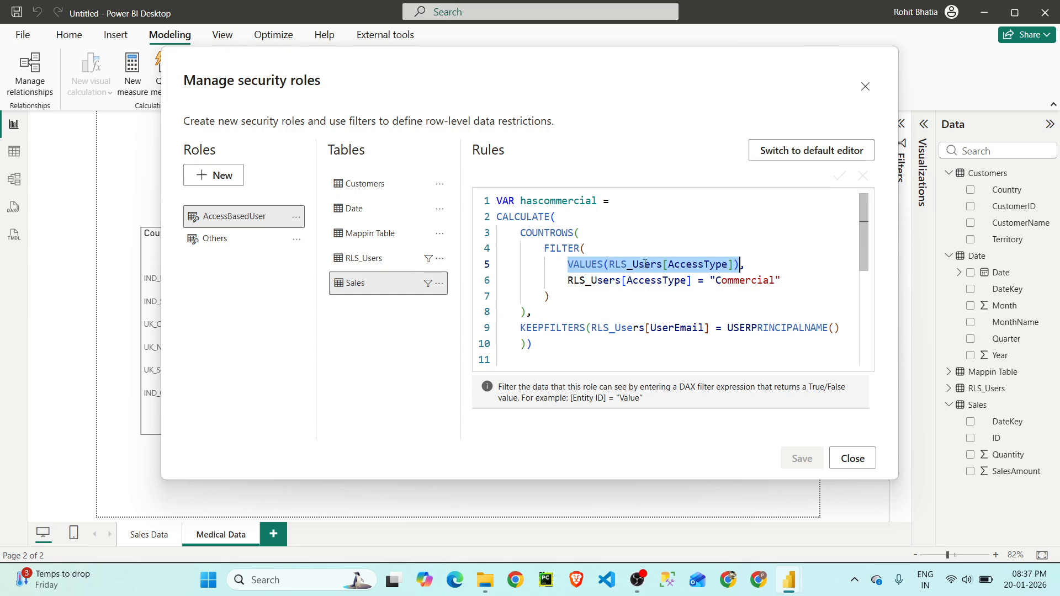
pyautogui.moveTo(568, 283); pyautogui.dragTo(782, 277)
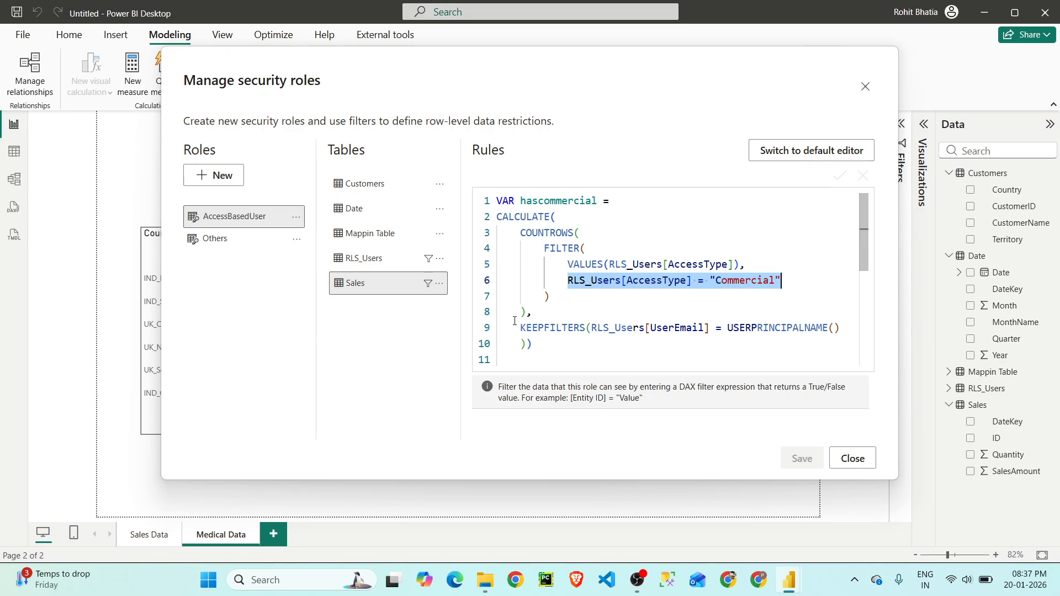
pyautogui.moveTo(548, 298); pyautogui.dragTo(547, 254)
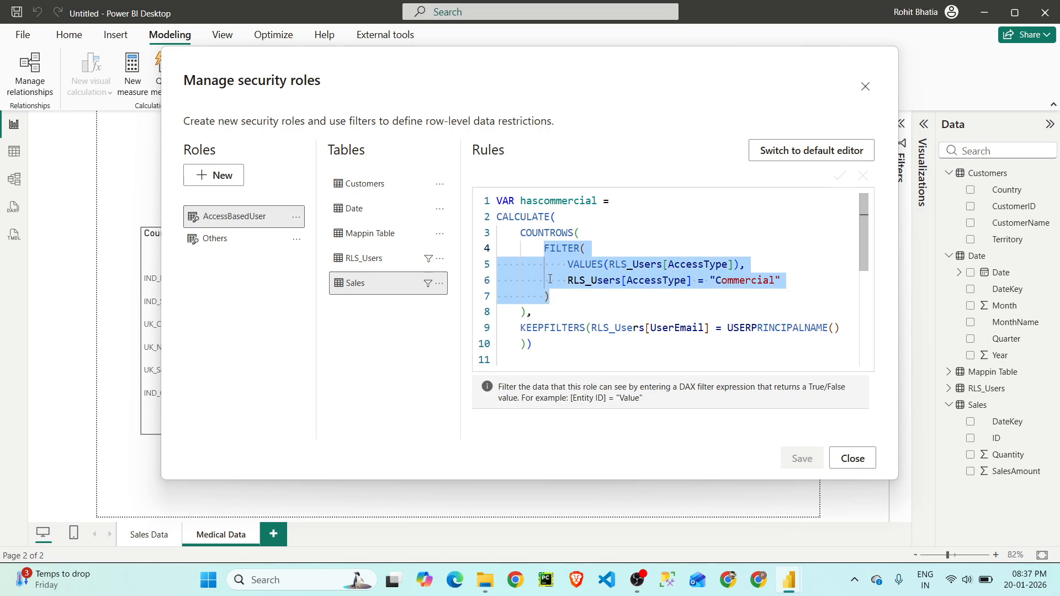
pyautogui.click(526, 315)
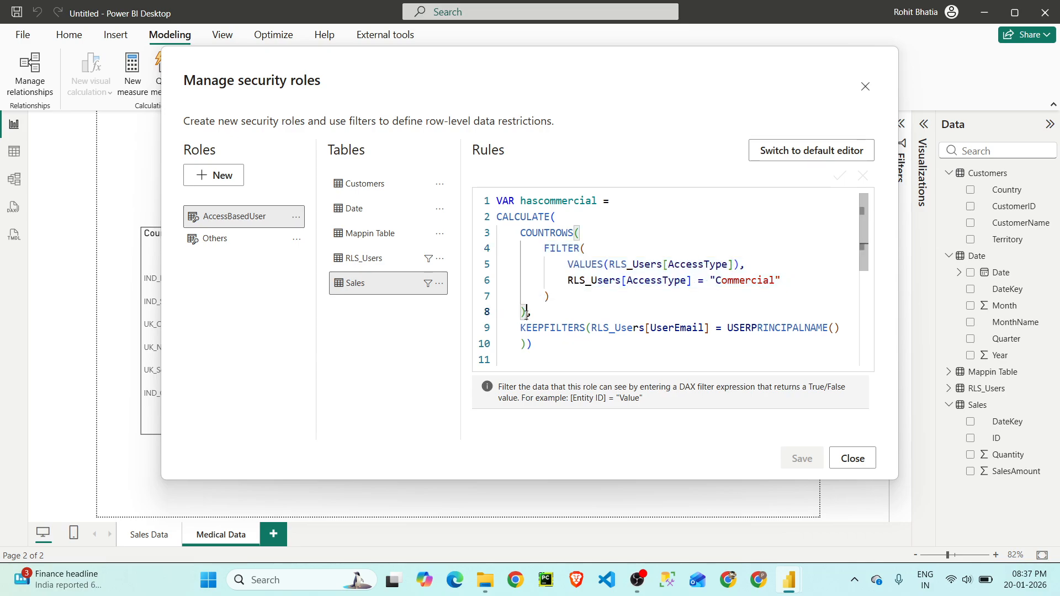
pyautogui.moveTo(525, 308); pyautogui.dragTo(497, 236)
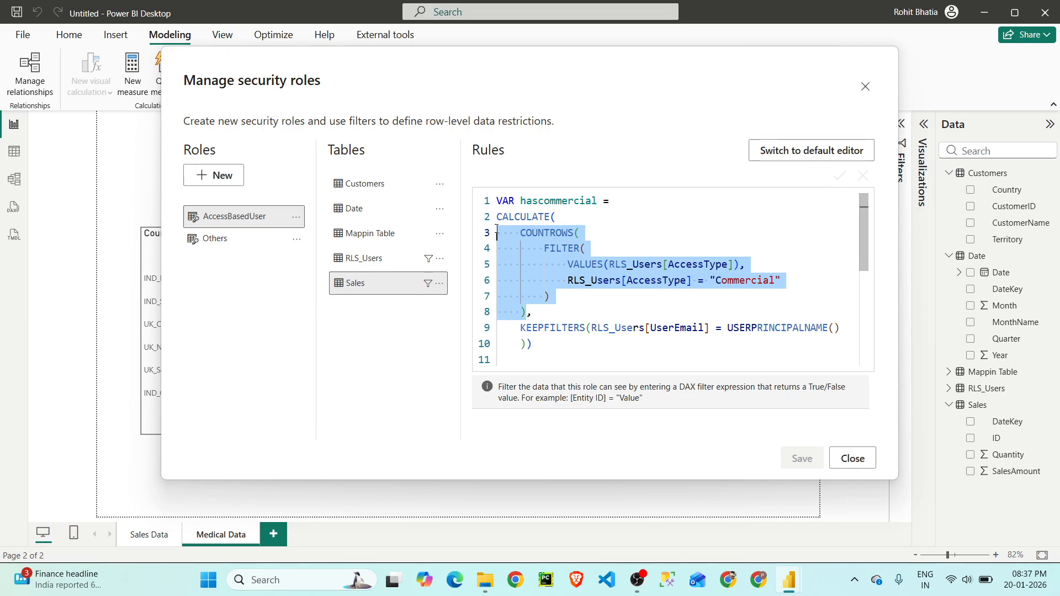
pyautogui.moveTo(497, 228); pyautogui.dragTo(496, 220)
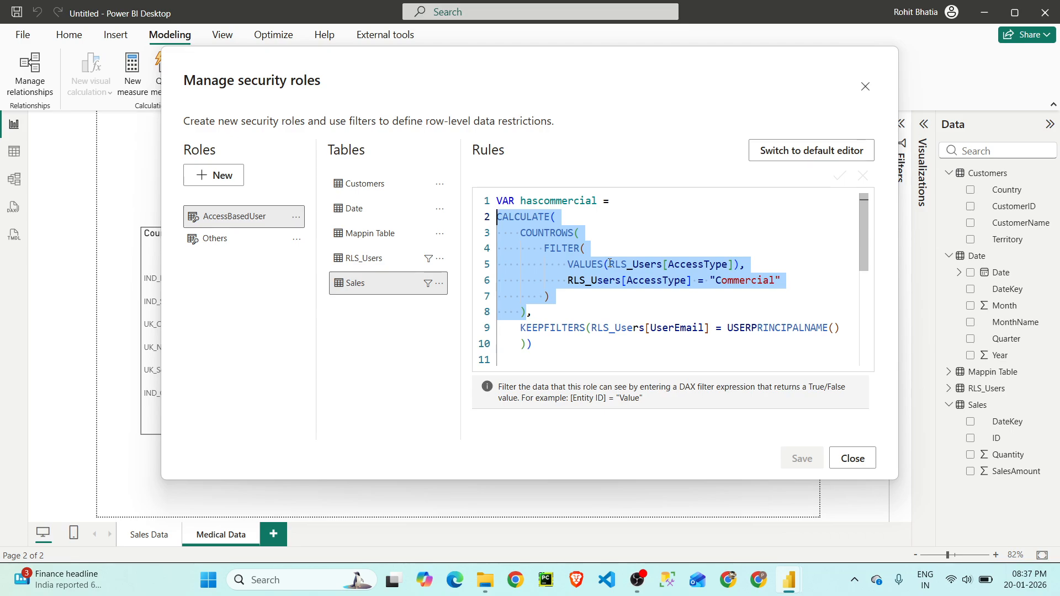
pyautogui.scroll(-1, 610, 279)
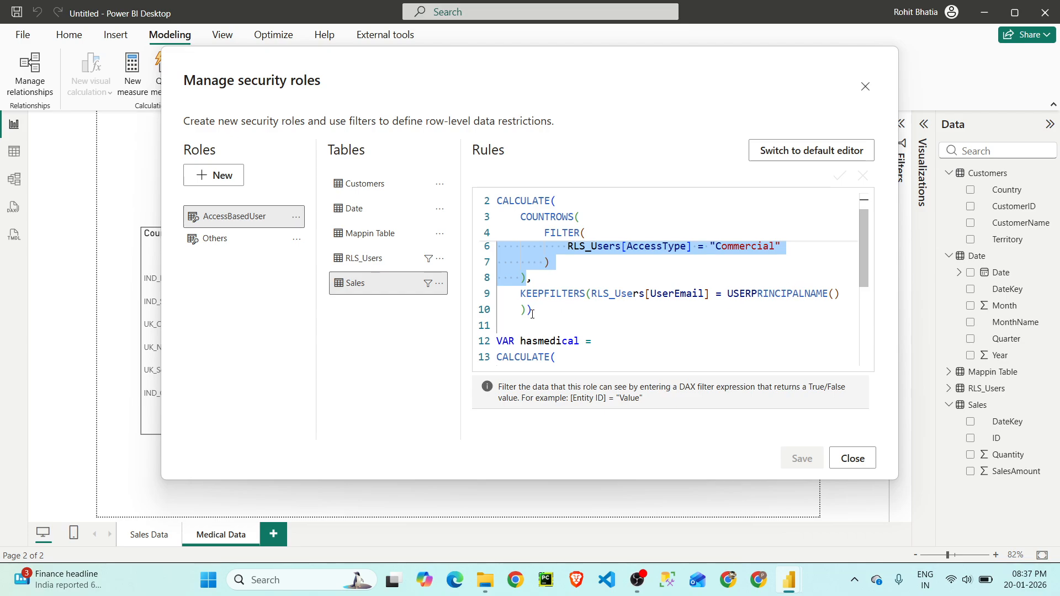
pyautogui.moveTo(537, 310); pyautogui.dragTo(498, 211)
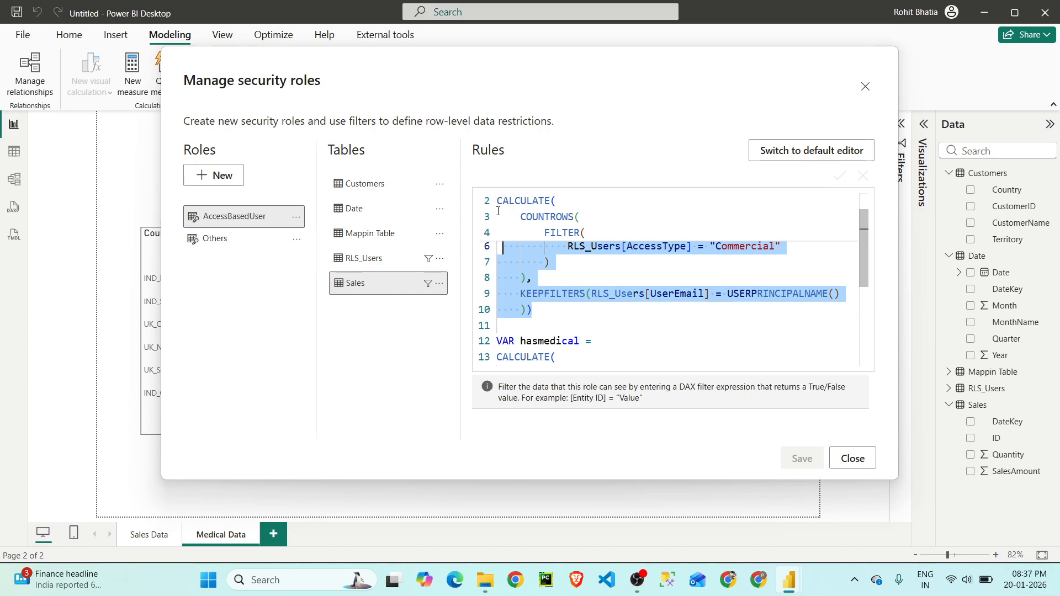
pyautogui.click(543, 278)
# - Examine the hasmedical variable in the Sales rule, covering the Medical access filter, row count and KEEPFILTERS user match
pyautogui.scroll(-2, 555, 278)
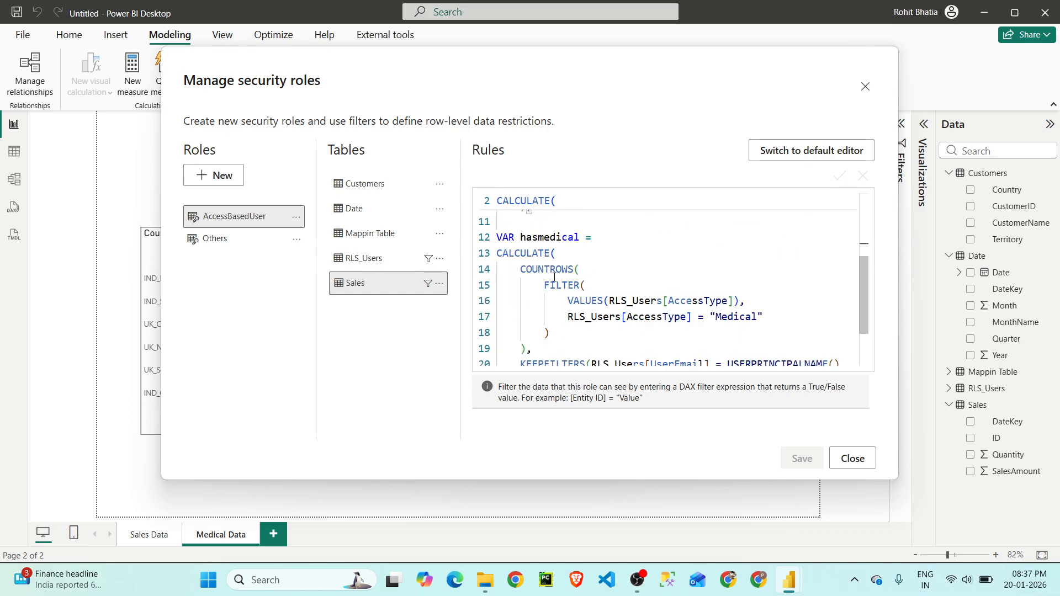
pyautogui.scroll(-1, 560, 280)
pyautogui.scroll(2, 648, 285)
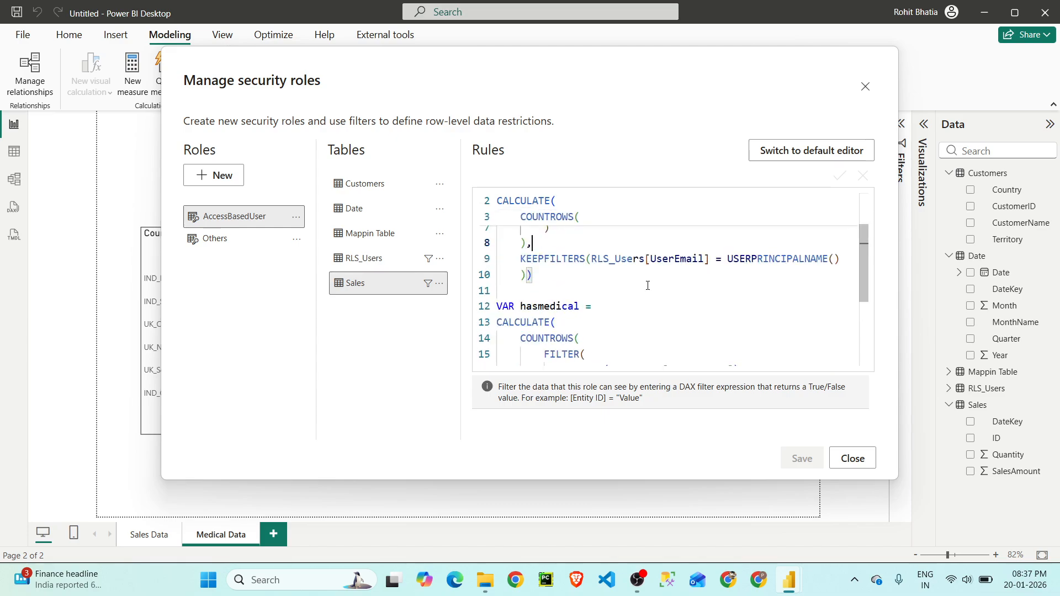
pyautogui.scroll(-3, 645, 271)
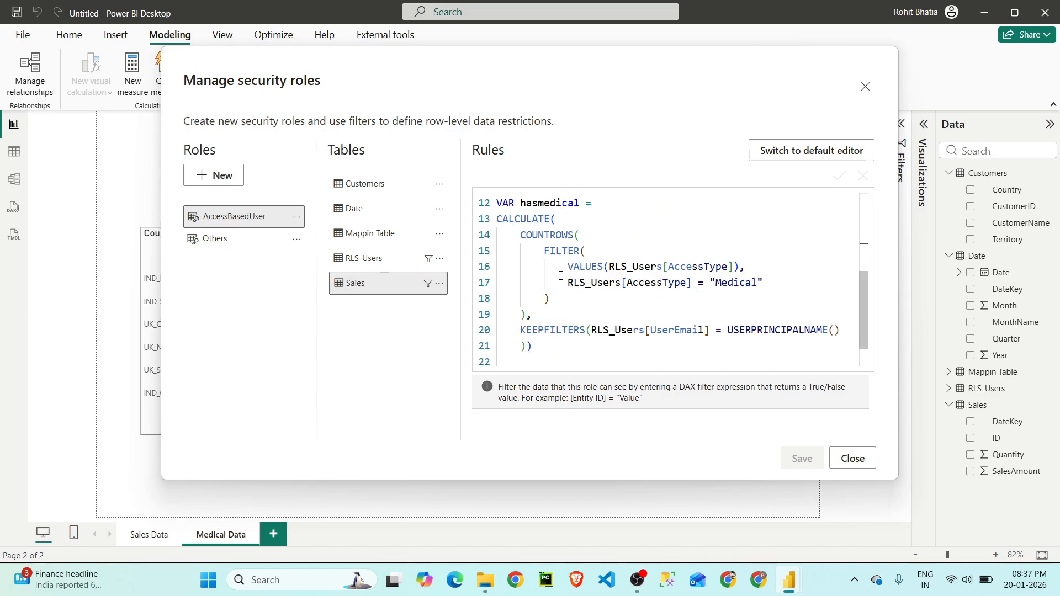
pyautogui.moveTo(568, 268); pyautogui.dragTo(739, 263)
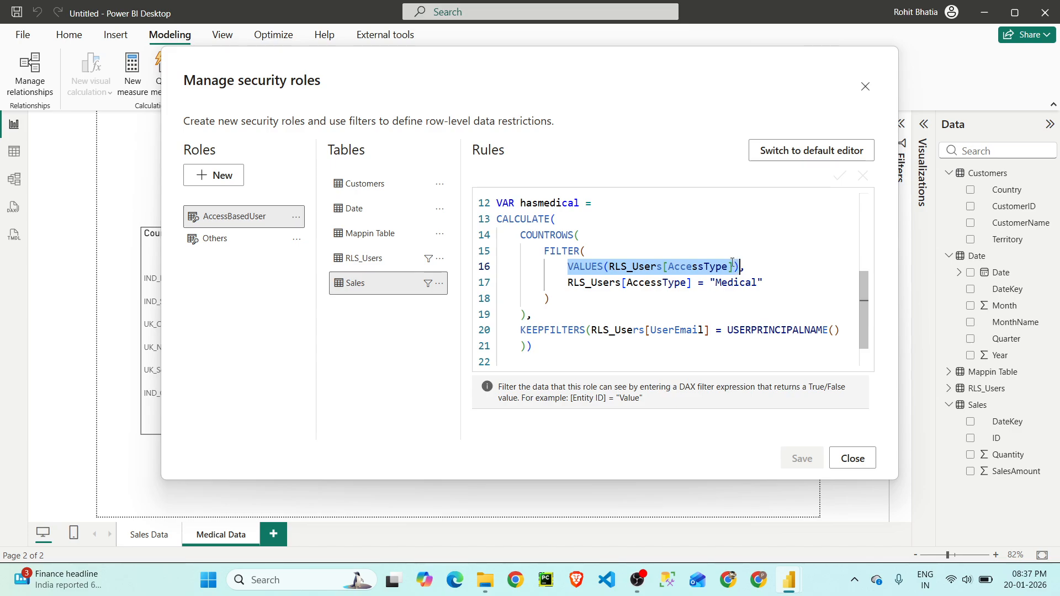
pyautogui.moveTo(569, 284); pyautogui.dragTo(765, 281)
pyautogui.moveTo(557, 301); pyautogui.dragTo(543, 253)
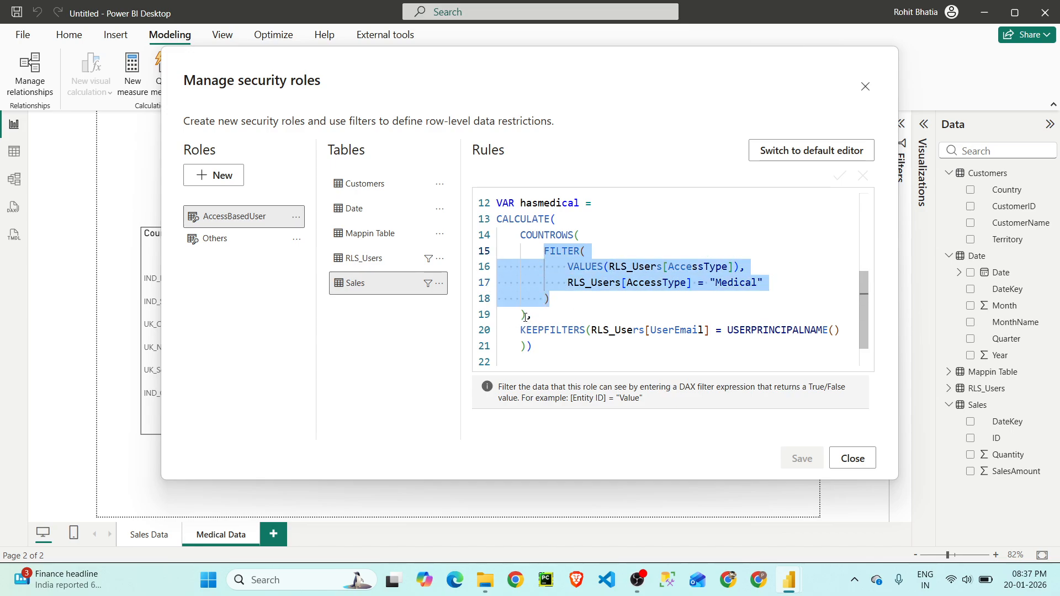
pyautogui.moveTo(526, 316); pyautogui.dragTo(493, 219)
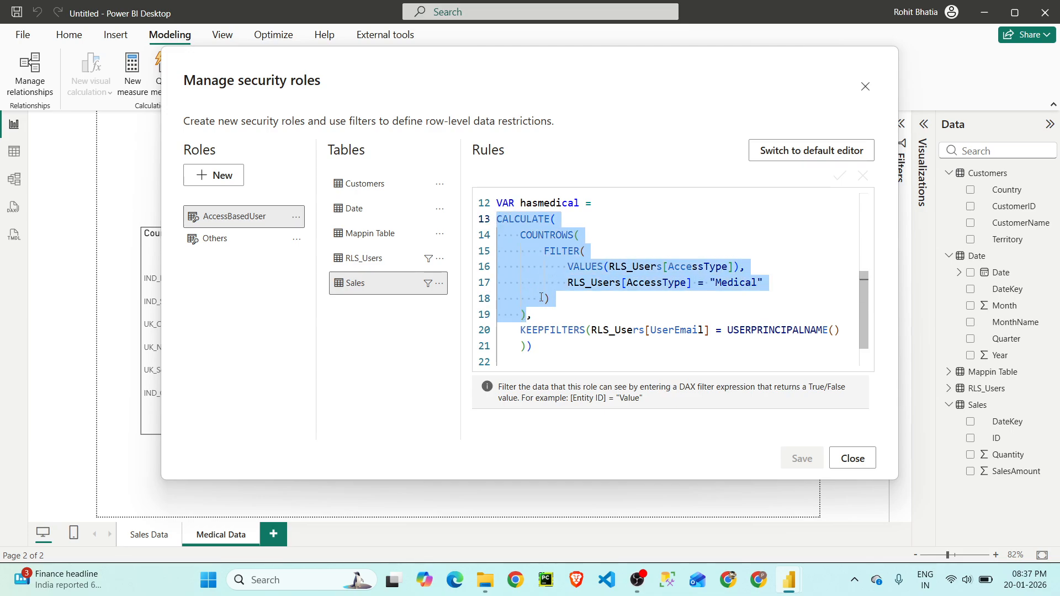
pyautogui.scroll(-1, 541, 298)
pyautogui.moveTo(534, 310); pyautogui.dragTo(496, 294)
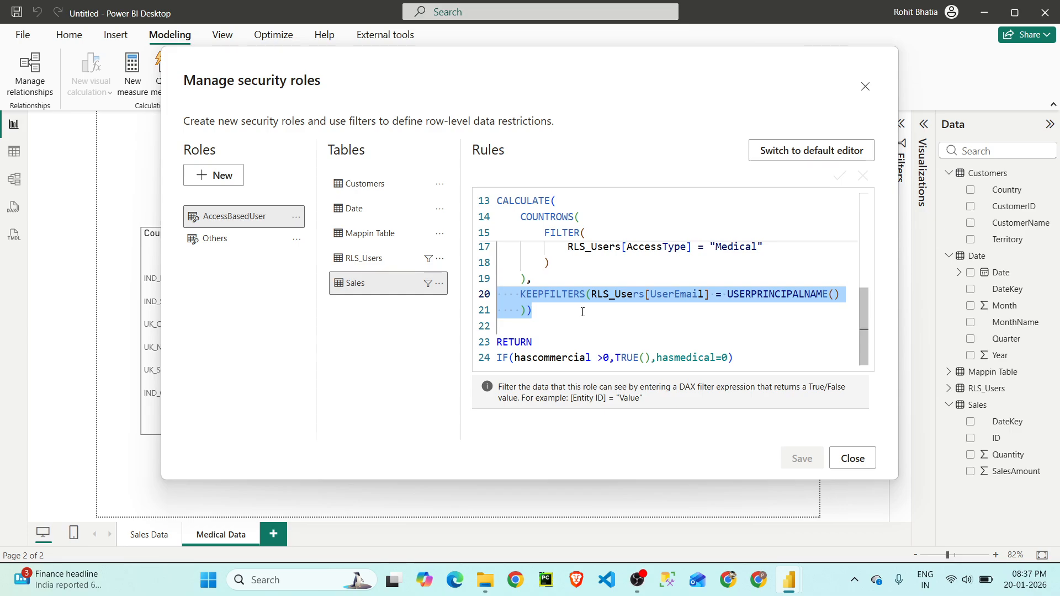
# - Examine how the RETURN expression IF(hascommercial >0,TRUE(),hasmedical=0) uses the two variables, tracing each back to its definition
pyautogui.click(534, 343)
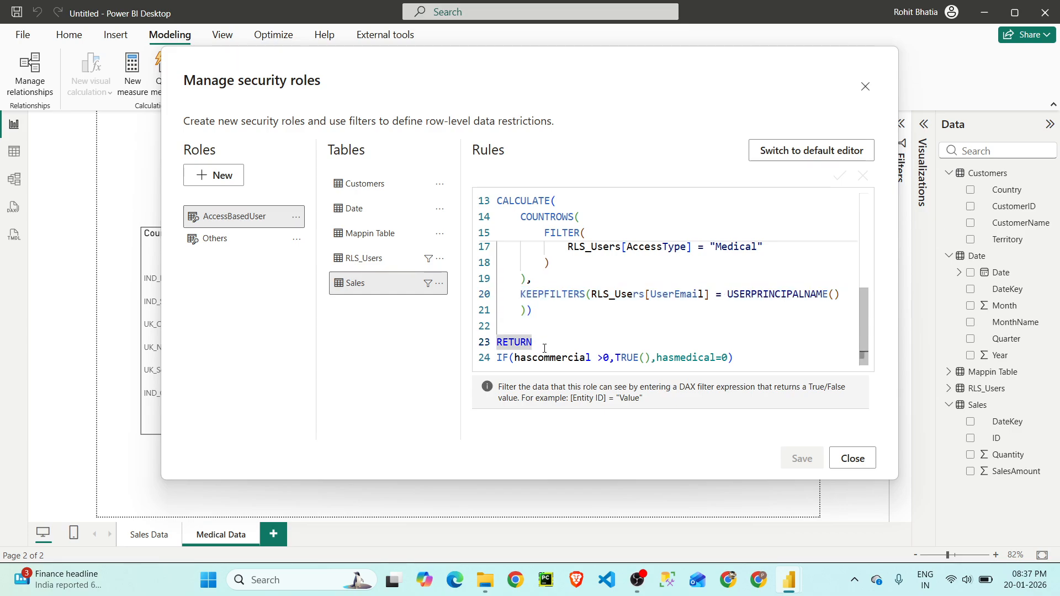
pyautogui.scroll(4, 544, 348)
pyautogui.moveTo(522, 204); pyautogui.dragTo(600, 203)
pyautogui.scroll(-2, 537, 308)
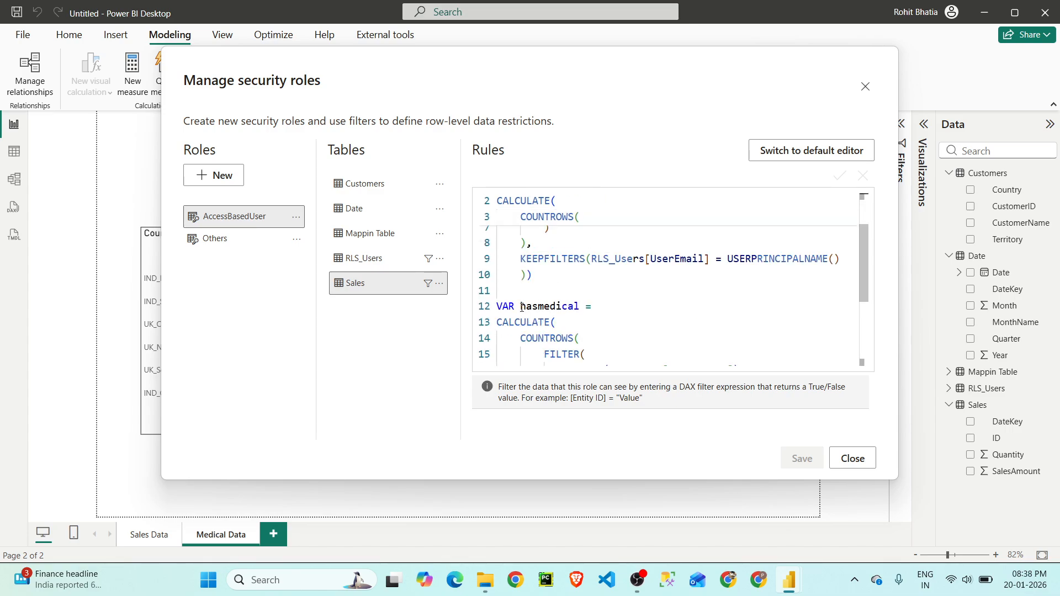
pyautogui.moveTo(522, 308); pyautogui.dragTo(583, 307)
pyautogui.scroll(-3, 522, 342)
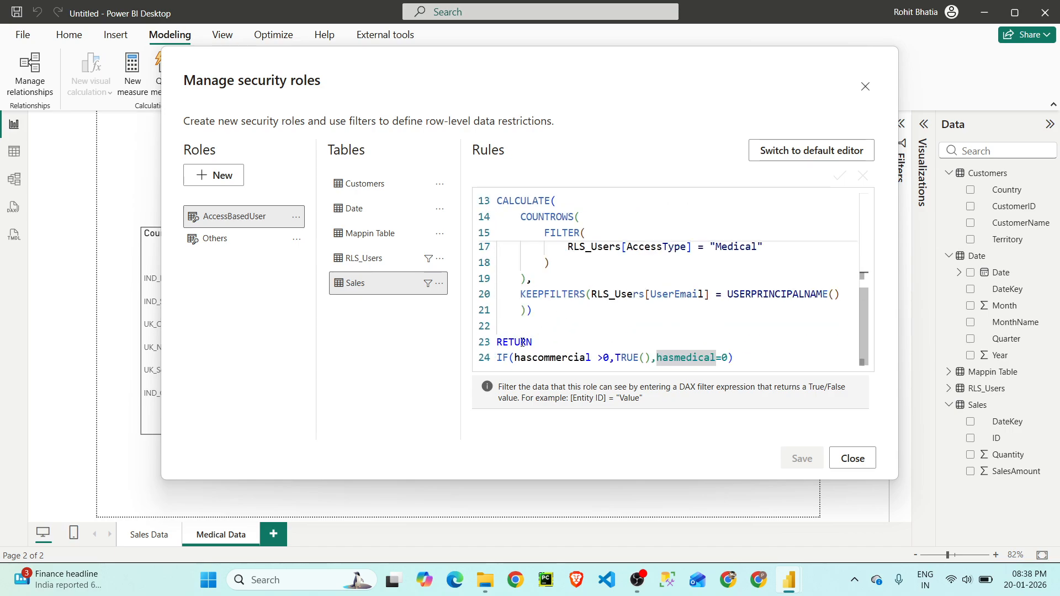
pyautogui.moveTo(513, 358); pyautogui.dragTo(650, 359)
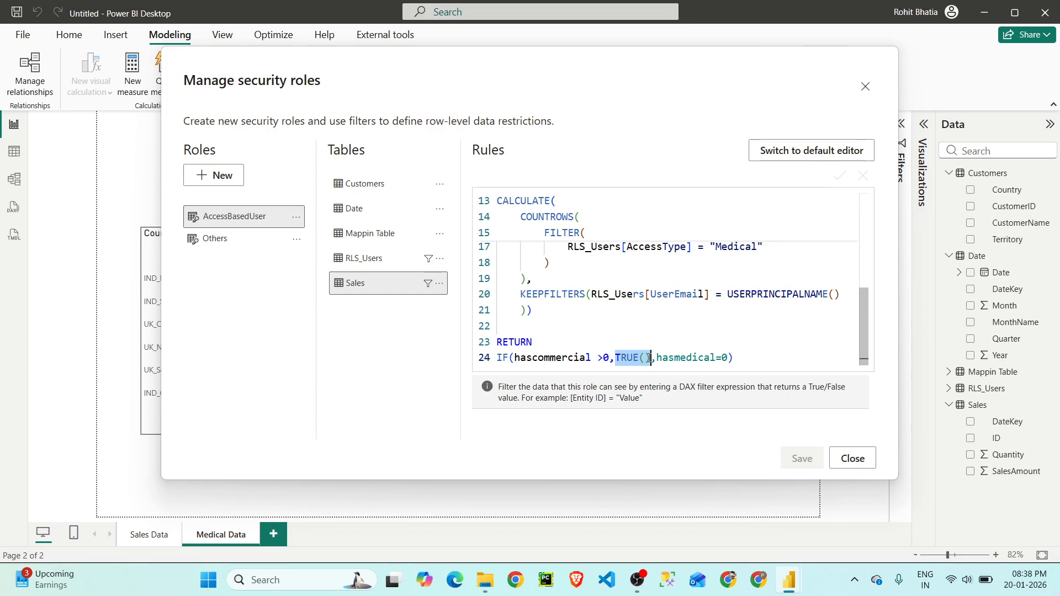
pyautogui.moveTo(657, 358); pyautogui.dragTo(727, 357)
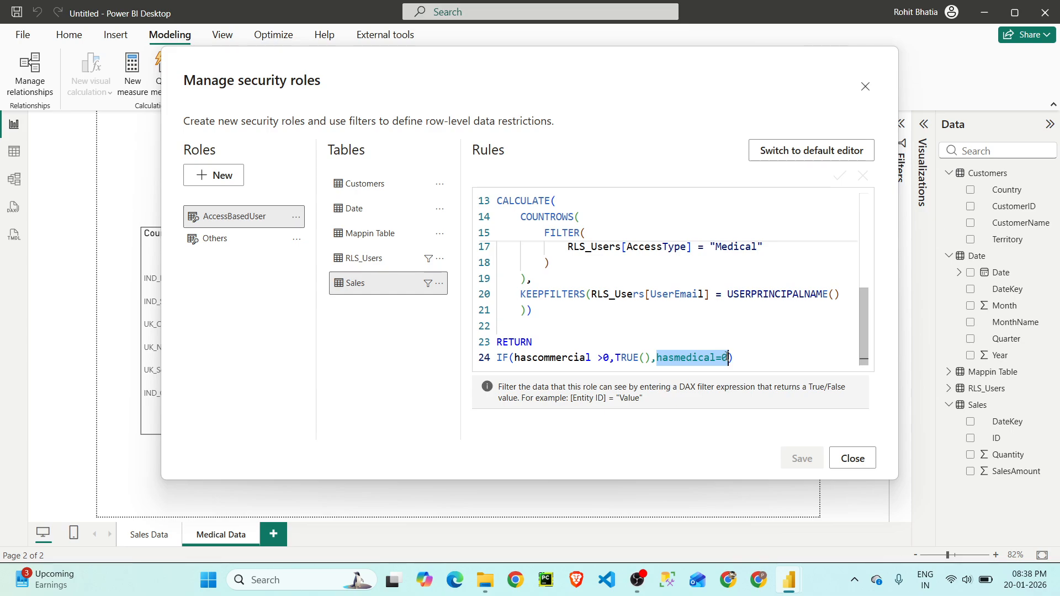
# - Review the whole hascommercial calculation again, from the AccessType filter to the complete CALCULATE expression
pyautogui.scroll(4, 726, 356)
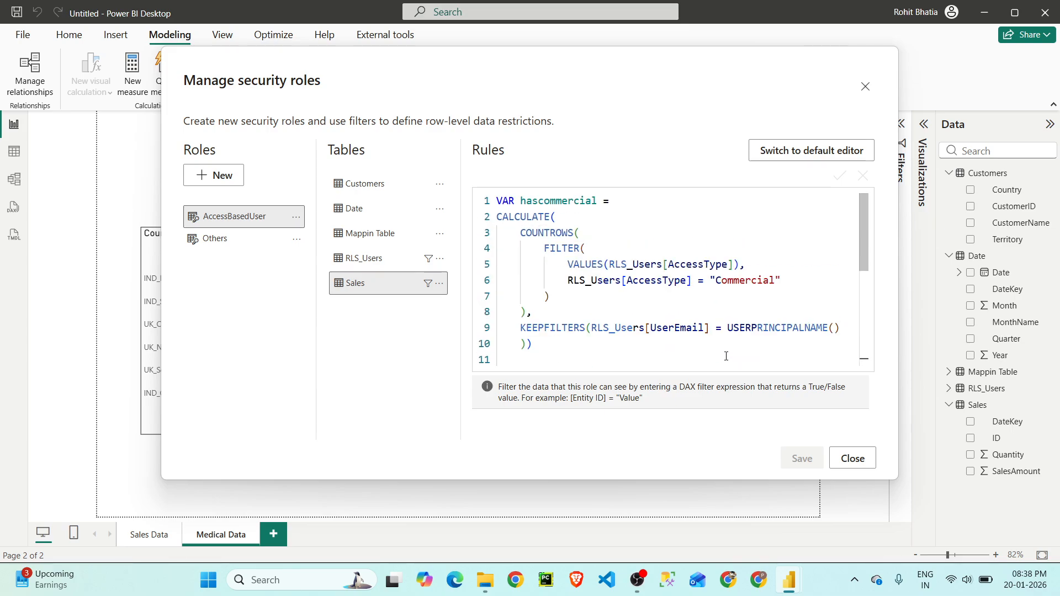
pyautogui.moveTo(564, 265); pyautogui.dragTo(747, 265)
pyautogui.click(591, 280)
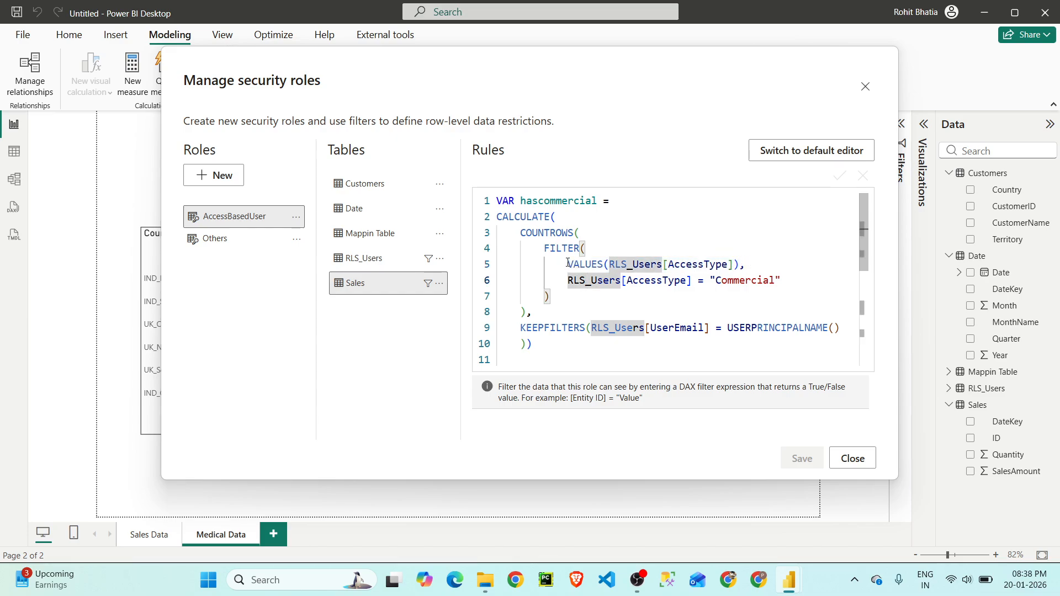
pyautogui.moveTo(568, 265); pyautogui.dragTo(783, 280)
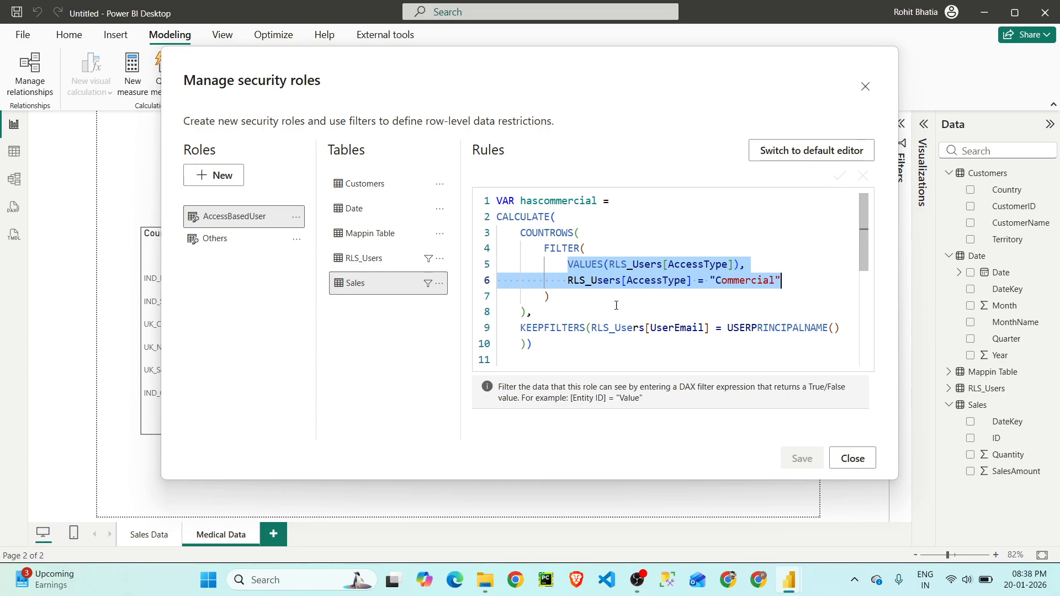
pyautogui.moveTo(553, 301); pyautogui.dragTo(537, 256)
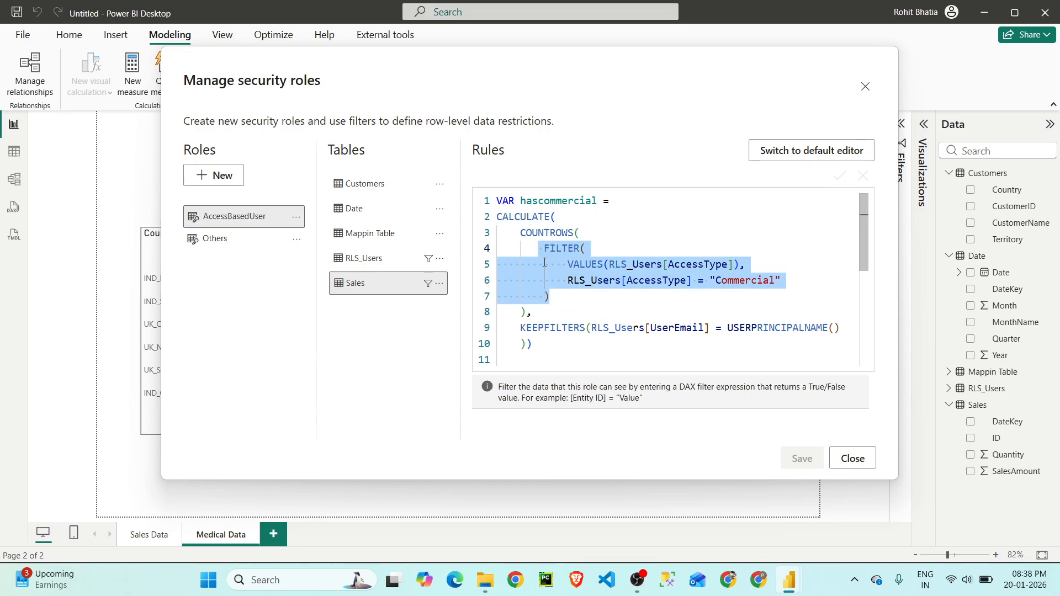
pyautogui.moveTo(527, 314); pyautogui.dragTo(496, 217)
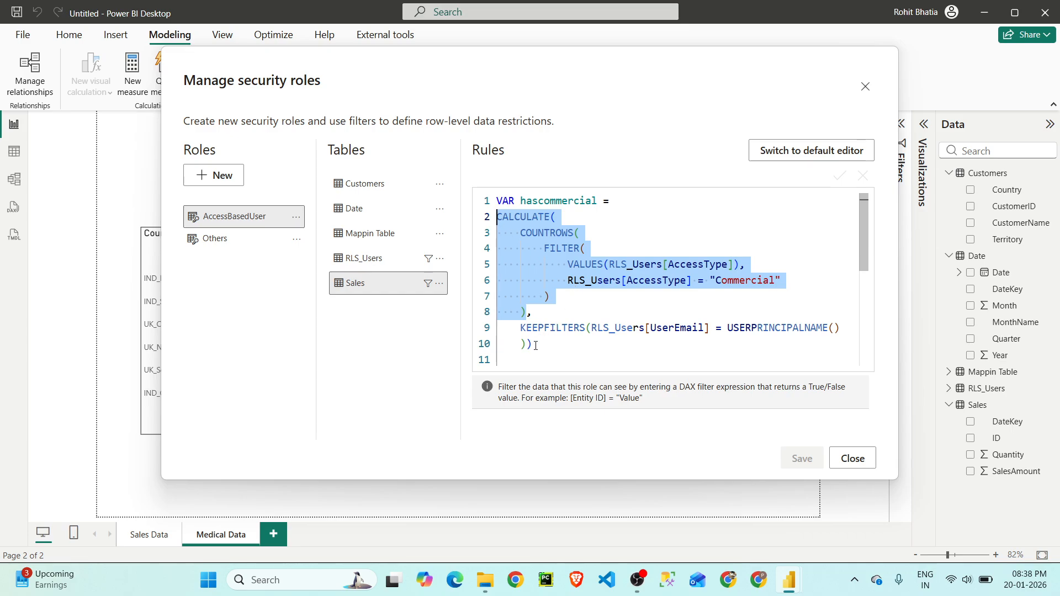
pyautogui.moveTo(532, 344); pyautogui.dragTo(497, 217)
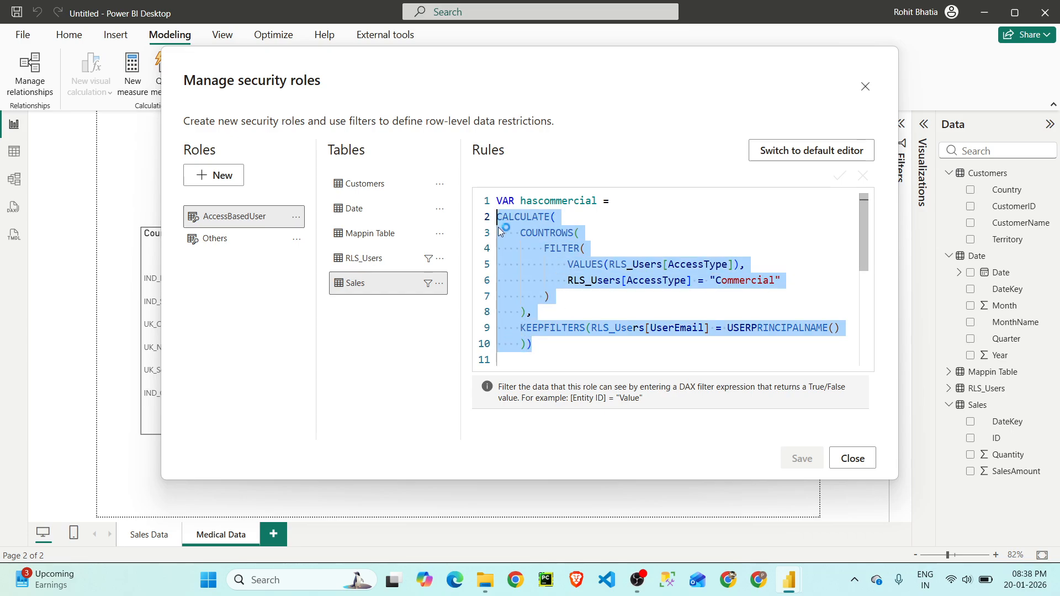
# - Recheck the hasmedical block and the final IF condition of the Sales rule, and close the security roles manager
pyautogui.scroll(-3, 575, 278)
pyautogui.scroll(-1, 591, 282)
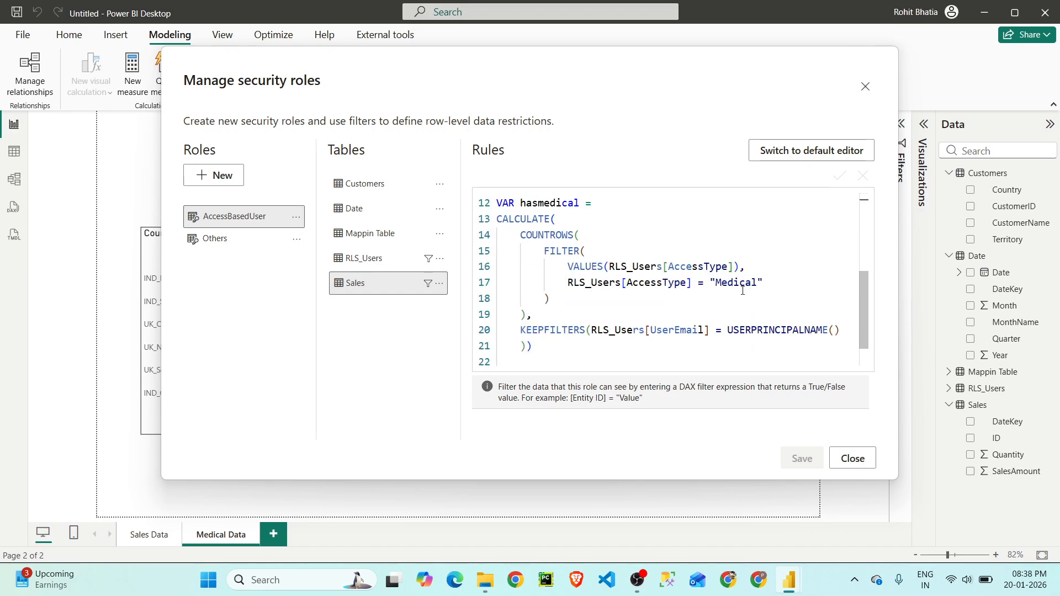
pyautogui.scroll(-1, 718, 289)
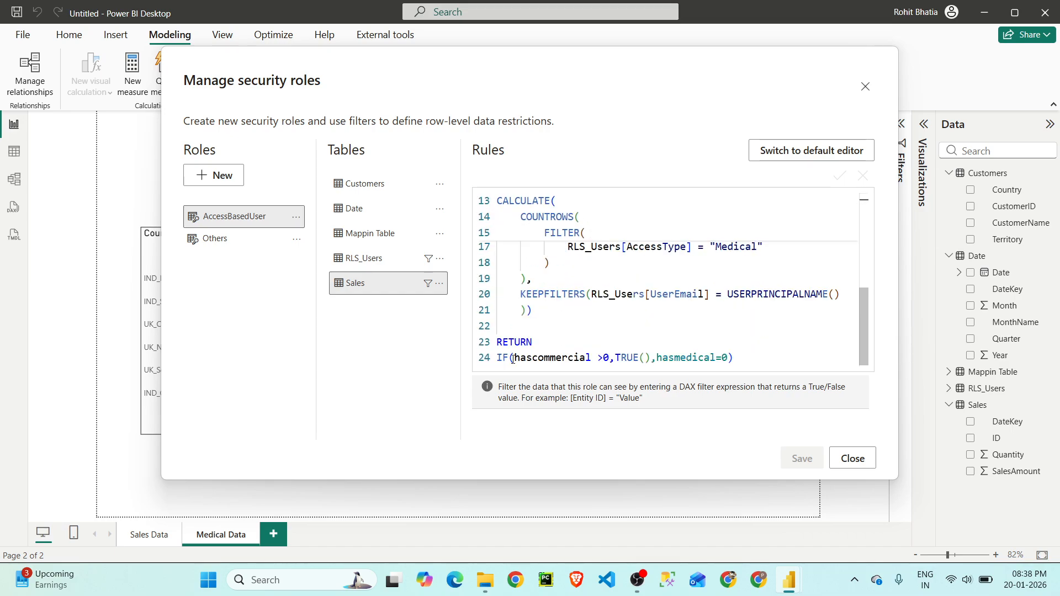
pyautogui.moveTo(515, 358); pyautogui.dragTo(739, 359)
pyautogui.click(745, 359)
pyautogui.click(852, 458)
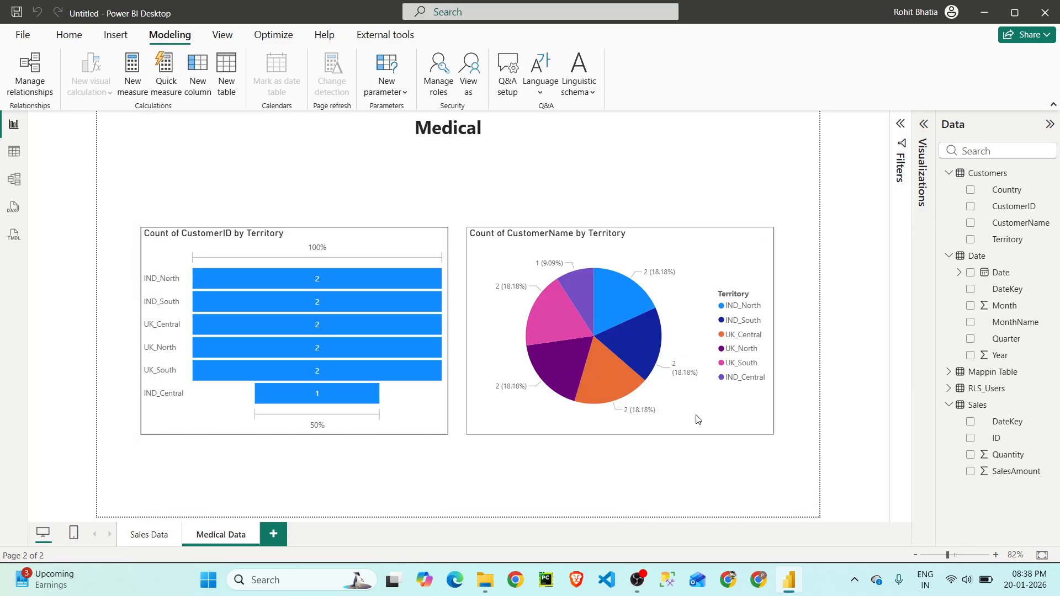
# - Copy the e-mail of the Medical user for UK_Central from the UserEmail column of the RLS_Users table
pyautogui.click(16, 153)
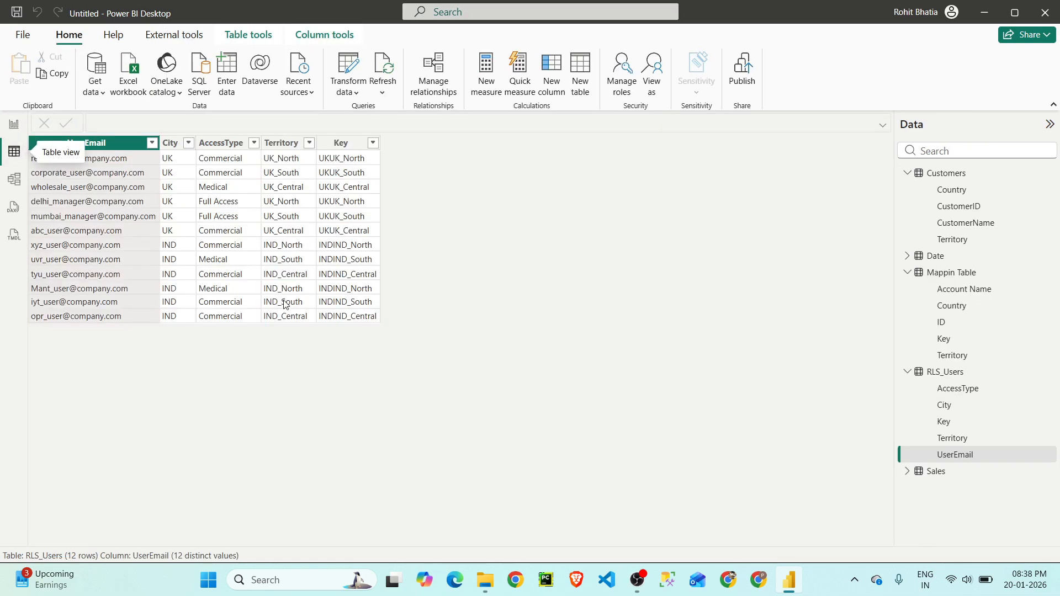
pyautogui.rightClick(94, 188)
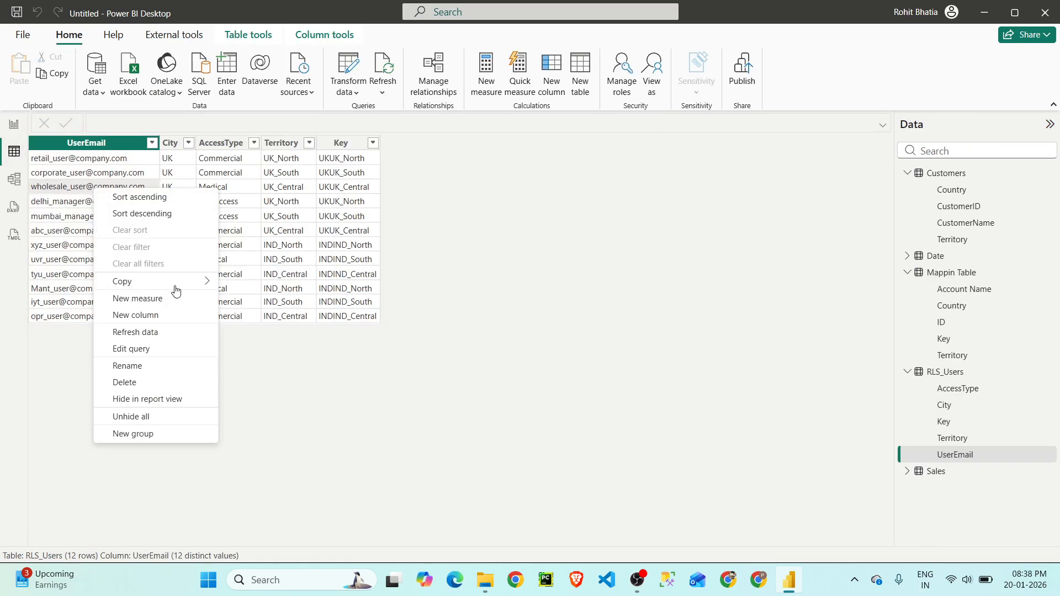
pyautogui.moveTo(178, 283)
pyautogui.click(251, 285)
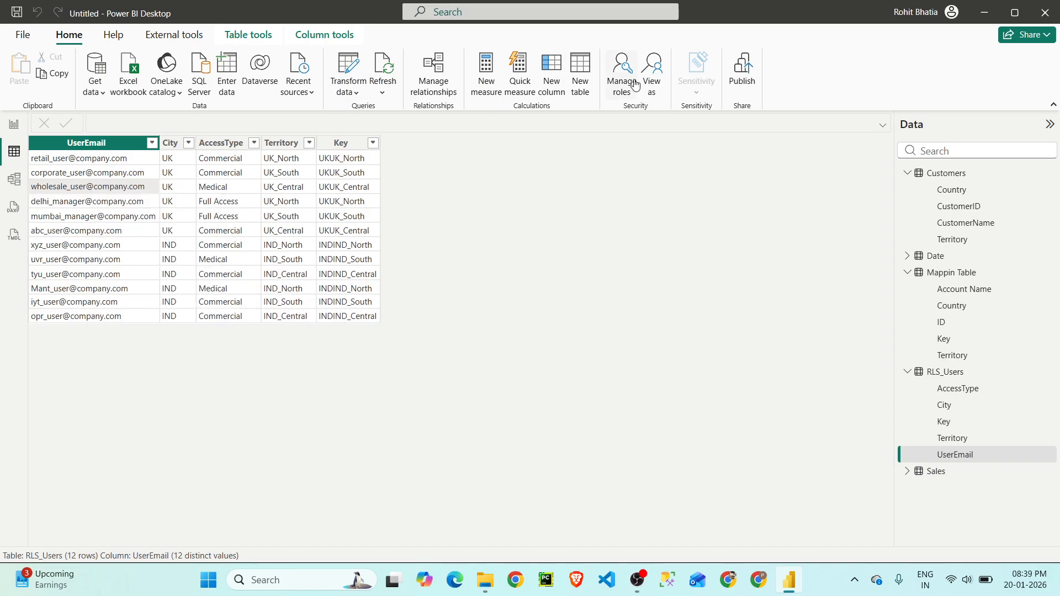
# - View the data as another user under the AccessBasedUser role, using the copied Medical user's e-mail
pyautogui.click(428, 217)
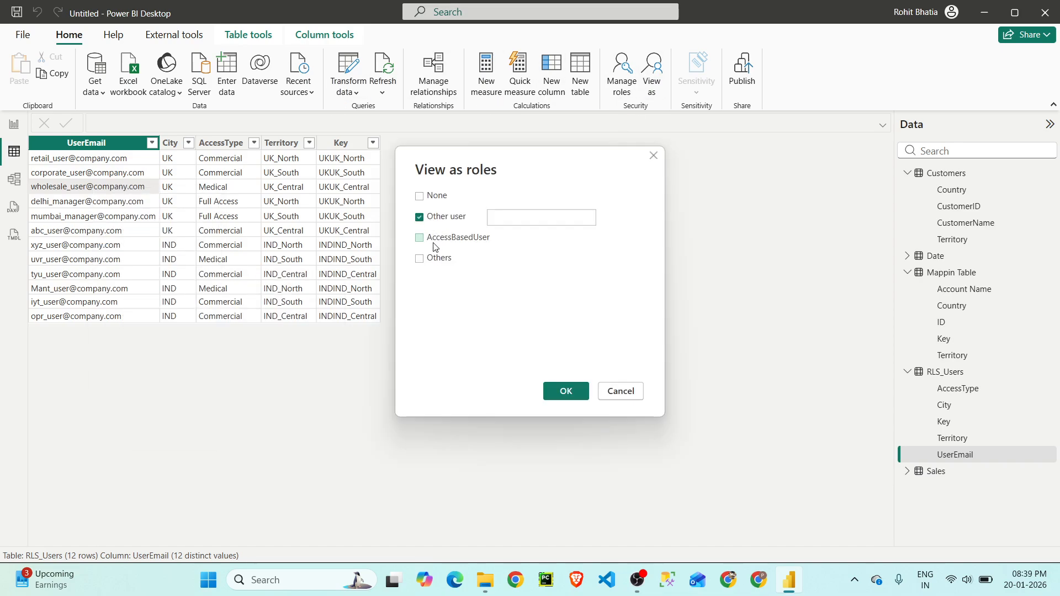
pyautogui.click(437, 238)
pyautogui.hotkey('ctrl', 'v')
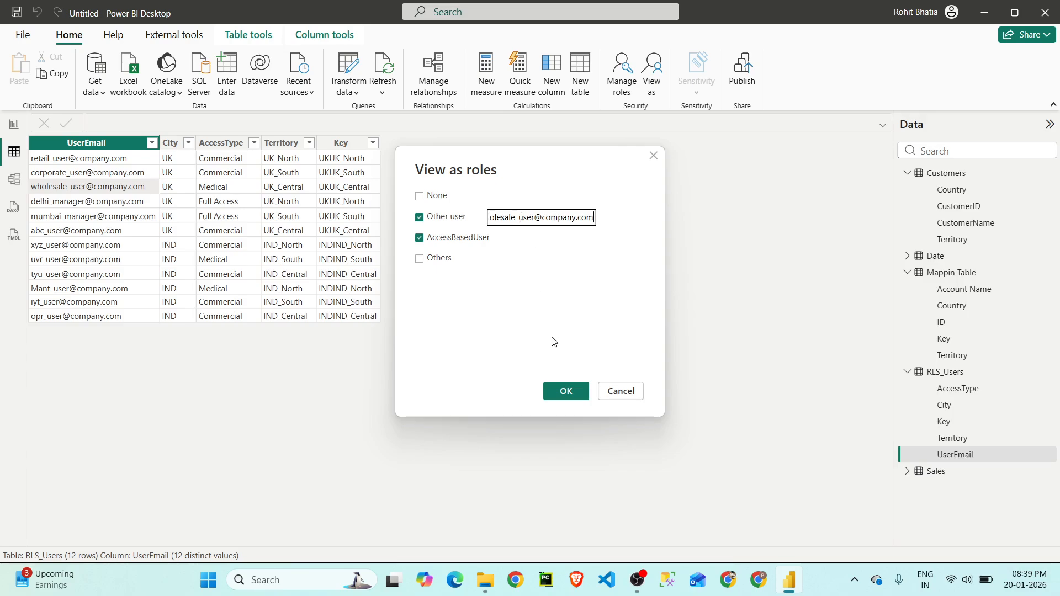
pyautogui.click(562, 390)
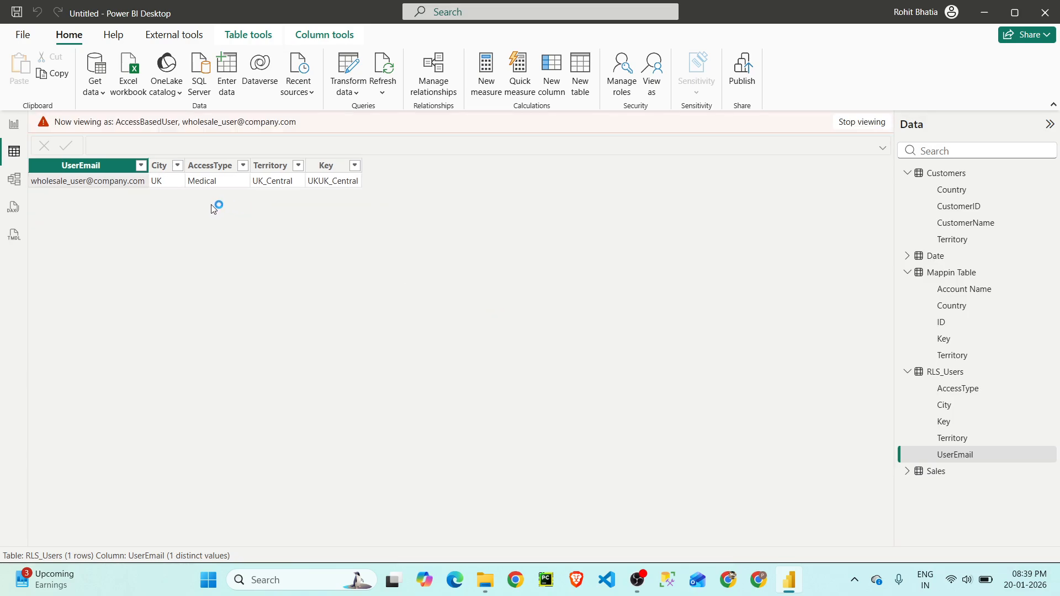
# - Check the Sales, Customers, Mappin Table and Date tables under the Medical user's access, and end the role preview
pyautogui.click(941, 472)
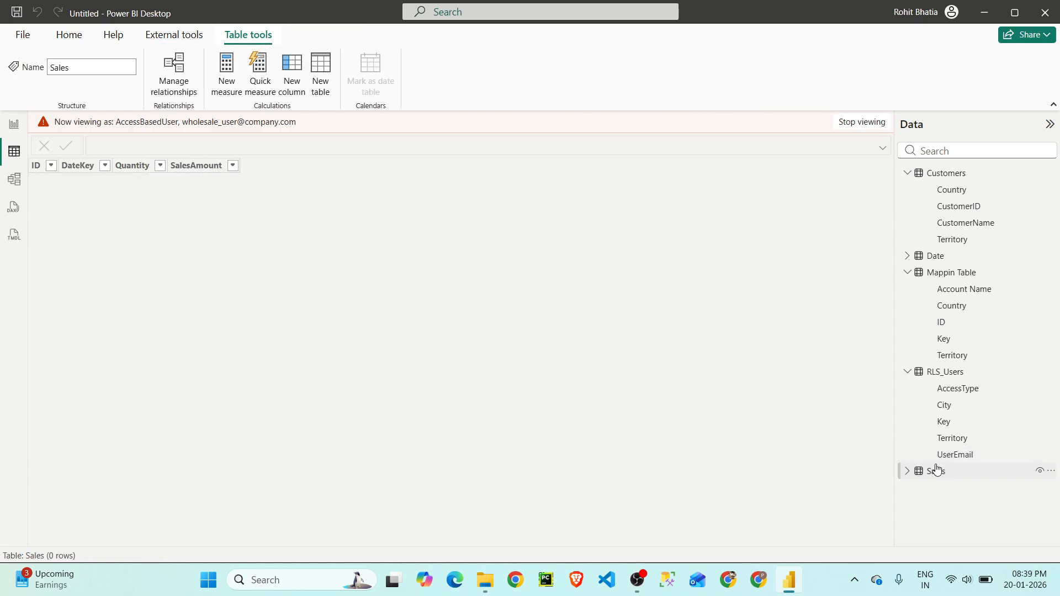
pyautogui.click(958, 176)
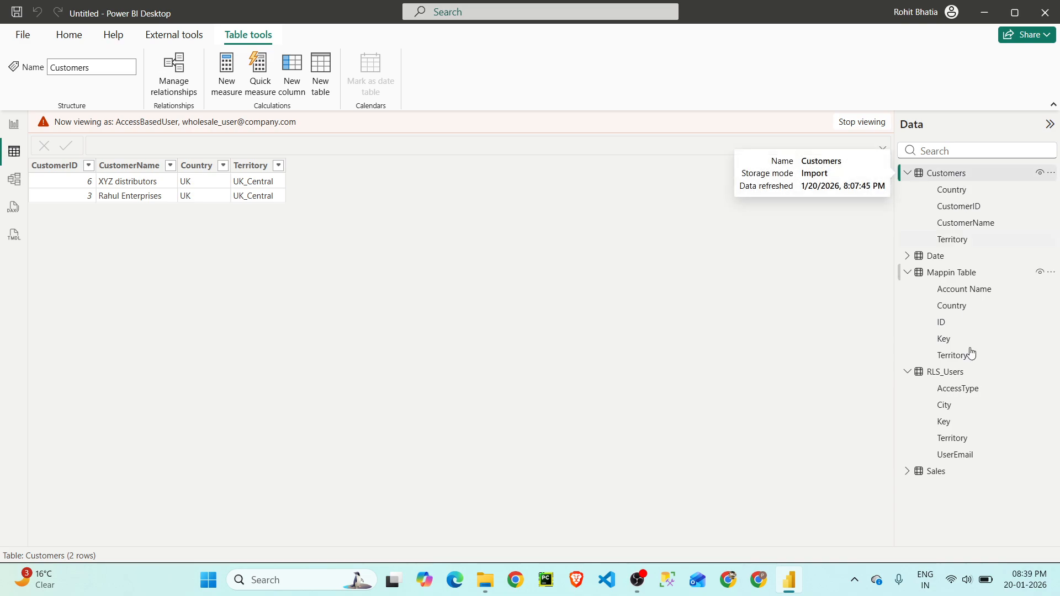
pyautogui.click(945, 276)
pyautogui.click(937, 257)
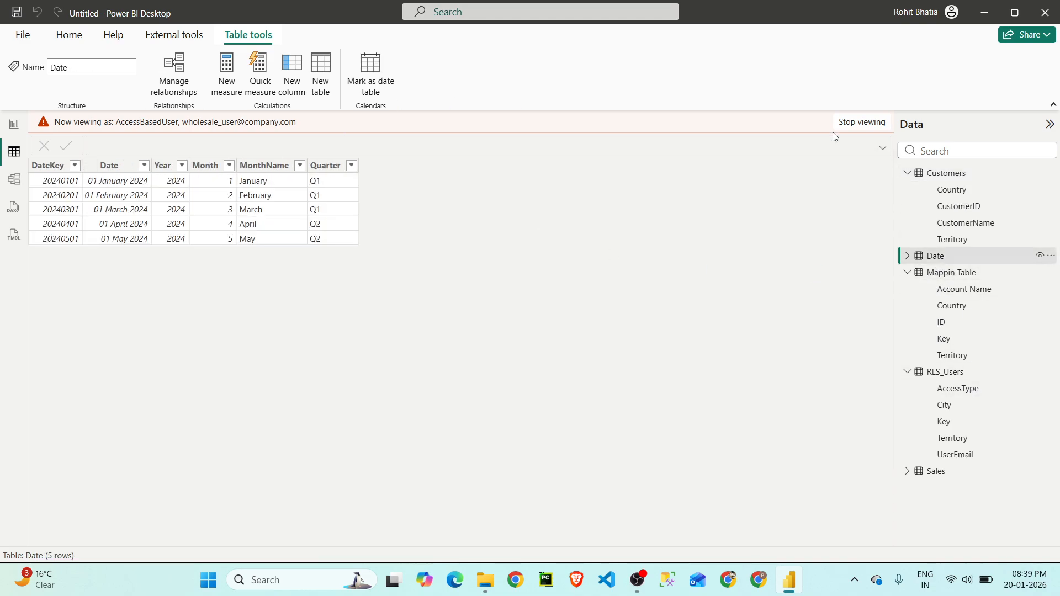
pyautogui.click(860, 122)
# - Copy the e-mail of the Commercial user for UK_Central from the RLS_Users table
pyautogui.click(962, 380)
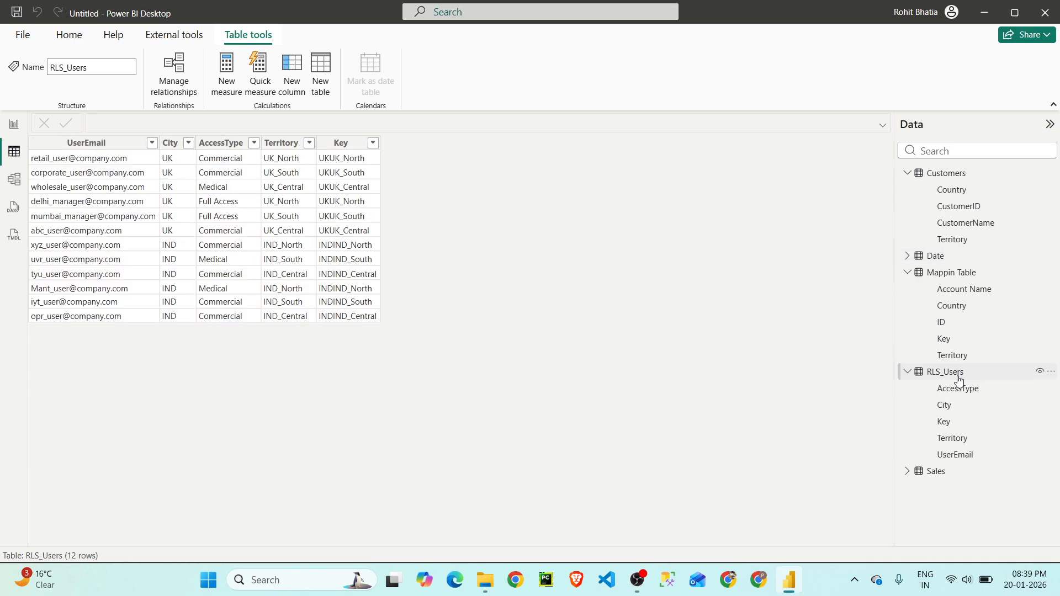
pyautogui.rightClick(111, 231)
pyautogui.moveTo(196, 330)
pyautogui.click(267, 327)
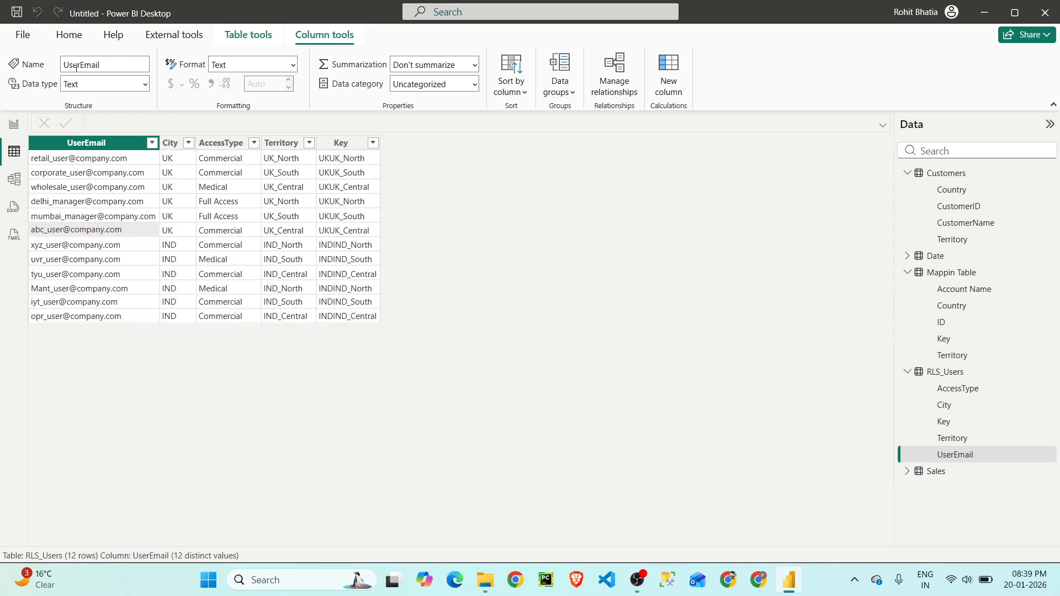
# - View the data as another user under the AccessBasedUser role, using the copied Commercial user's e-mail
pyautogui.click(78, 39)
pyautogui.click(650, 76)
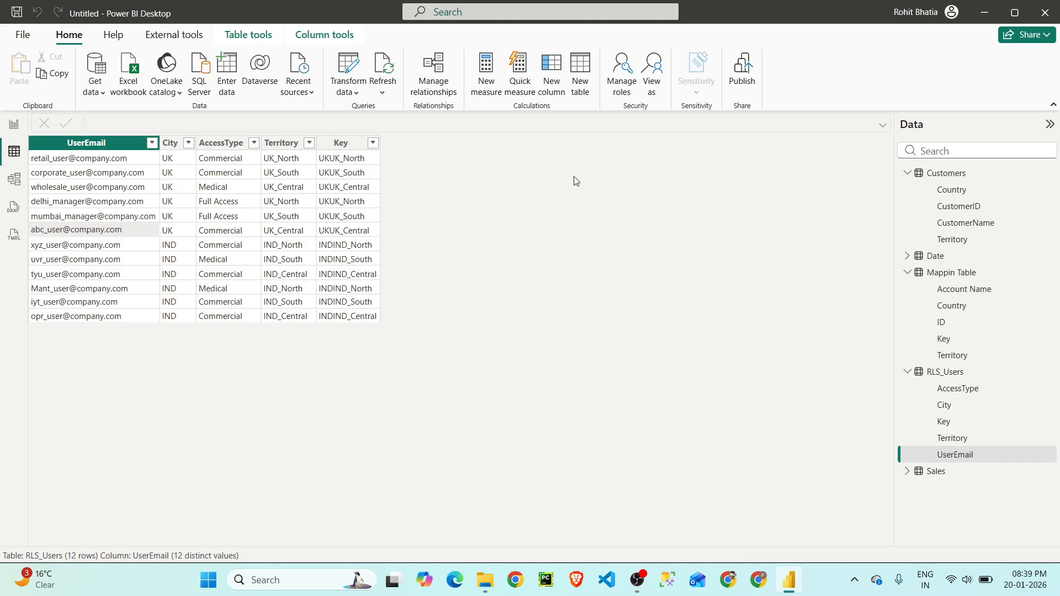
pyautogui.click(450, 219)
pyautogui.click(457, 238)
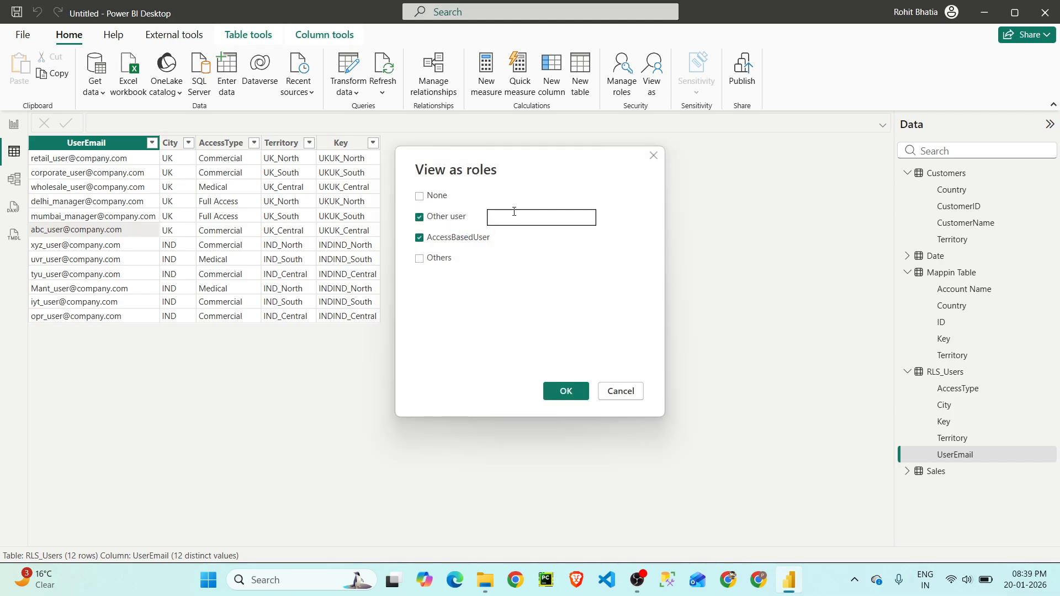
pyautogui.hotkey('ctrl', 'v')
pyautogui.click(577, 393)
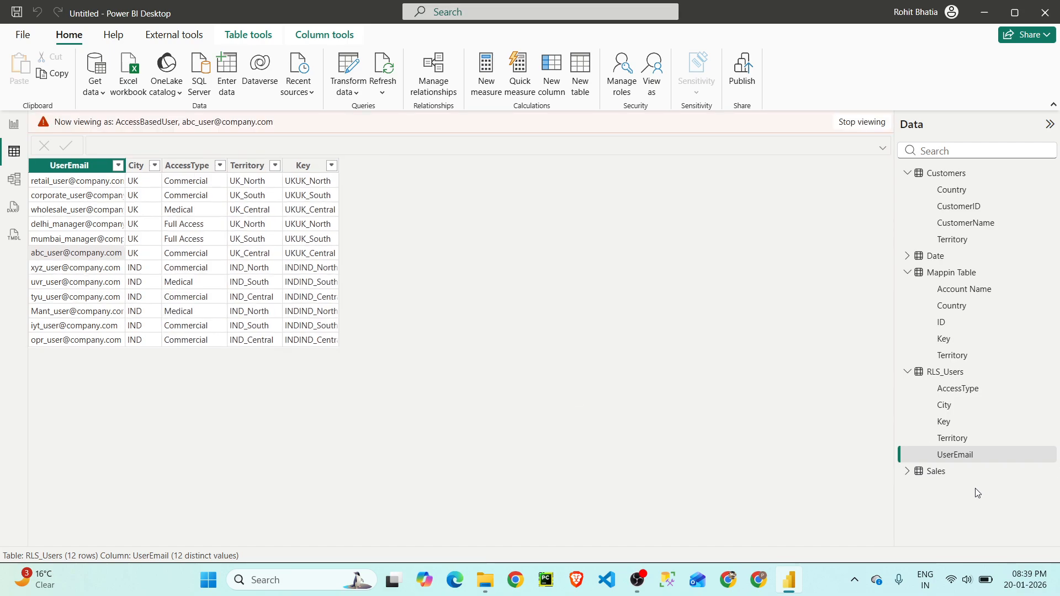
# - Check the Sales and Customers tables and the Medical Data and Sales Data report pages as the Commercial user, and end the role preview
pyautogui.click(950, 474)
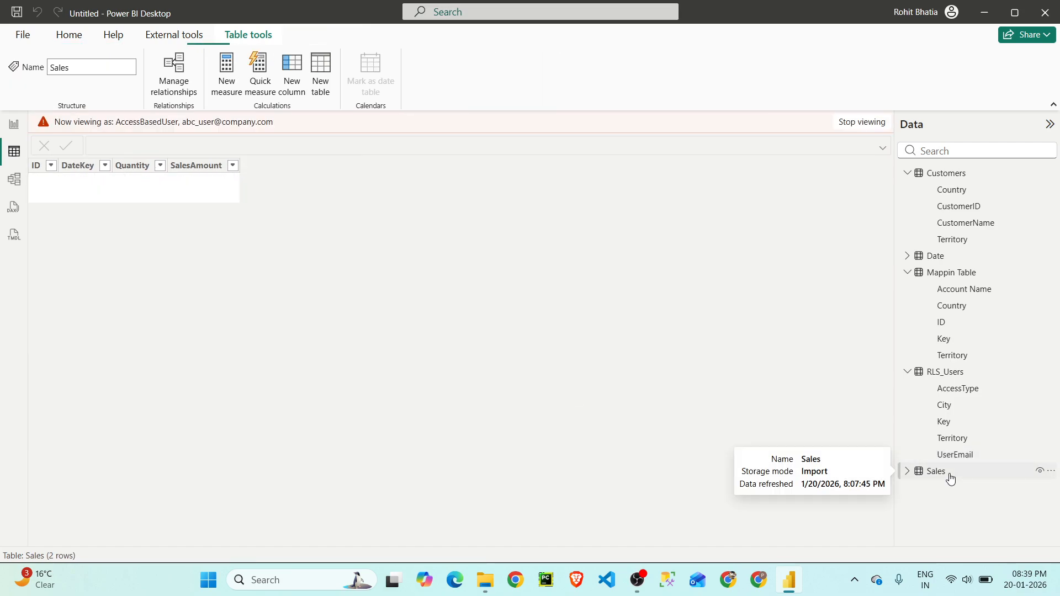
pyautogui.click(956, 174)
pyautogui.click(14, 126)
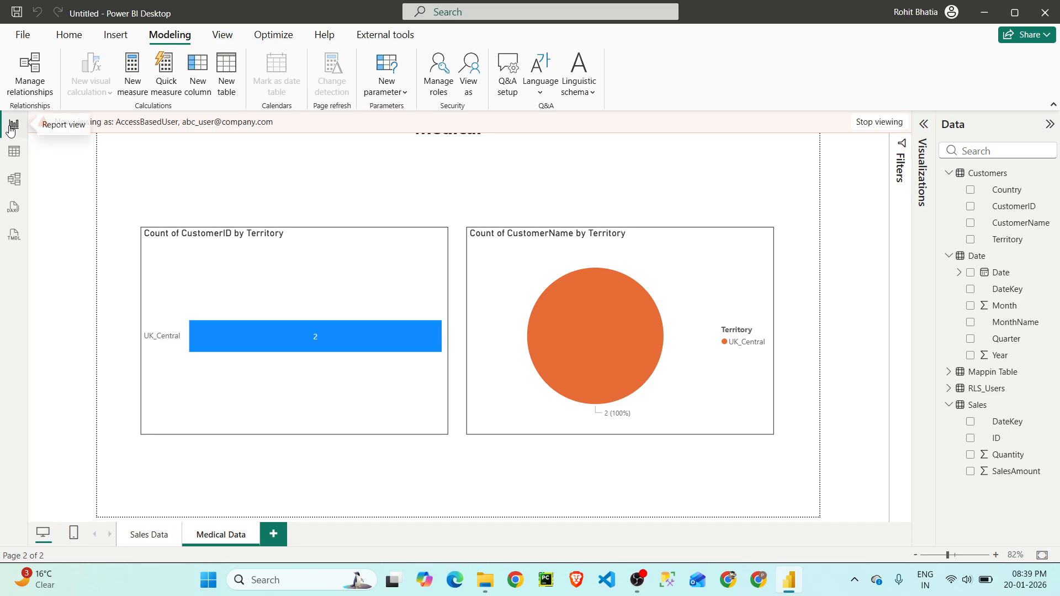
pyautogui.click(144, 544)
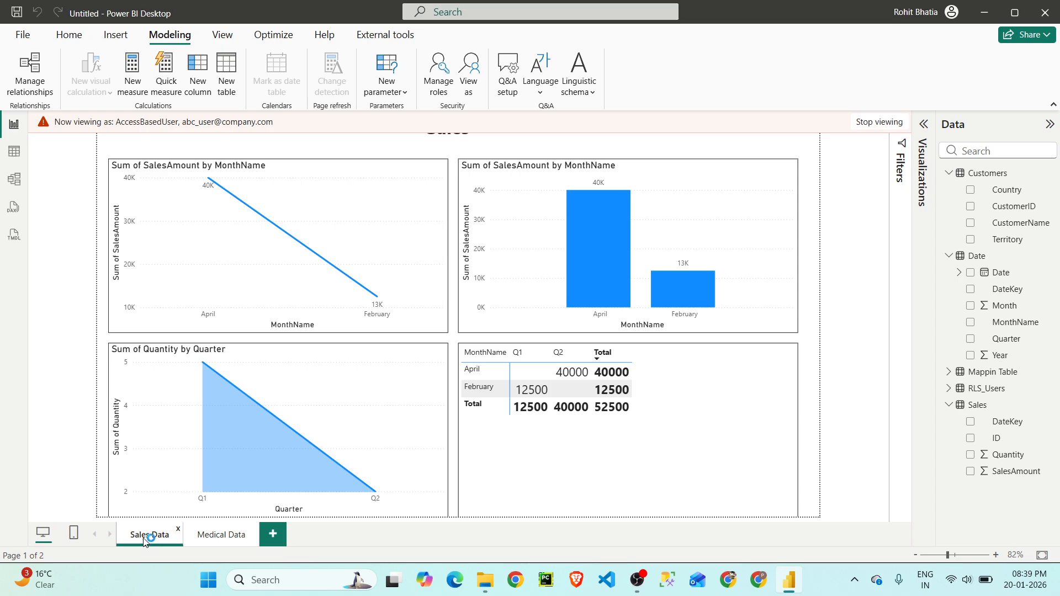
pyautogui.click(879, 122)
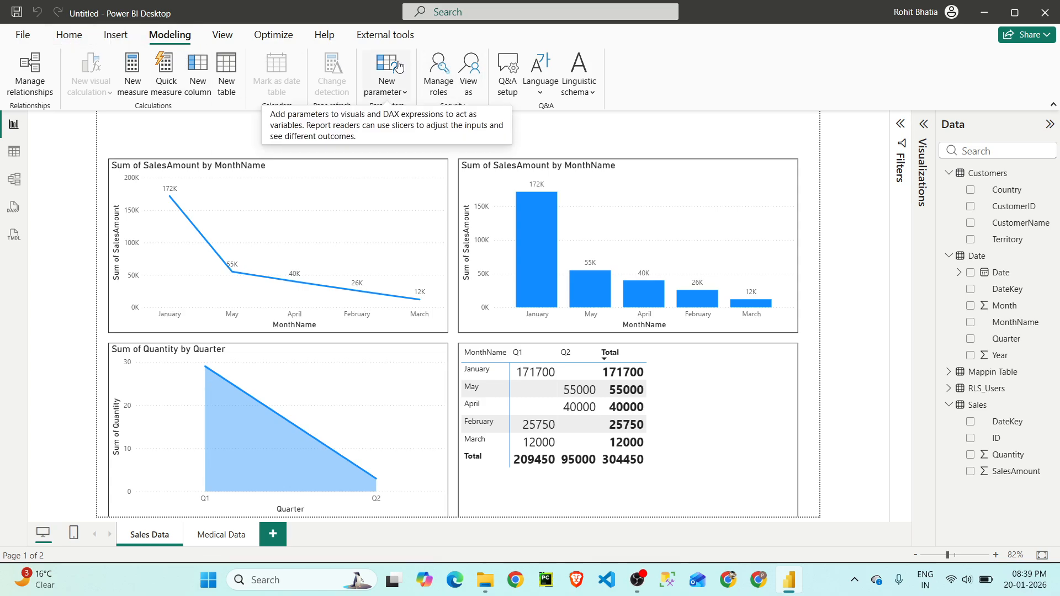
# - Comment out the entire DAX rule on the Sales table of the AccessBasedUser role
pyautogui.click(438, 71)
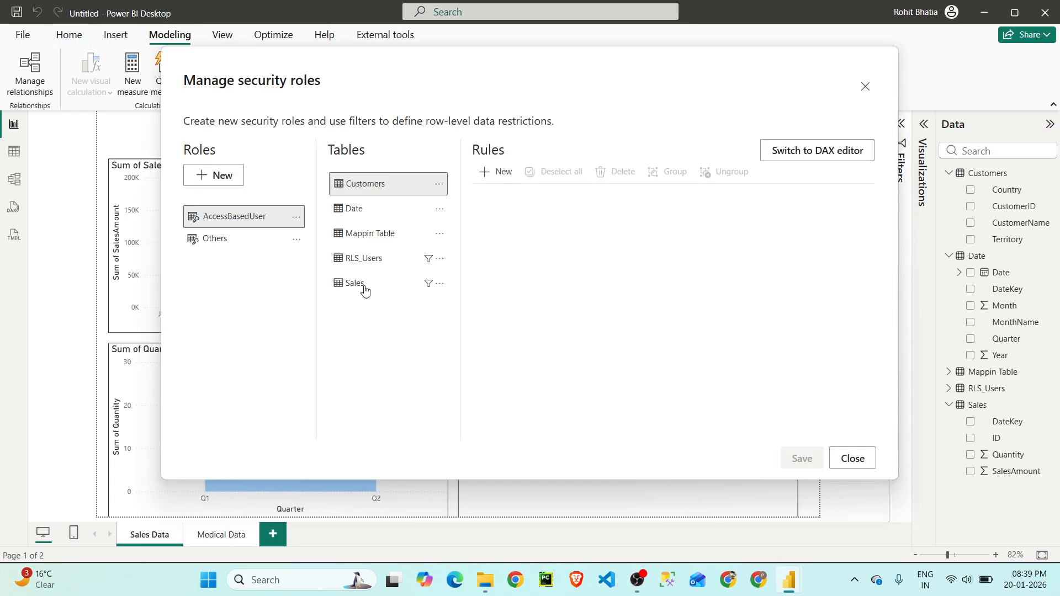
pyautogui.click(365, 287)
pyautogui.scroll(-5, 674, 277)
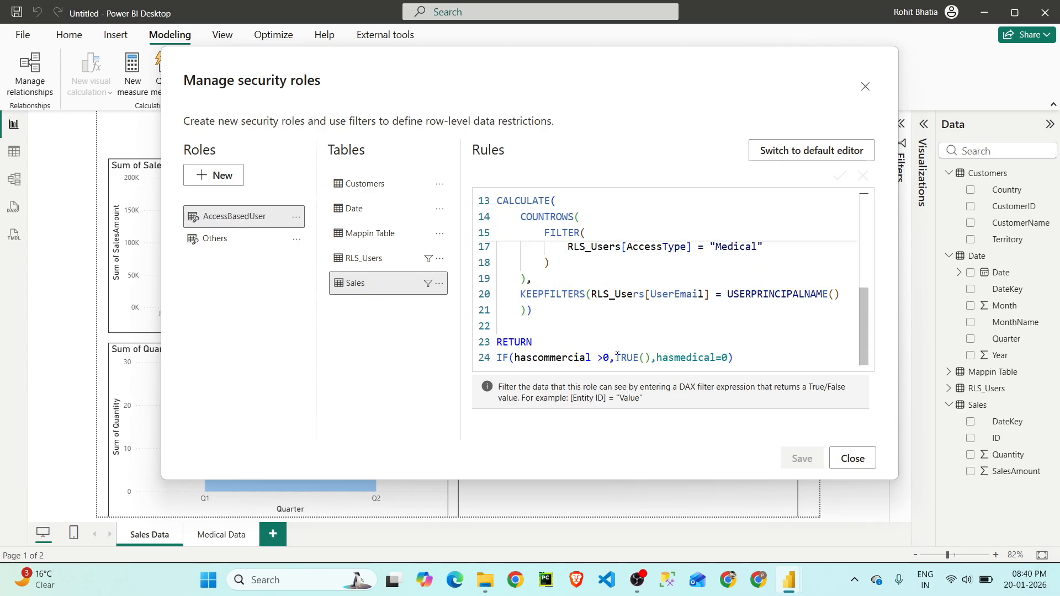
pyautogui.moveTo(615, 358); pyautogui.dragTo(645, 358)
pyautogui.click(741, 358)
pyautogui.hotkey('ctrl', 'a')
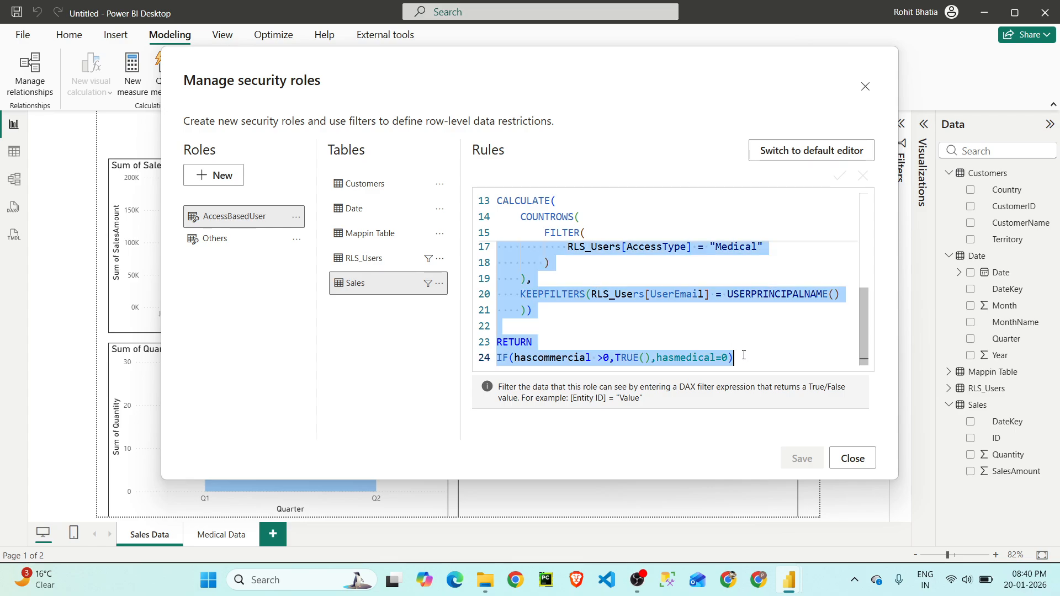
pyautogui.hotkey('ctrl', '/')
pyautogui.scroll(5, 718, 340)
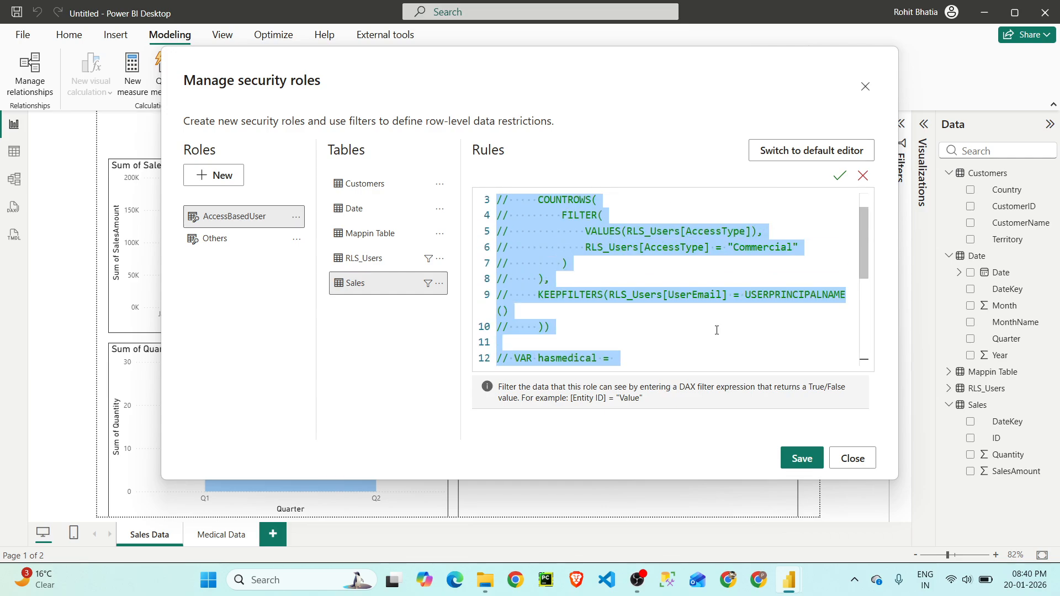
pyautogui.scroll(-5, 715, 327)
# - Add FALSE() below the commented Sales rule, save the role changes and close the security roles manager
pyautogui.click(773, 353)
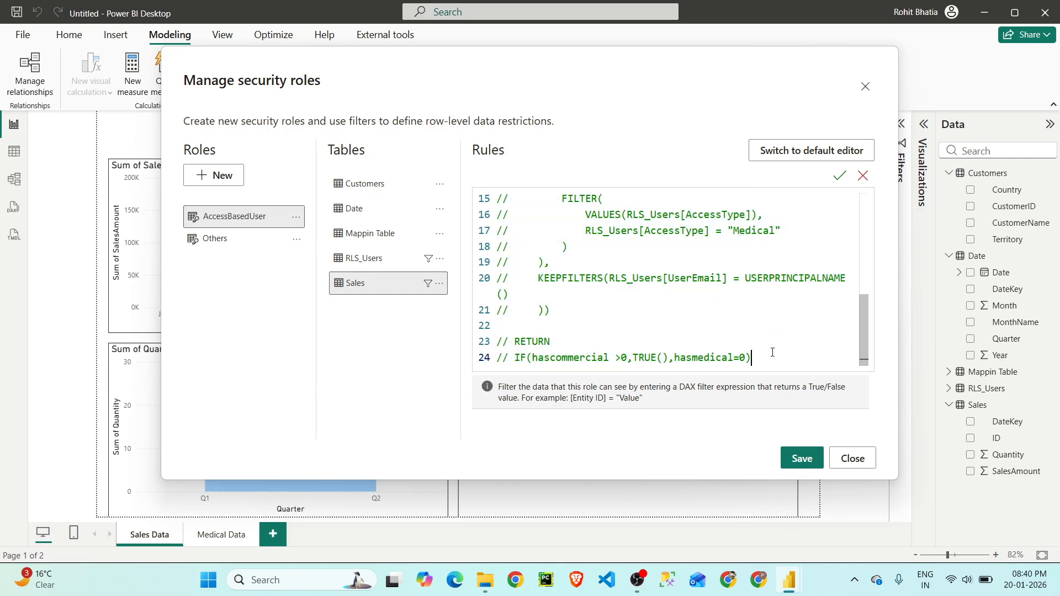
pyautogui.press('Return')
pyautogui.press('Return')
pyautogui.write('Fal')
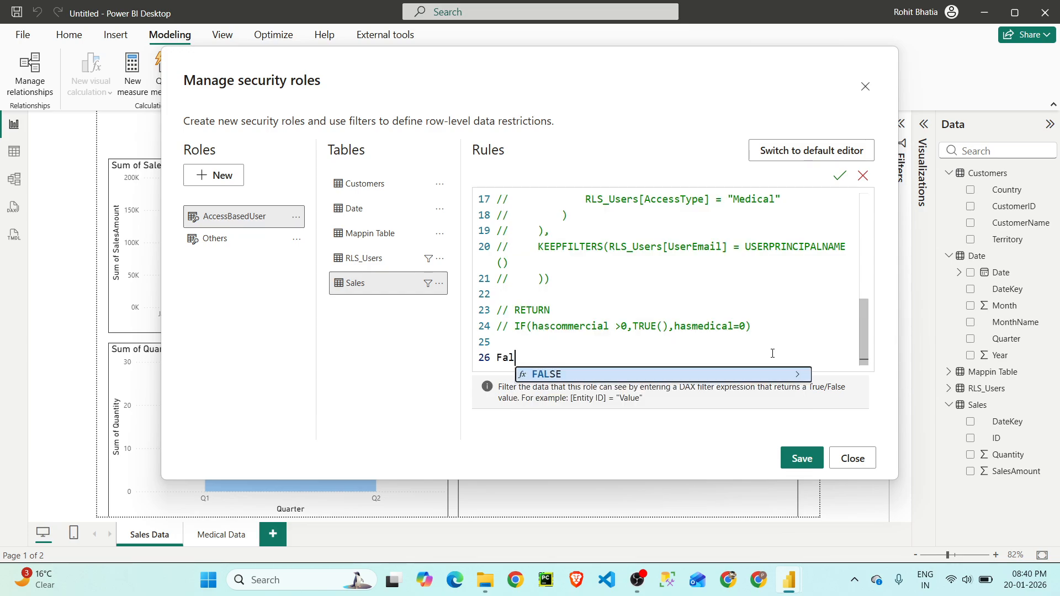
pyautogui.press('Tab')
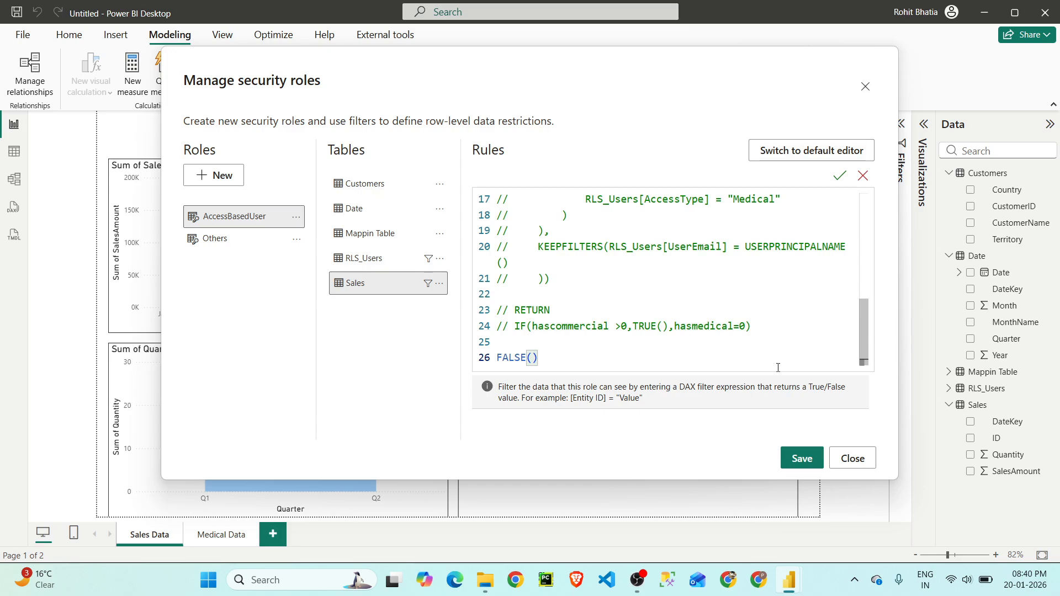
pyautogui.click(803, 460)
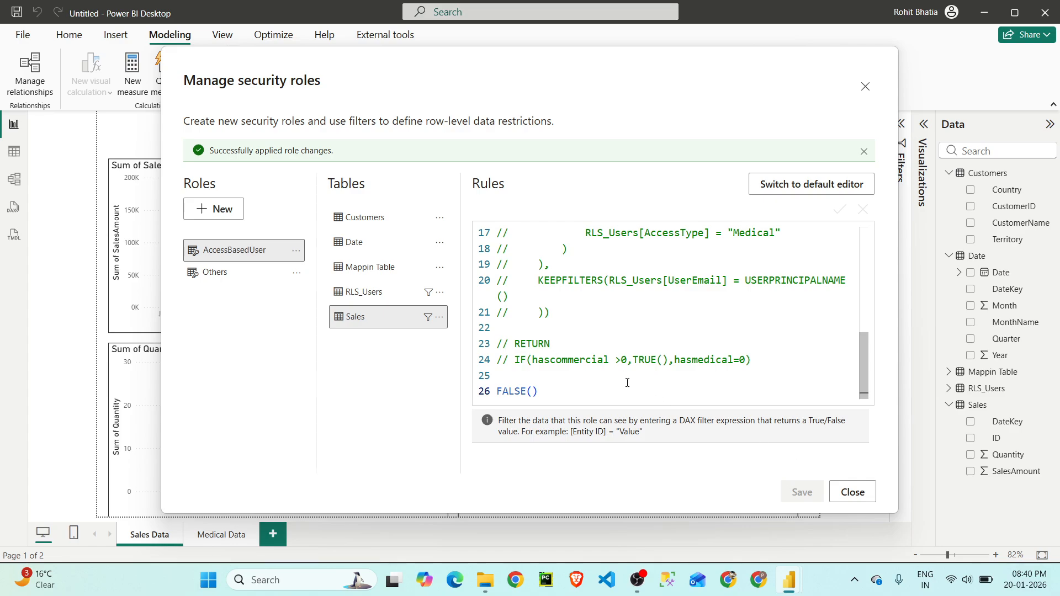
pyautogui.click(850, 497)
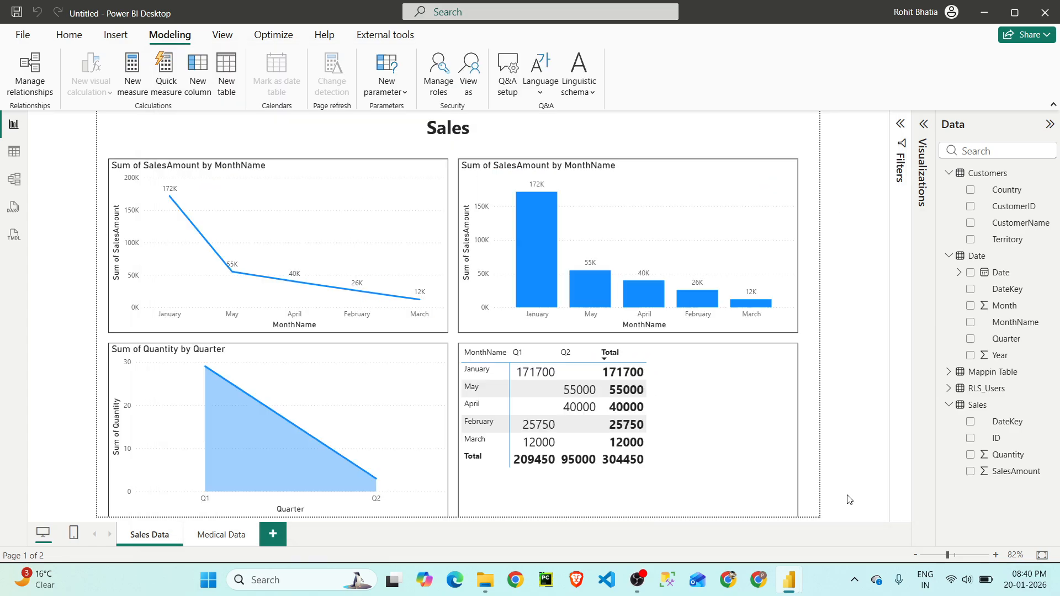
# - Display the RLS_Users table in the data view and copy the e-mail of the Full Access user for UK_North
pyautogui.click(9, 149)
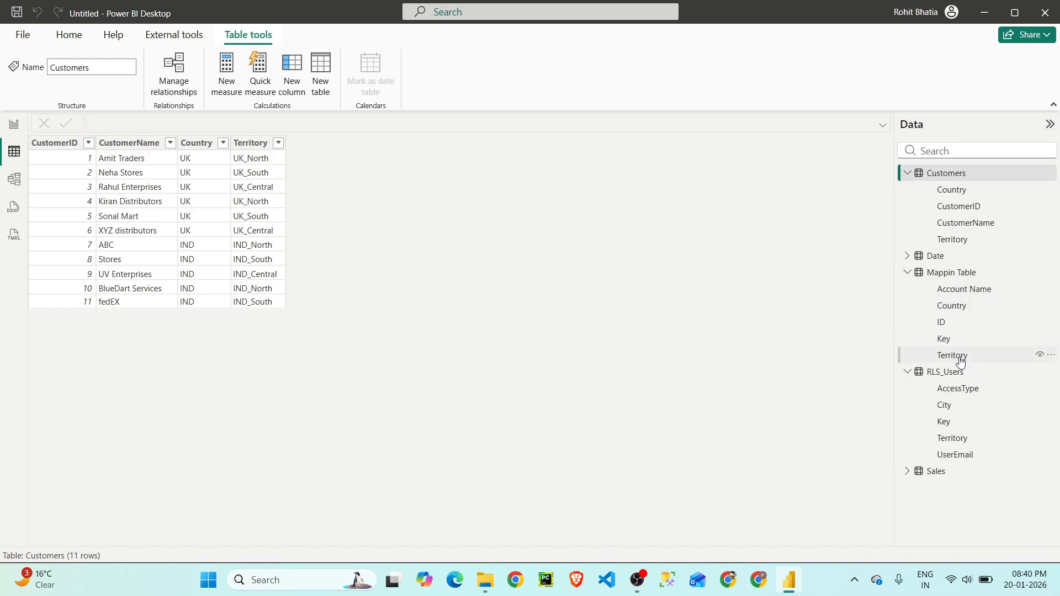
pyautogui.click(945, 372)
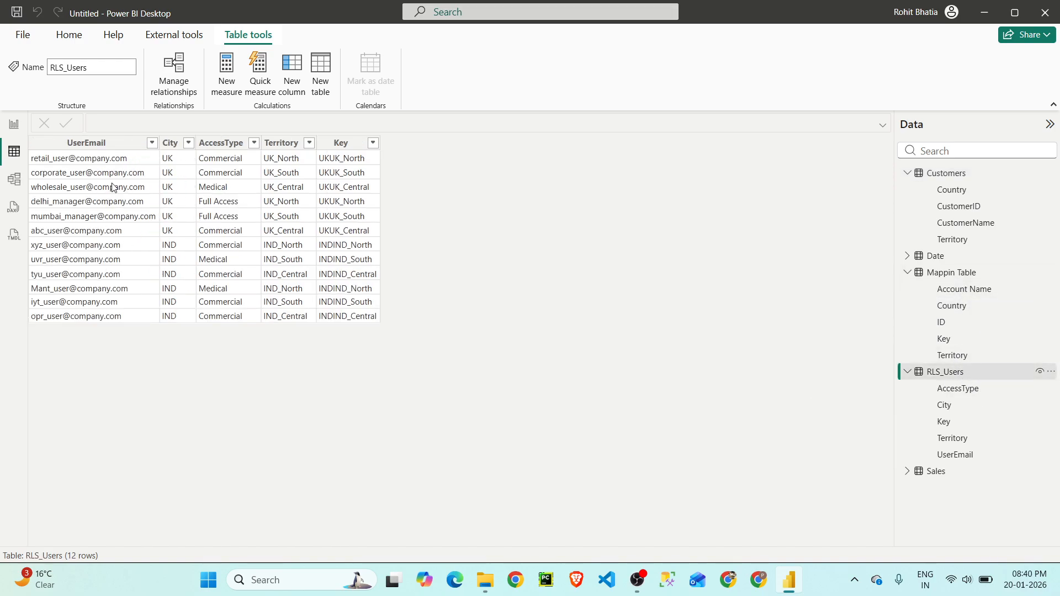
pyautogui.rightClick(110, 202)
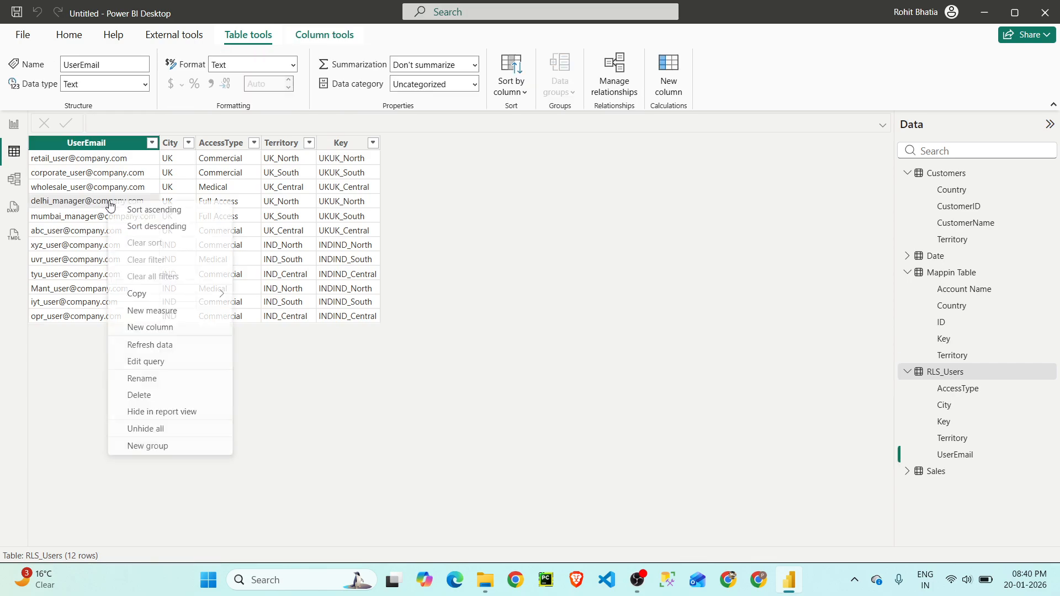
pyautogui.click(257, 297)
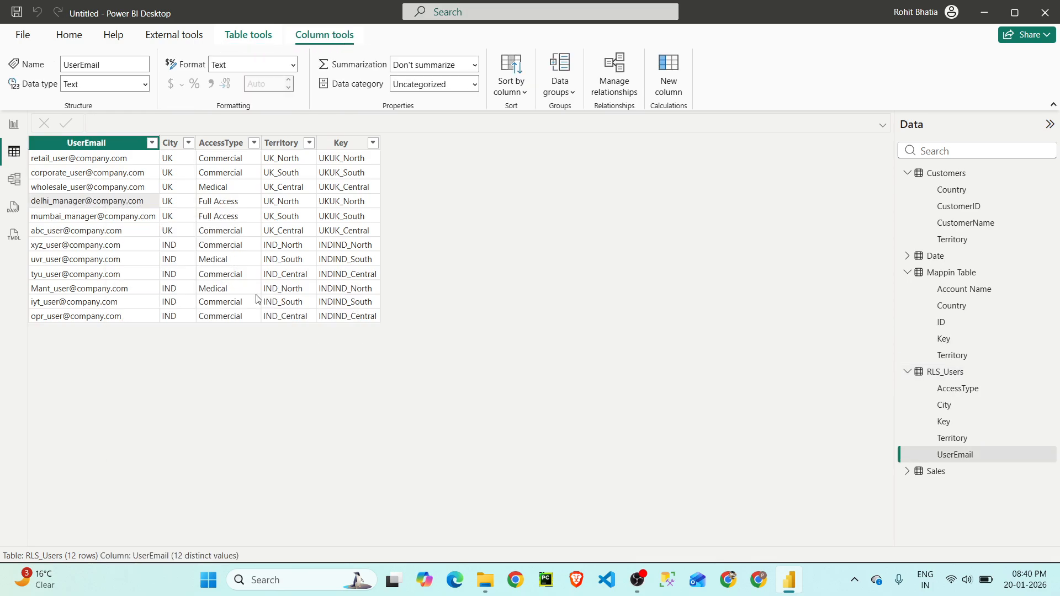
pyautogui.click(74, 35)
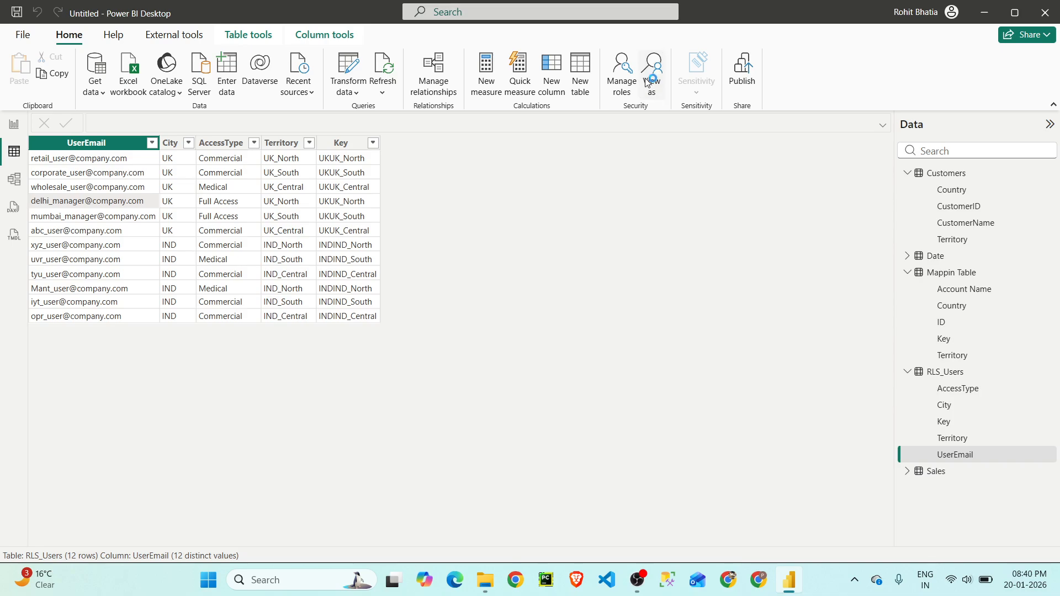
pyautogui.click(651, 76)
pyautogui.click(435, 219)
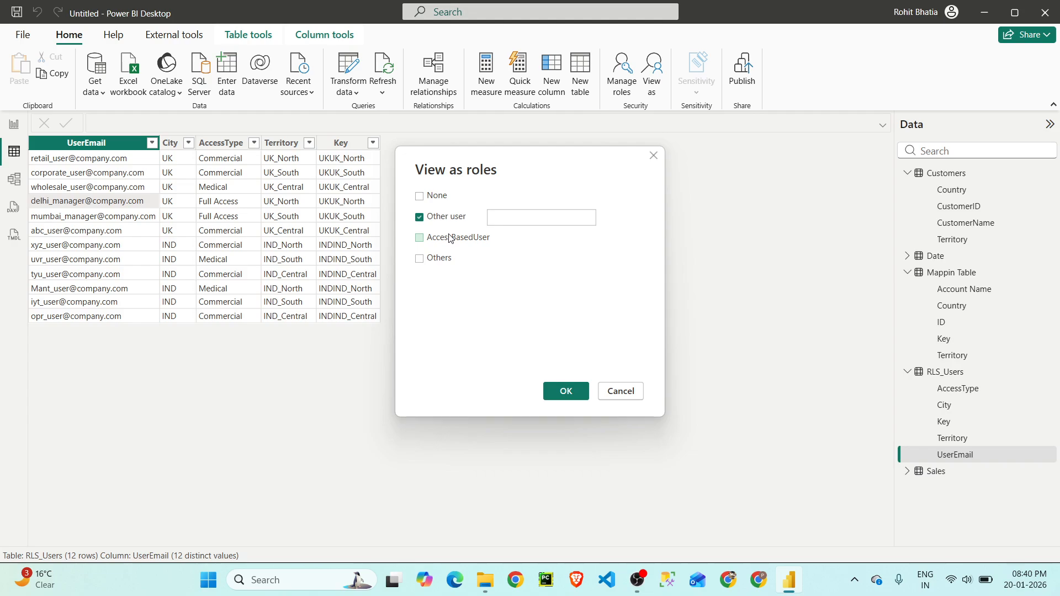
pyautogui.click(653, 157)
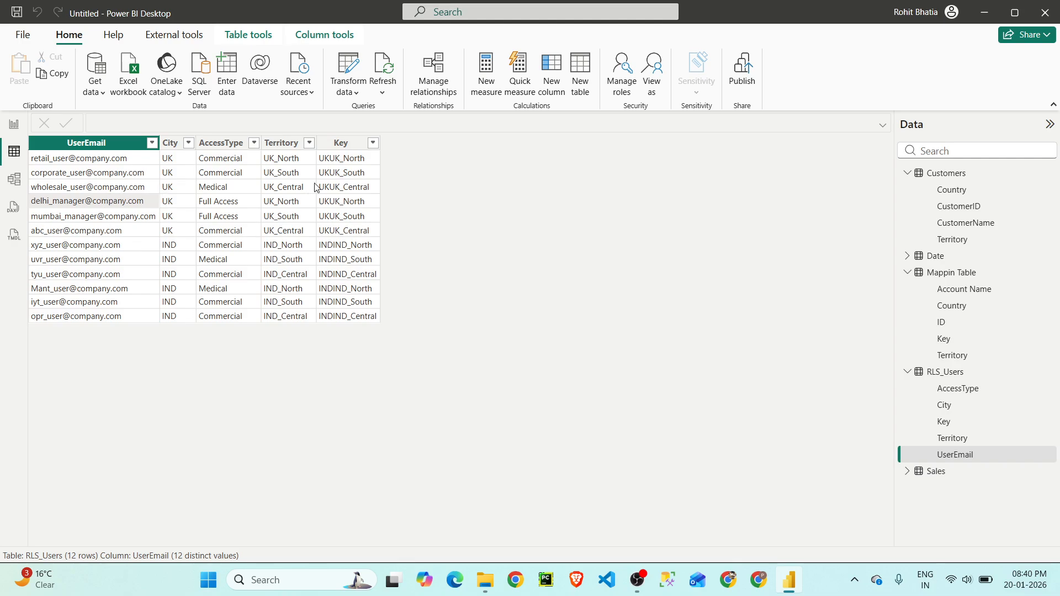
pyautogui.click(622, 75)
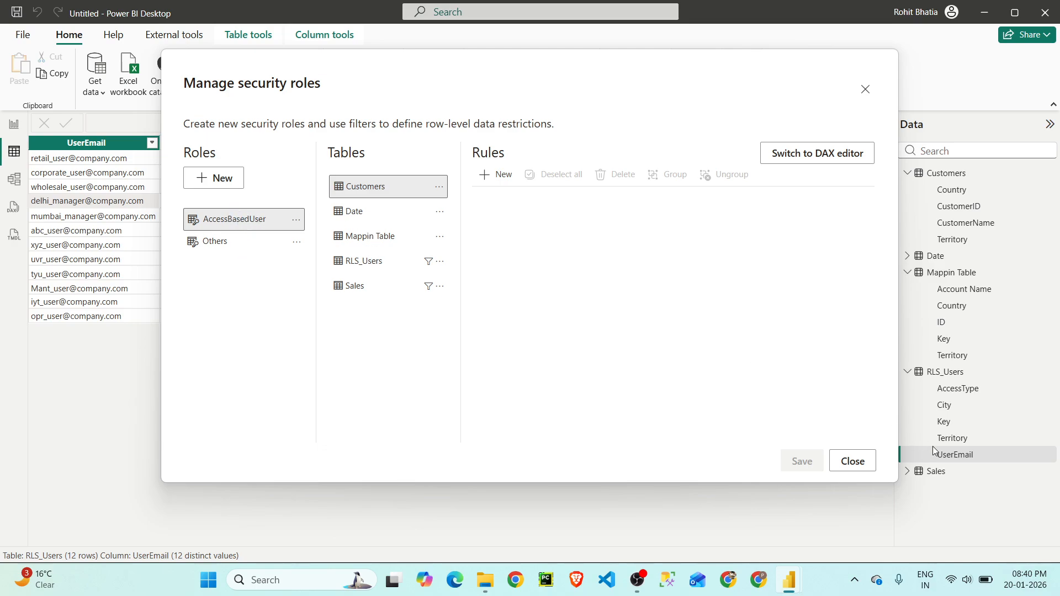
pyautogui.click(854, 461)
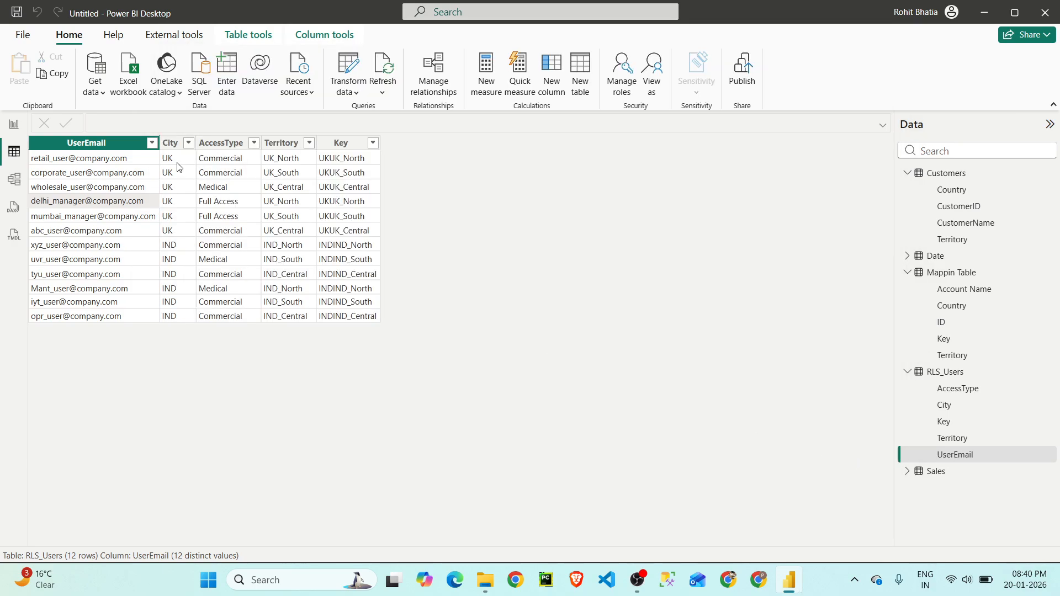
# - Copy the e-mail of the Commercial user for UK_South and preview the model as that user with the AccessBasedUser role
pyautogui.rightClick(107, 180)
pyautogui.moveTo(185, 273)
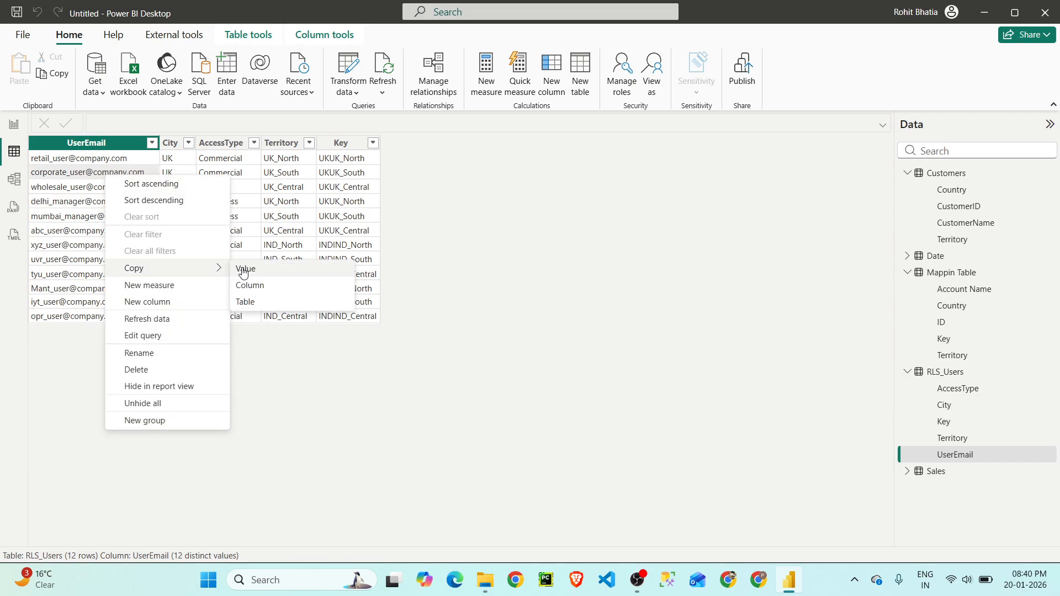
pyautogui.click(257, 271)
pyautogui.click(653, 67)
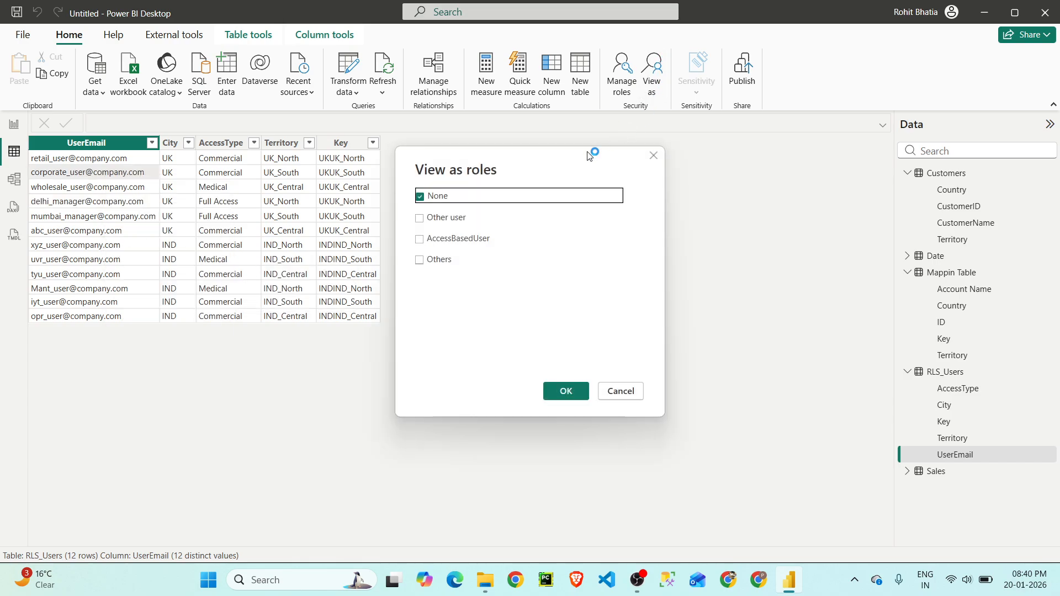
pyautogui.click(441, 238)
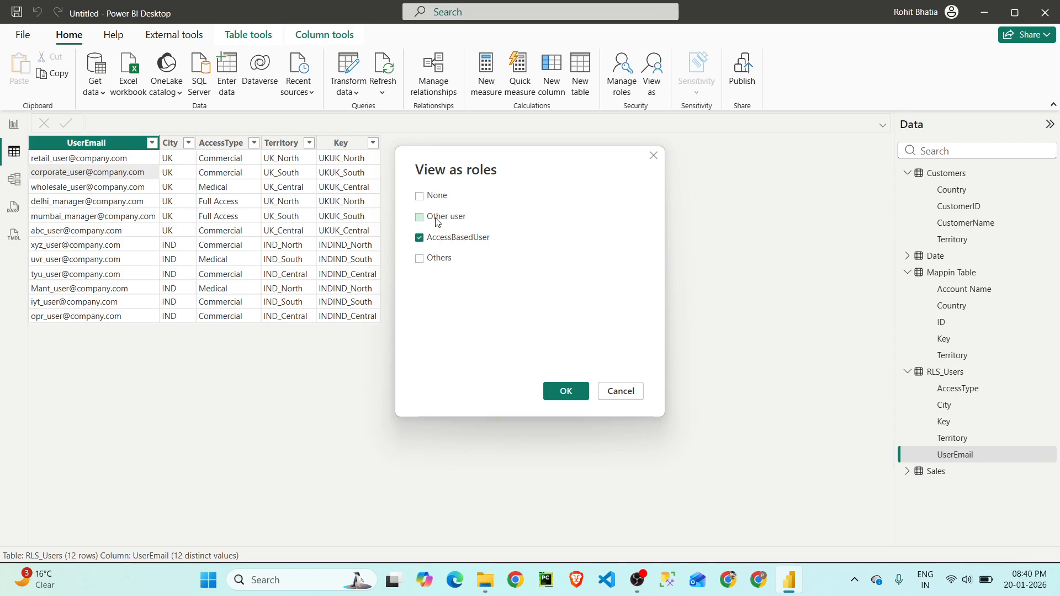
pyautogui.click(438, 218)
pyautogui.hotkey('ctrl', 'v')
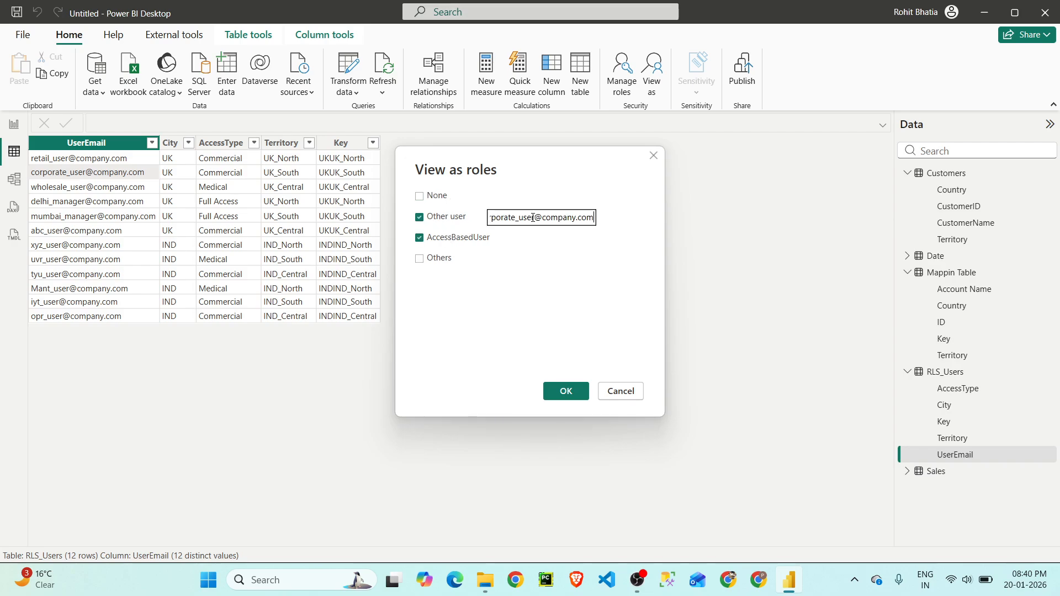
pyautogui.click(569, 391)
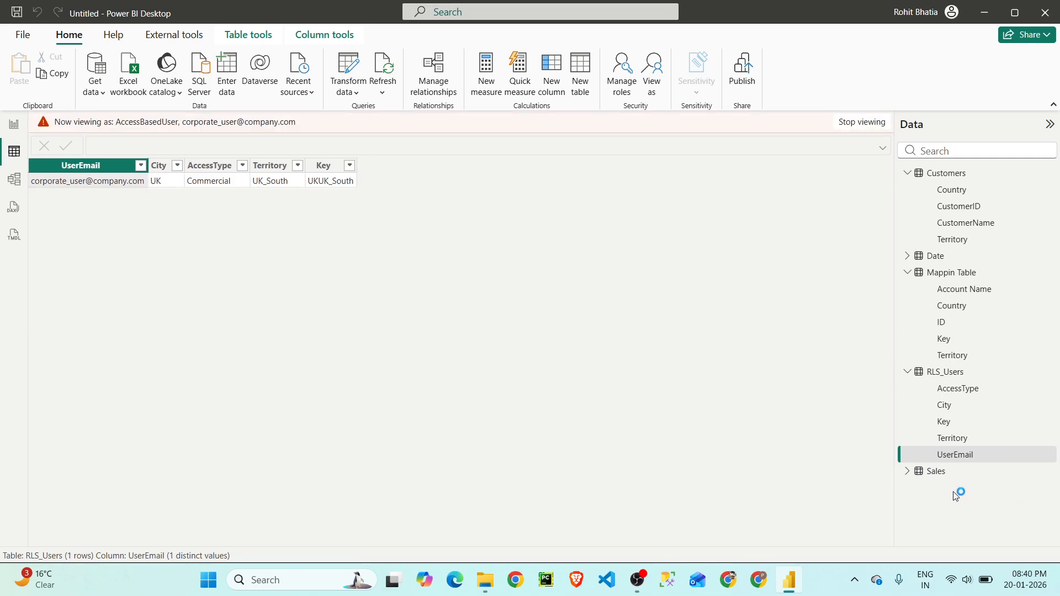
# - Check the Sales table and the Sales Data report page as the UK_South Commercial user, and end the role preview
pyautogui.click(951, 473)
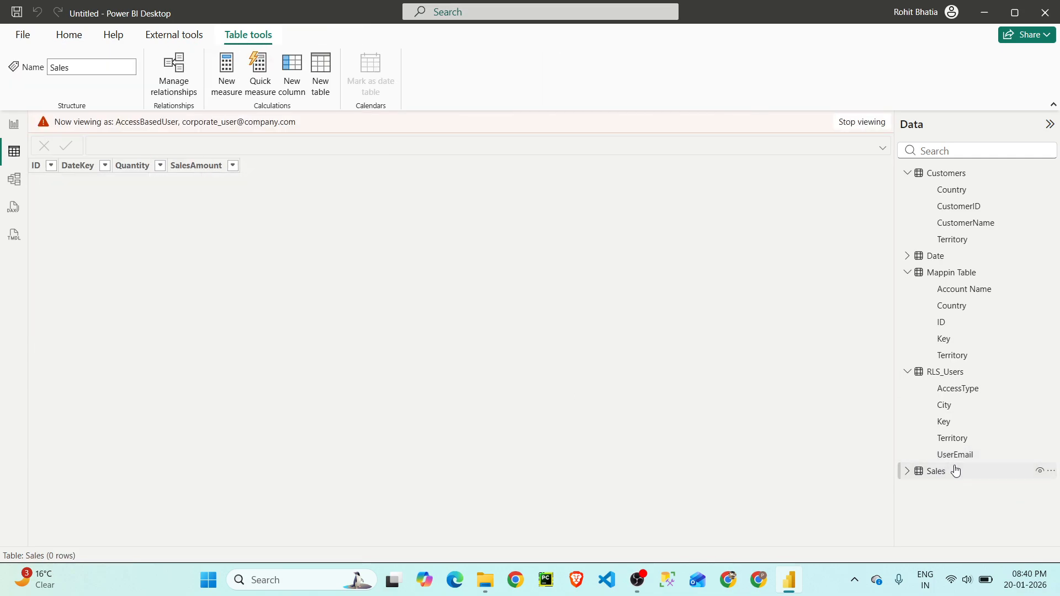
pyautogui.click(14, 124)
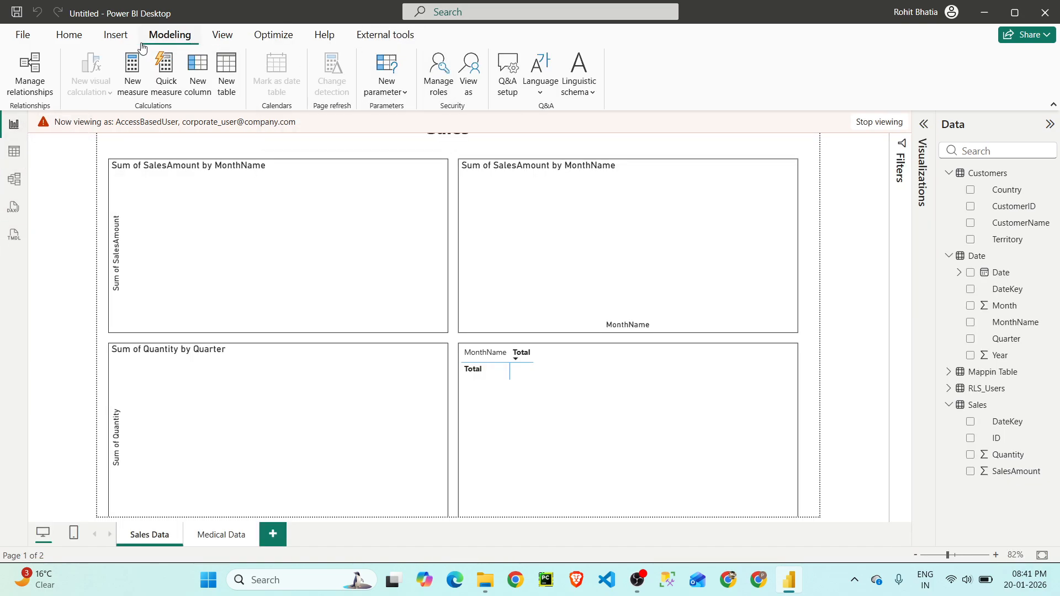
pyautogui.click(881, 124)
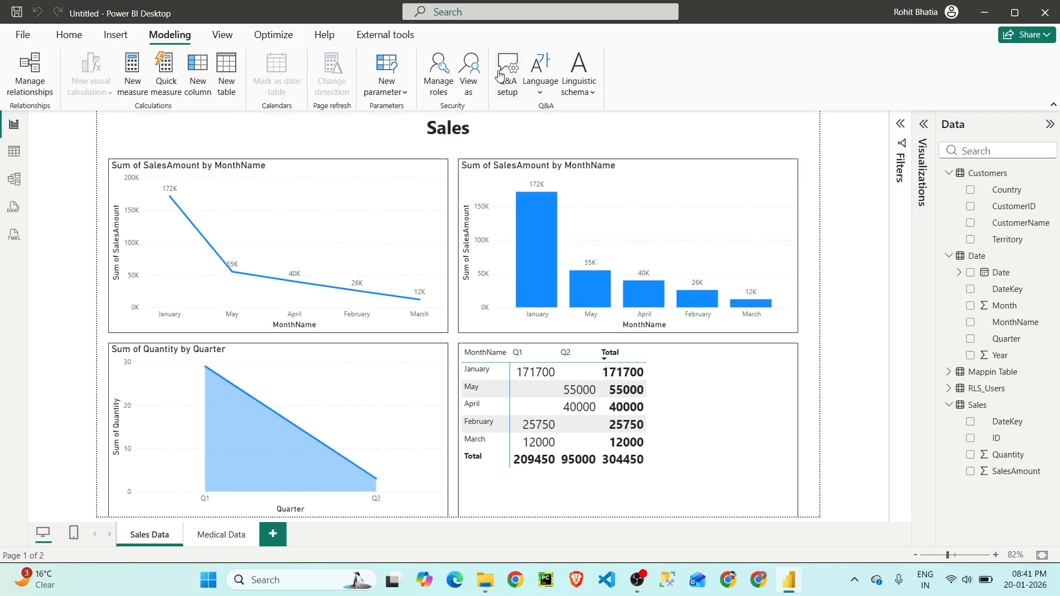
# - Remove FALSE() from the Sales rule of the AccessBasedUser role and uncomment the rest of its DAX code
pyautogui.click(447, 83)
pyautogui.click(367, 283)
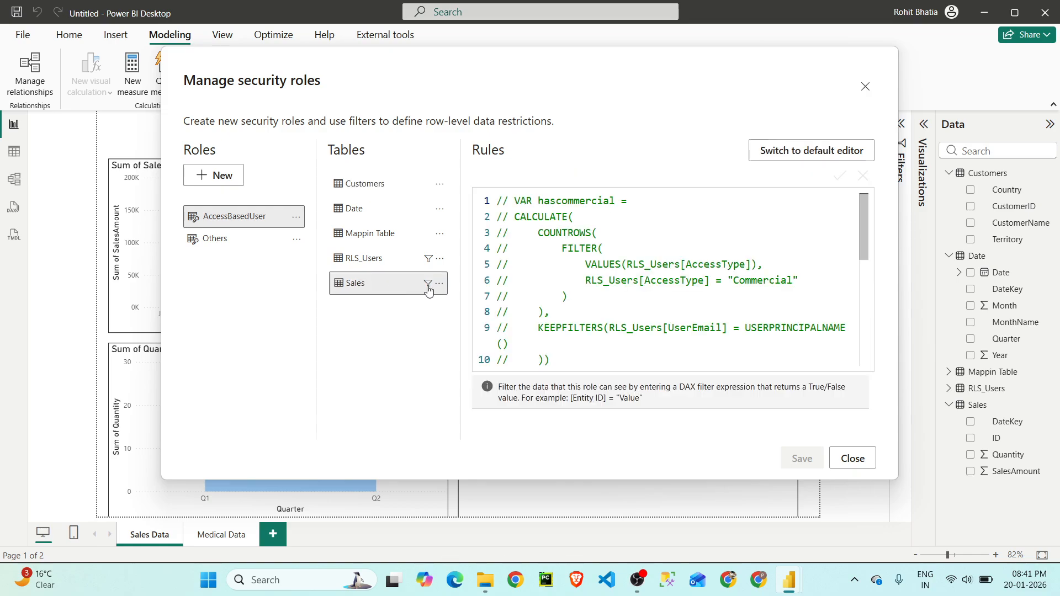
pyautogui.scroll(-5, 656, 309)
pyautogui.scroll(-1, 655, 310)
pyautogui.moveTo(539, 358); pyautogui.dragTo(498, 360)
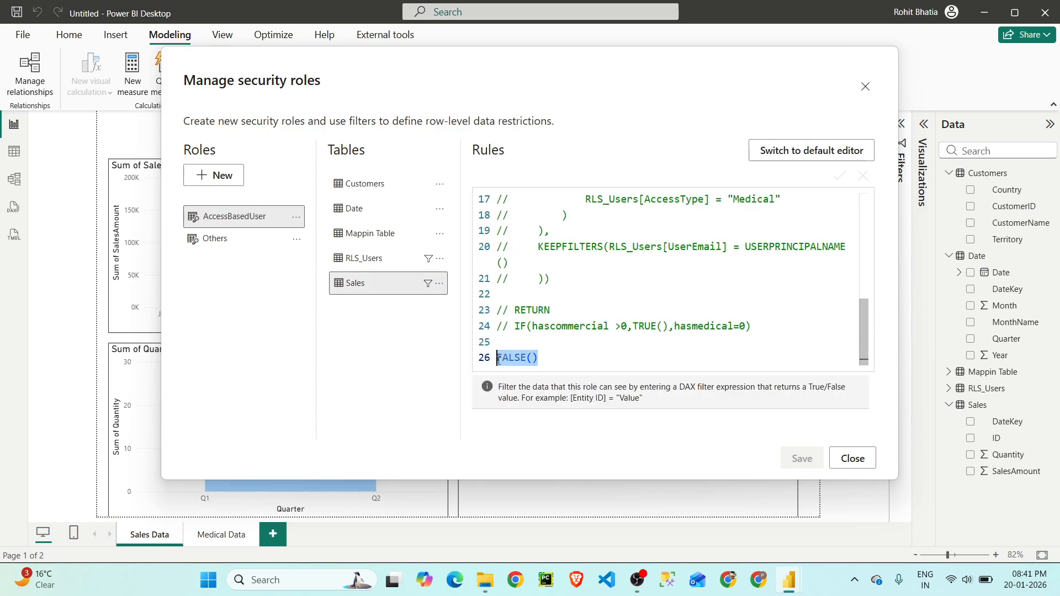
pyautogui.press('BackSpace')
pyautogui.hotkey('ctrl', 'a')
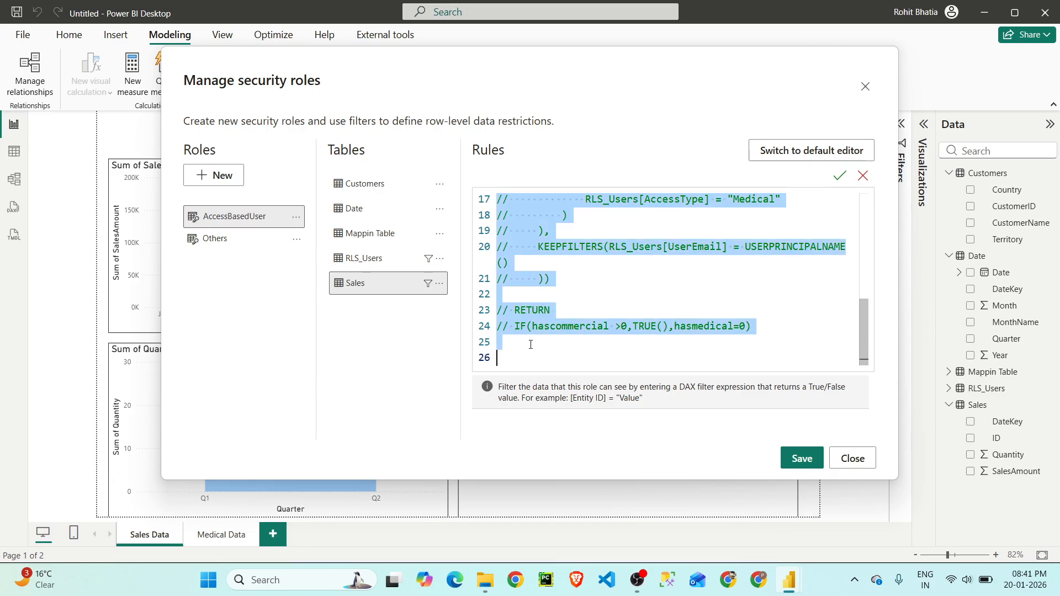
pyautogui.hotkey('ctrl', '/')
# - Review the restored Sales rule, save the role changes and close the security roles manager
pyautogui.scroll(4, 687, 298)
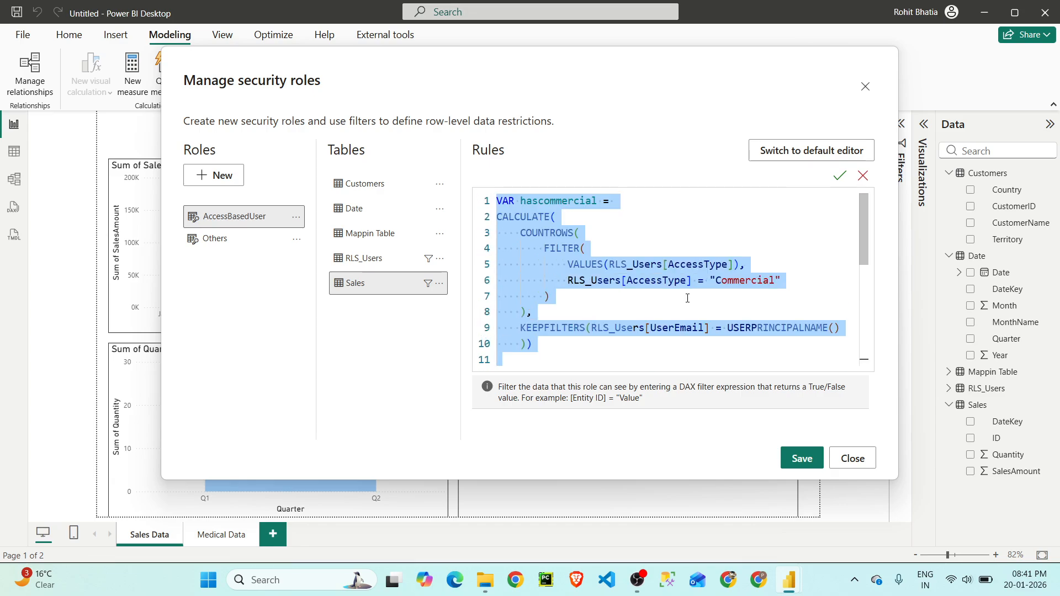
pyautogui.click(683, 281)
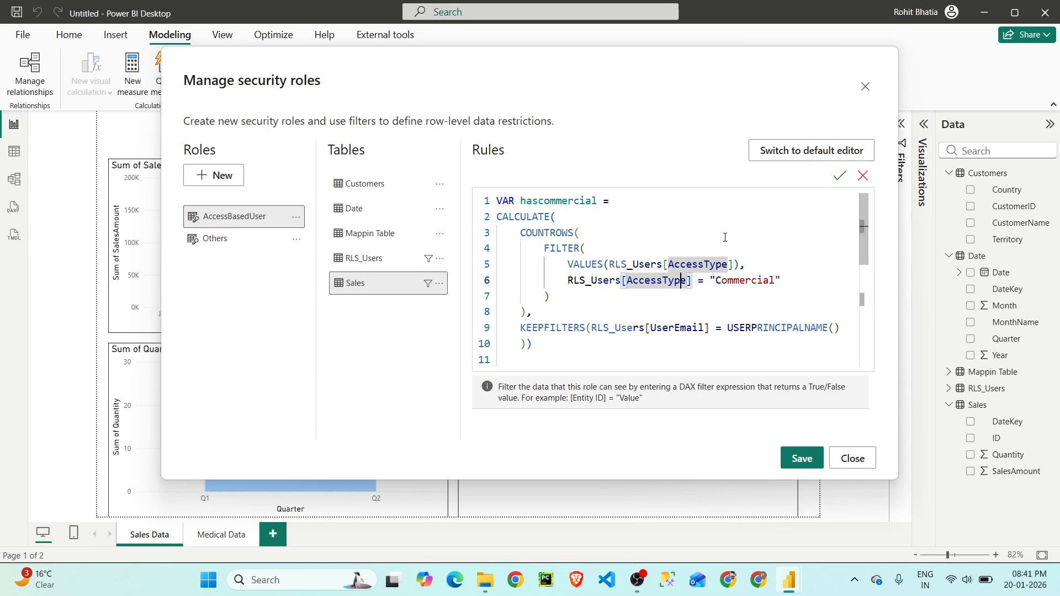
pyautogui.scroll(-4, 759, 296)
pyautogui.scroll(-2, 747, 266)
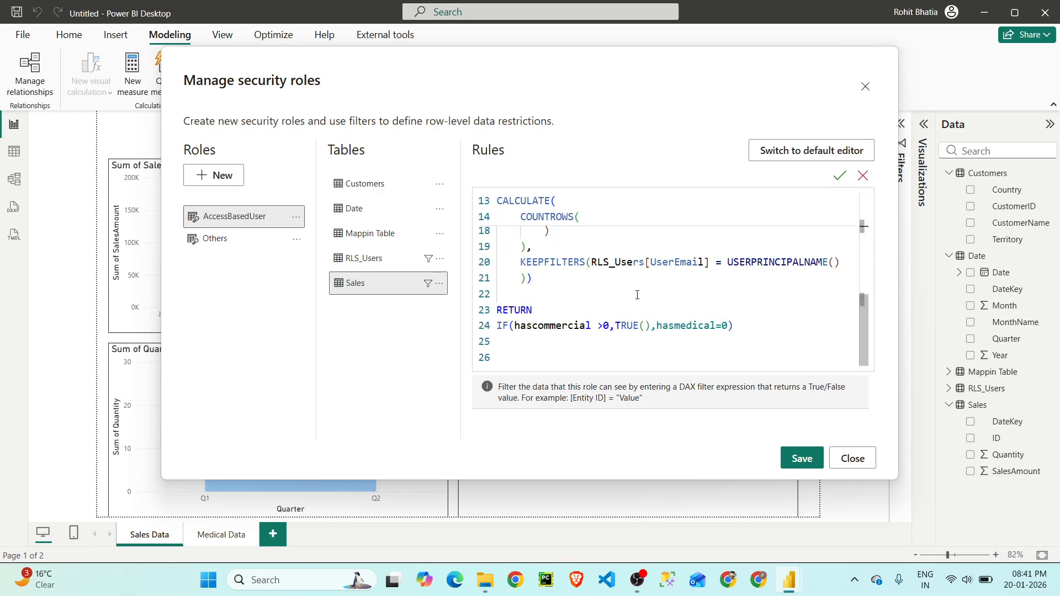
pyautogui.scroll(6, 636, 292)
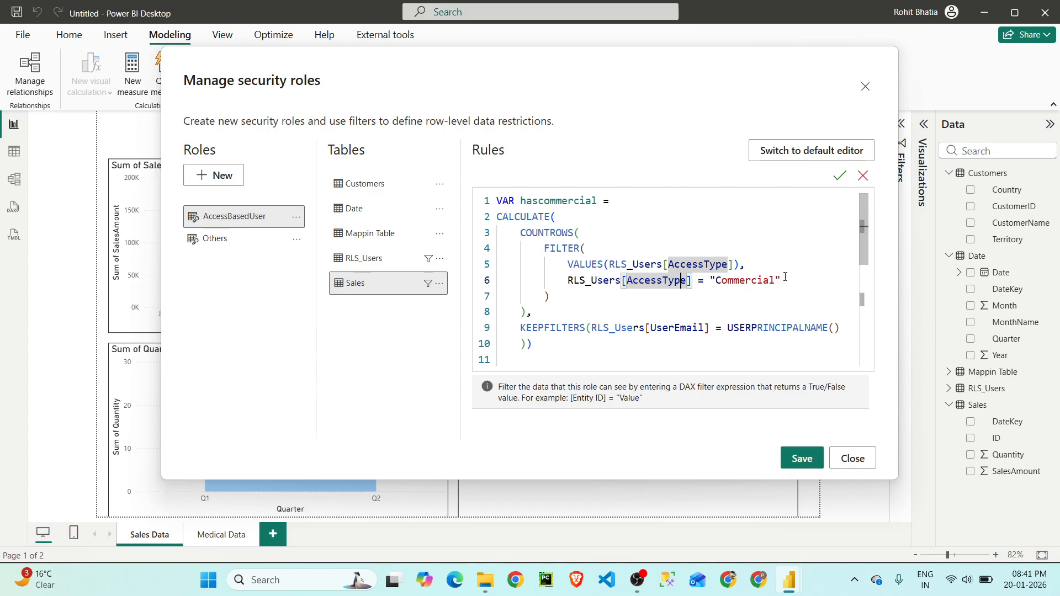
pyautogui.click(805, 457)
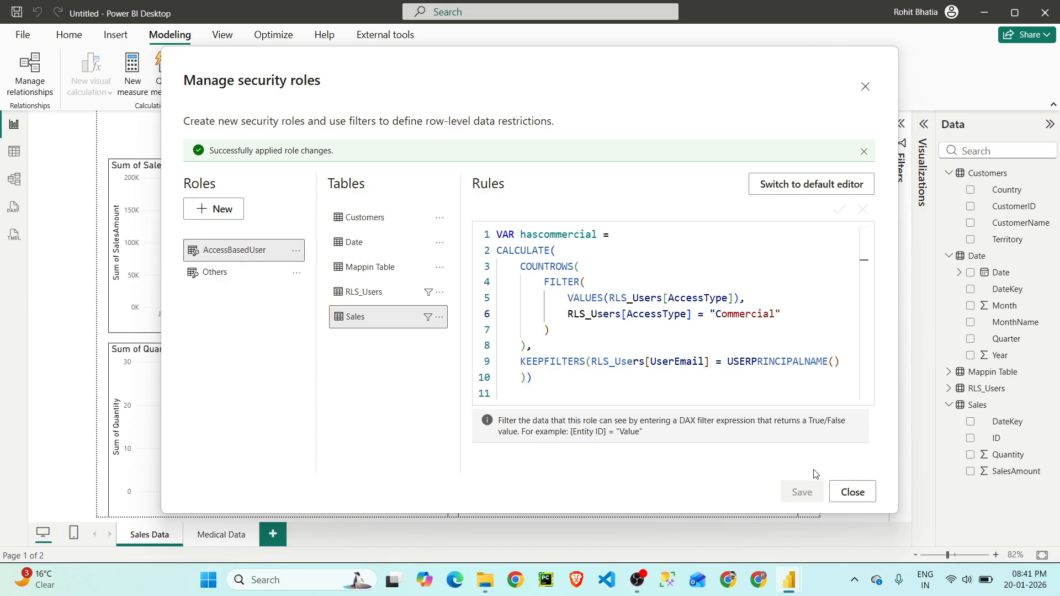
pyautogui.click(853, 492)
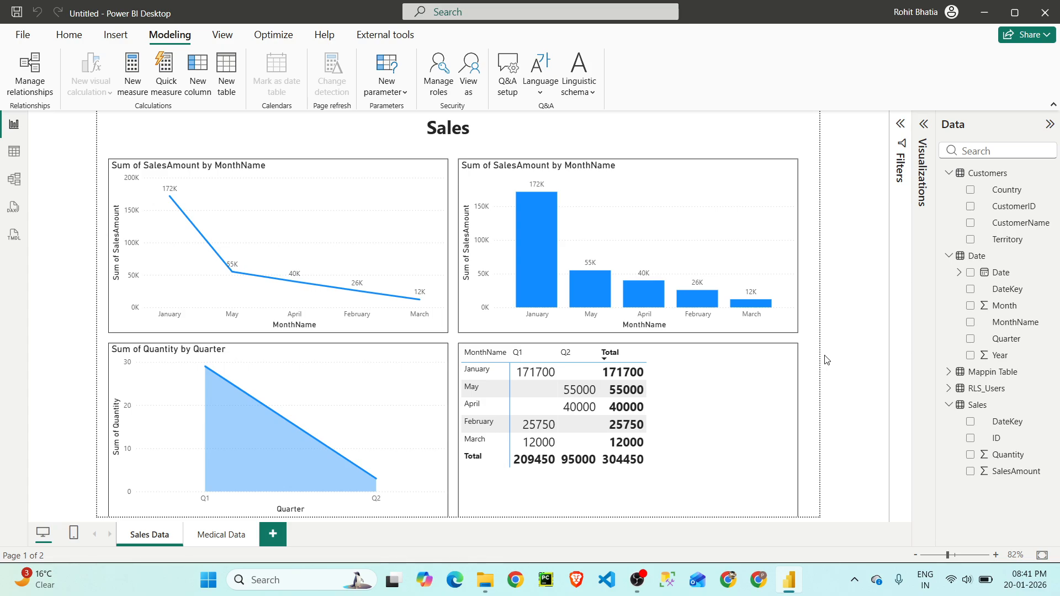
# - Cut the entire DAX rule from the Sales table of the AccessBasedUser role and apply the empty rule
pyautogui.click(439, 69)
pyautogui.click(398, 283)
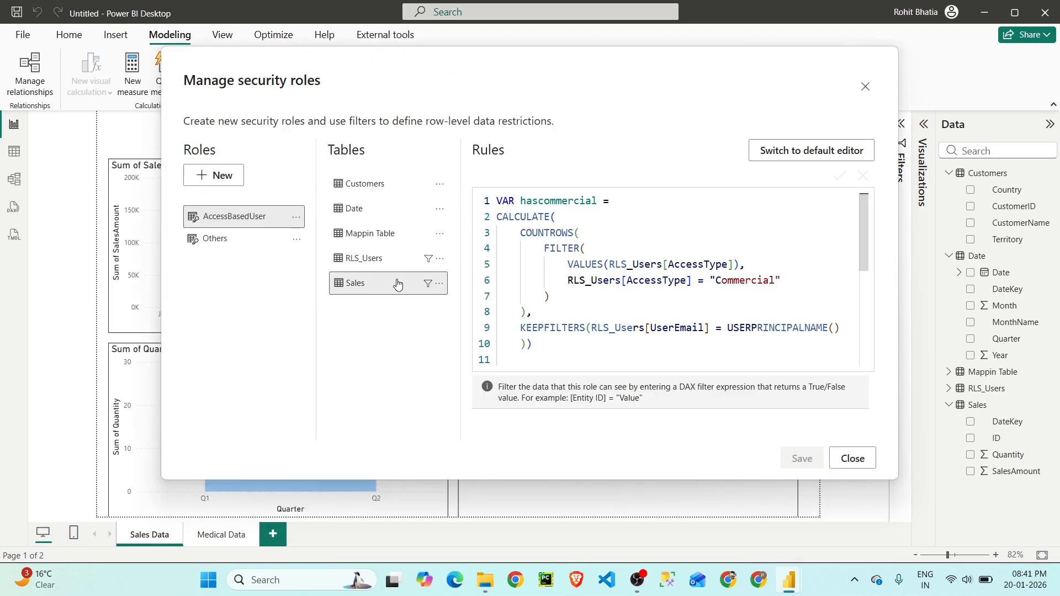
pyautogui.scroll(-5, 555, 277)
pyautogui.click(555, 276)
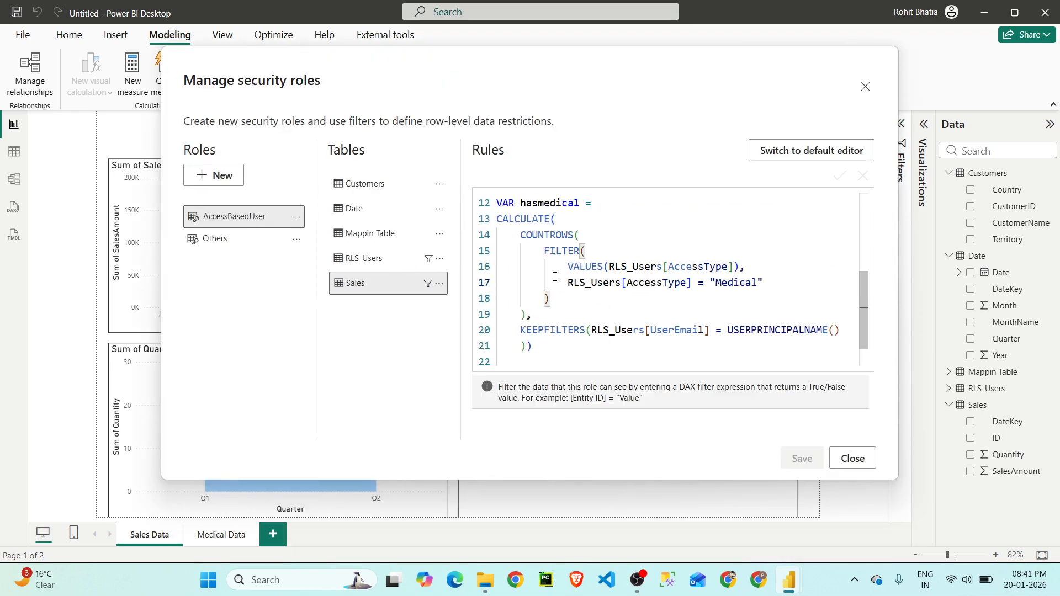
pyautogui.hotkey('ctrl', 'a')
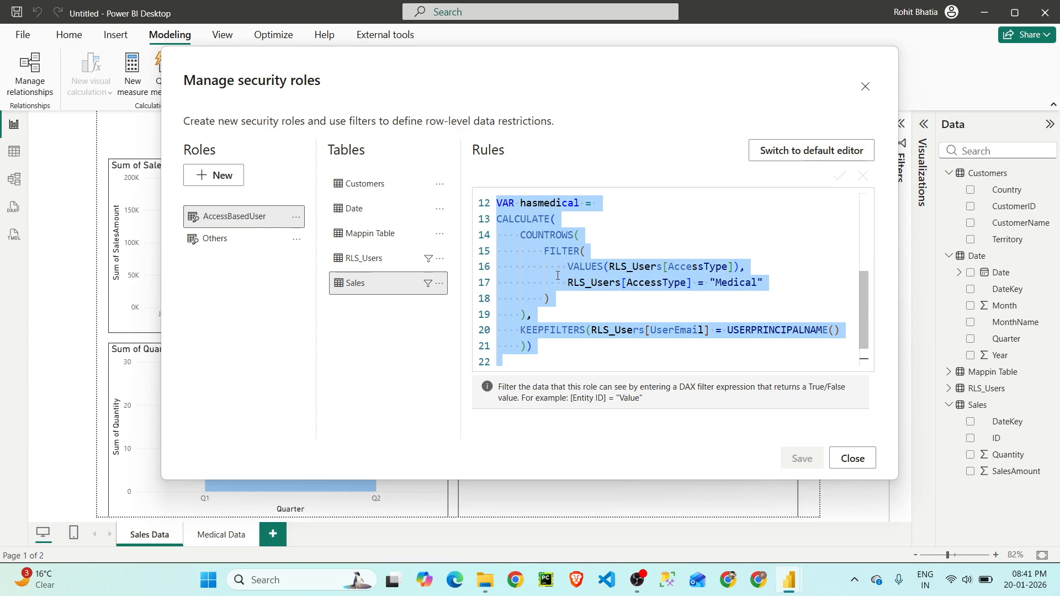
pyautogui.press('Delete')
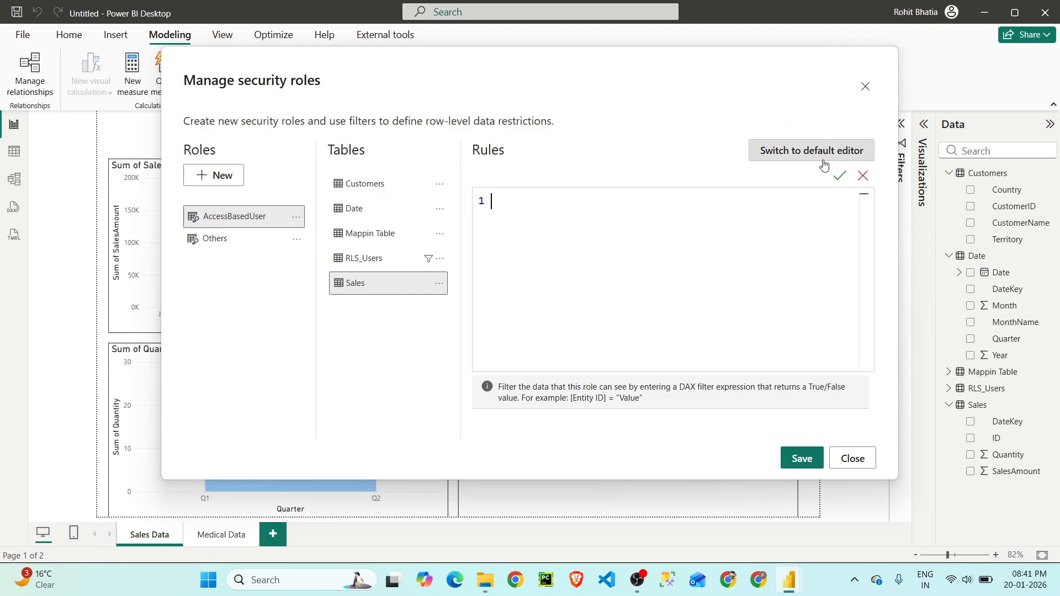
pyautogui.click(838, 177)
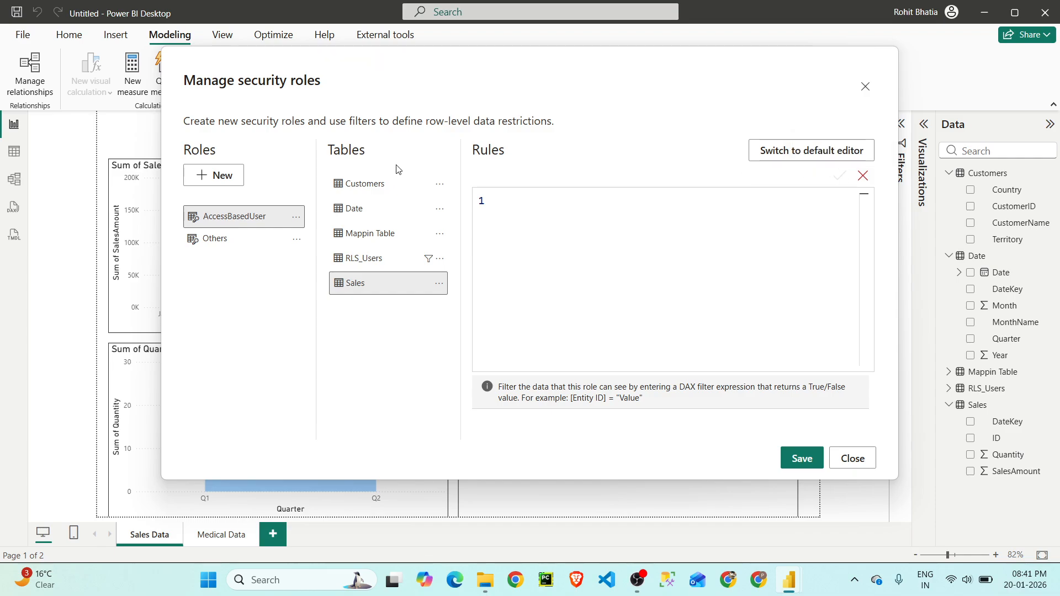
# - Paste the hascommercial/hasmedical DAX rule onto the Customers table of the AccessBasedUser role, save it and close the roles manager
pyautogui.click(375, 188)
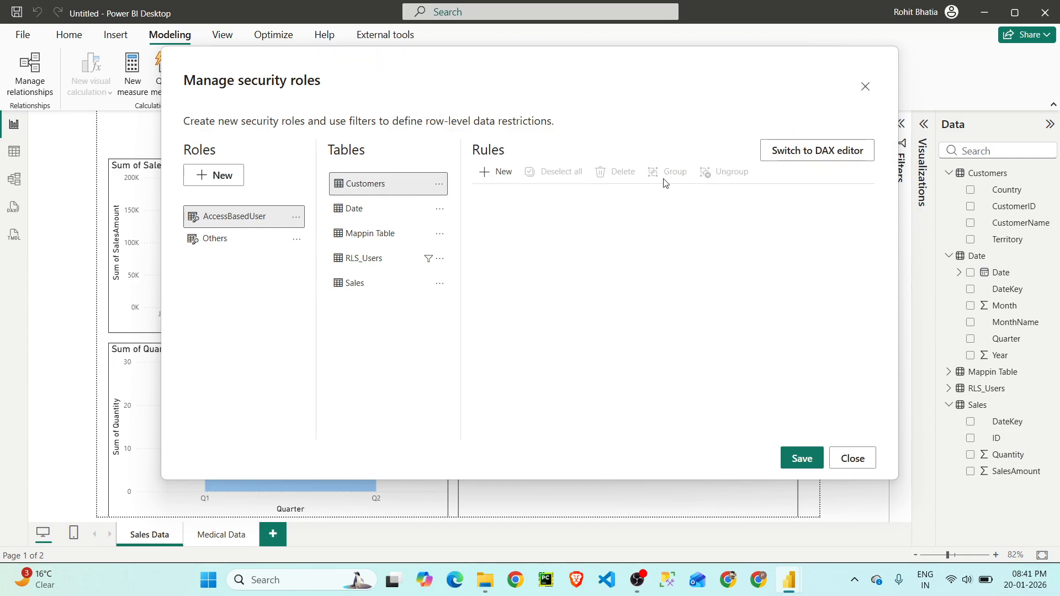
pyautogui.click(817, 150)
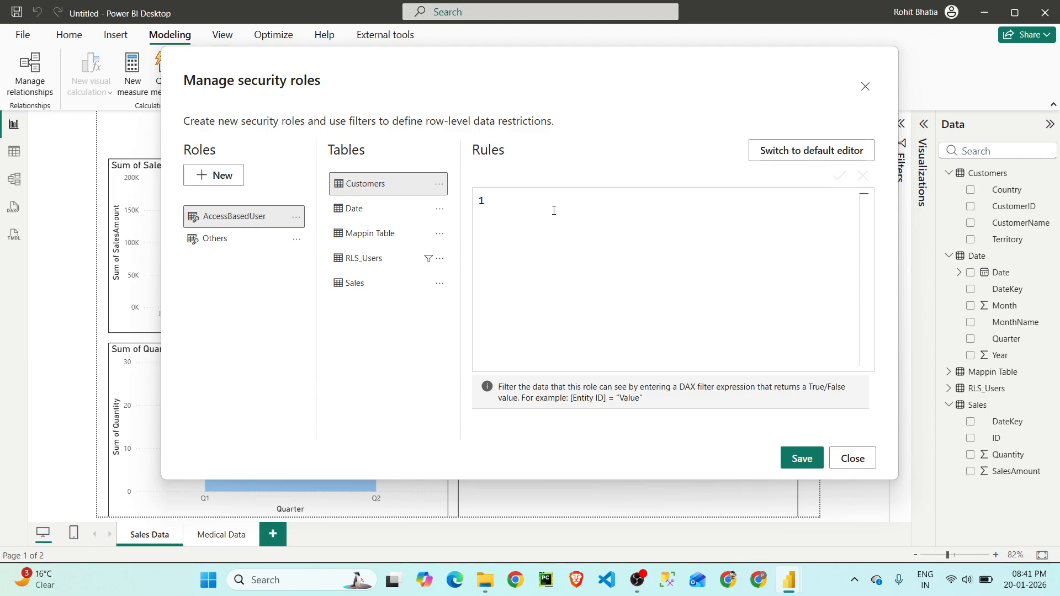
pyautogui.hotkey('ctrl', 'v')
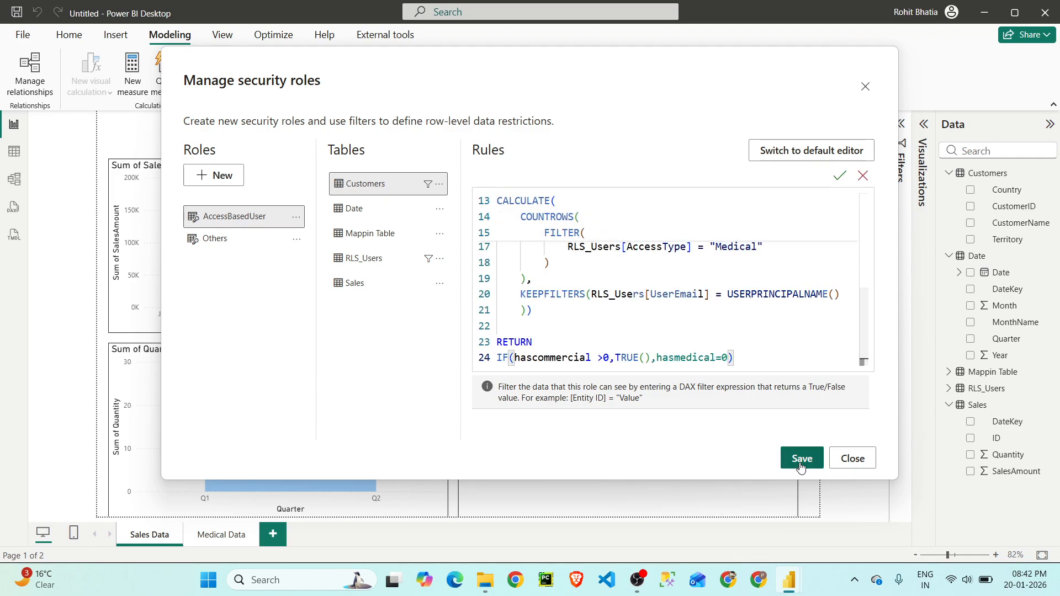
pyautogui.click(800, 463)
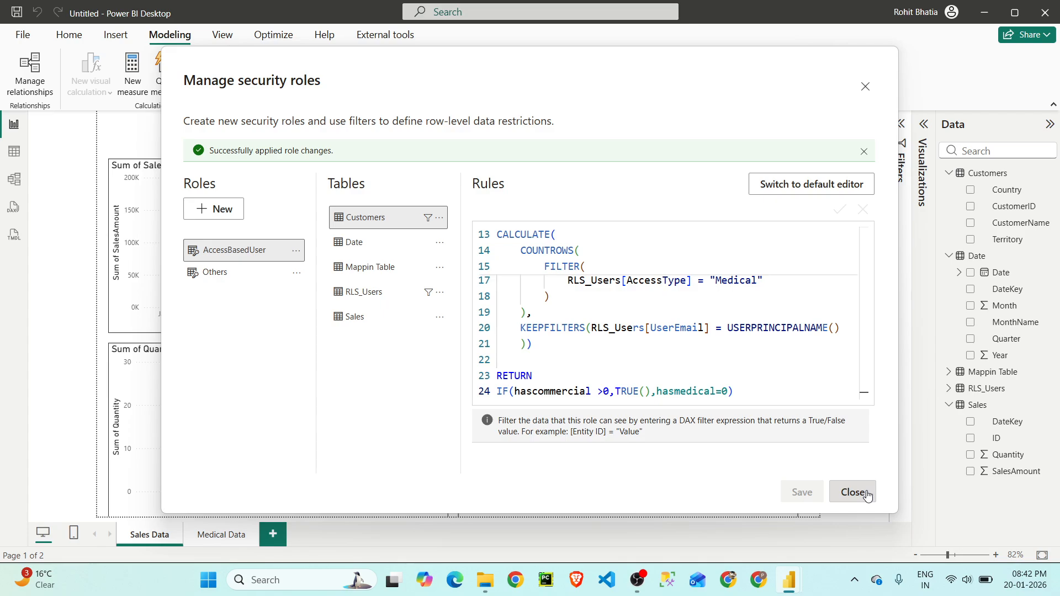
pyautogui.click(853, 492)
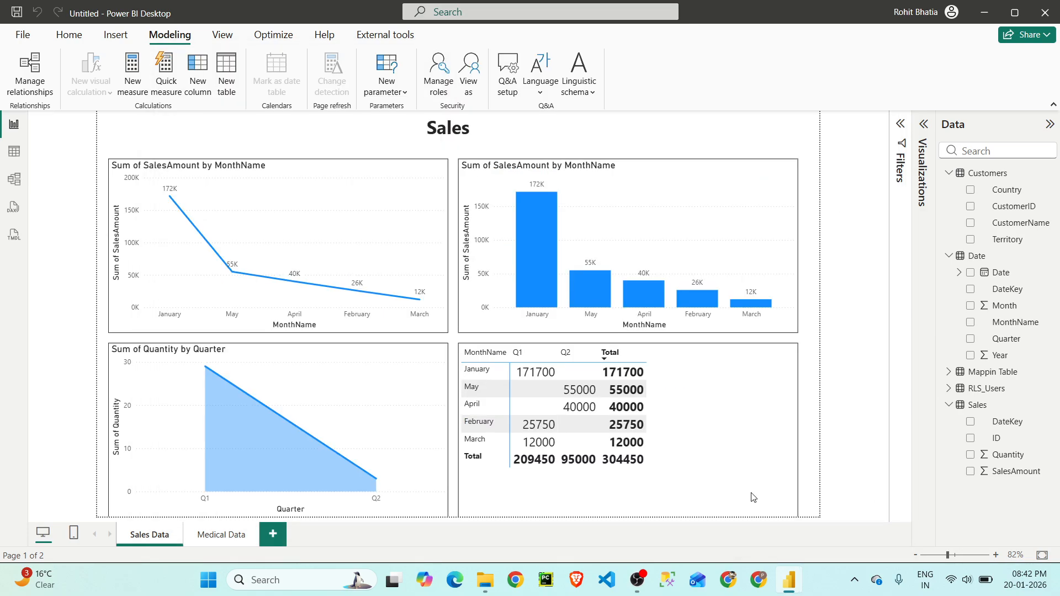
# - Look over both report pages, and copy the e-mail of the Medical user for UK_Central from the RLS_Users table
pyautogui.click(226, 537)
pyautogui.click(141, 535)
pyautogui.click(15, 151)
pyautogui.click(960, 372)
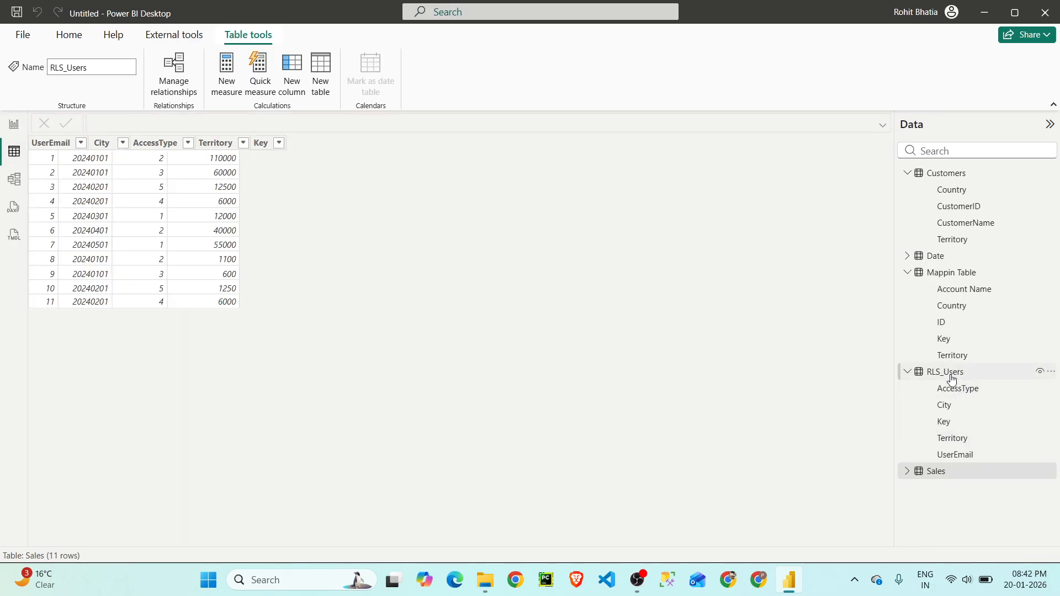
pyautogui.rightClick(120, 191)
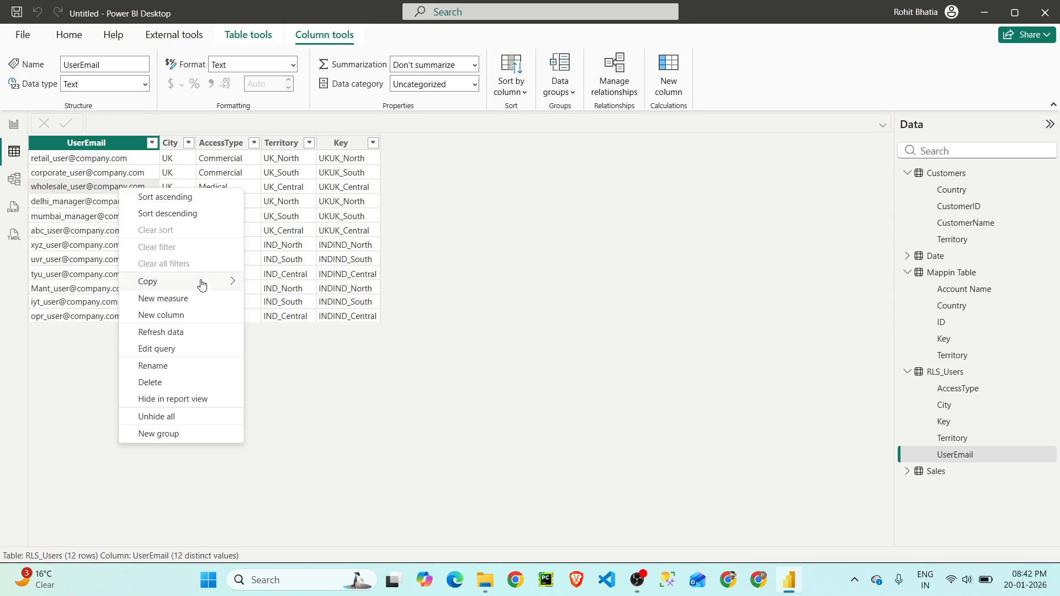
pyautogui.moveTo(201, 282)
pyautogui.click(264, 283)
# - Preview the model with the AccessBasedUser role as another user, using the copied e-mail of the UK_Central Medical user
pyautogui.click(69, 35)
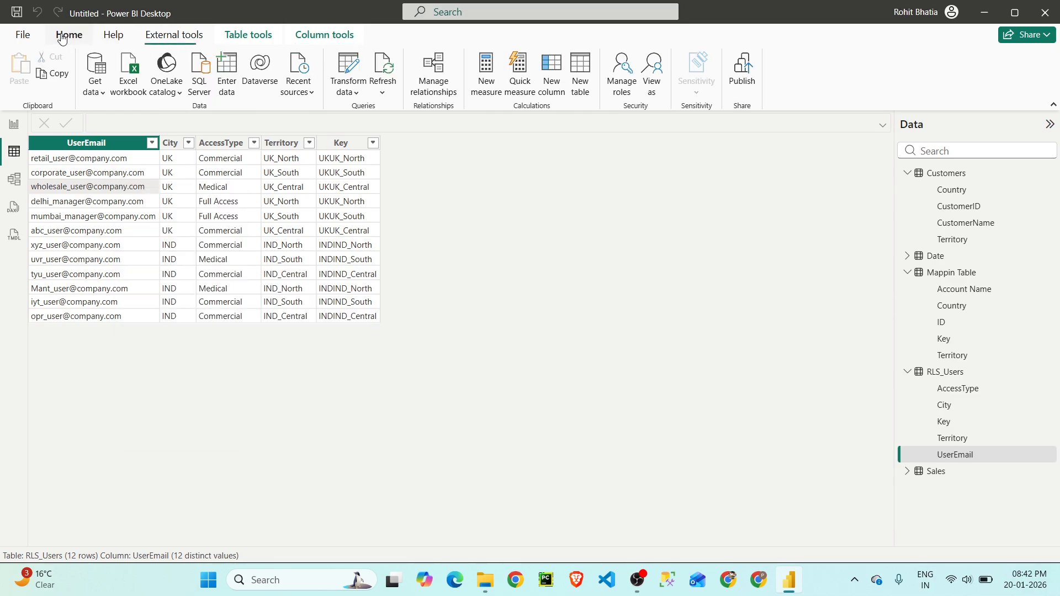
pyautogui.click(653, 77)
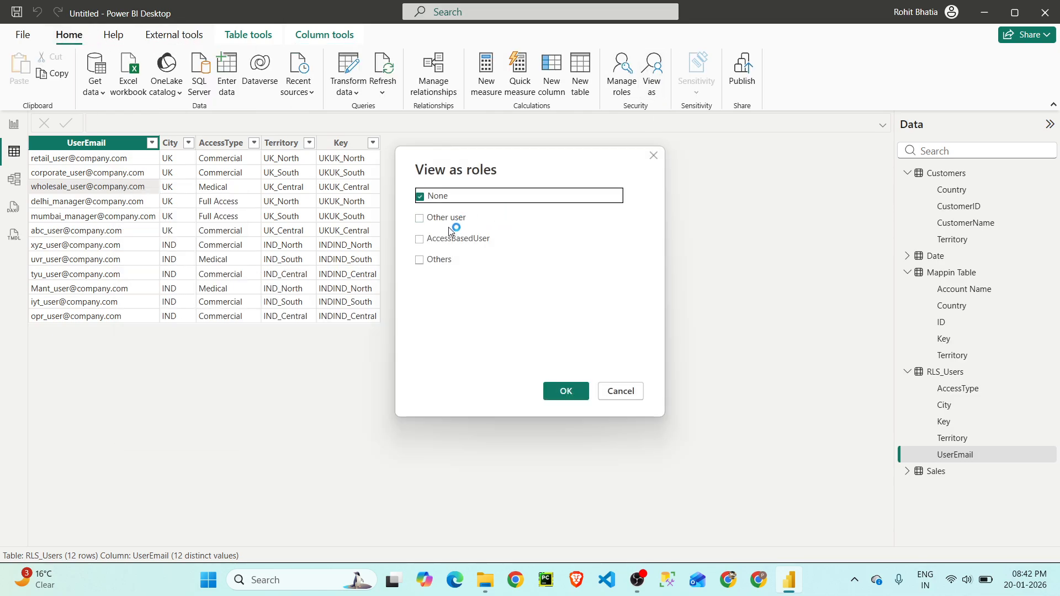
pyautogui.click(450, 217)
pyautogui.click(456, 238)
pyautogui.click(508, 219)
pyautogui.hotkey('ctrl', 'v')
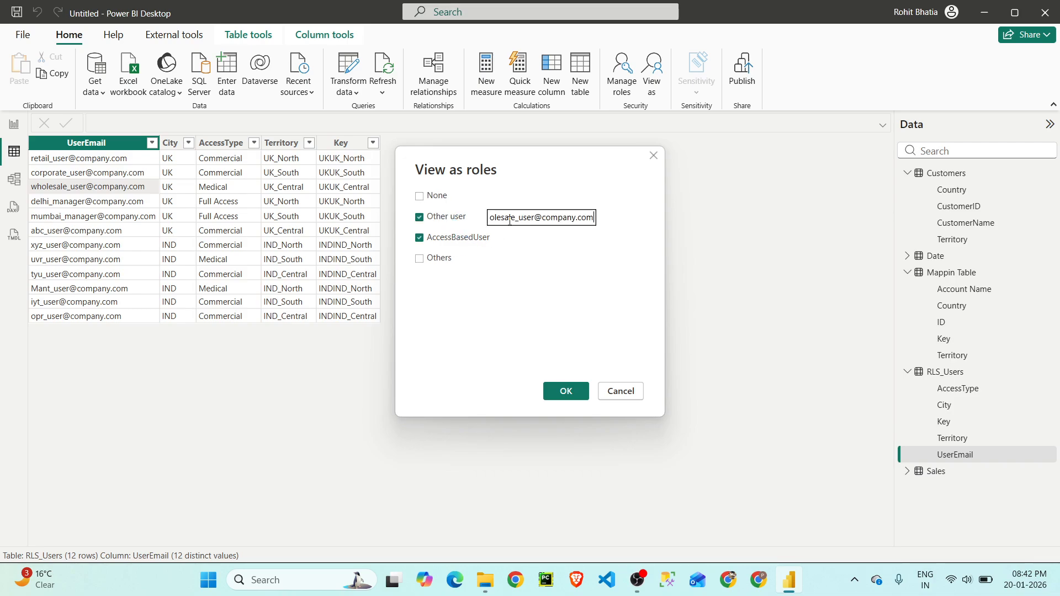
pyautogui.click(569, 391)
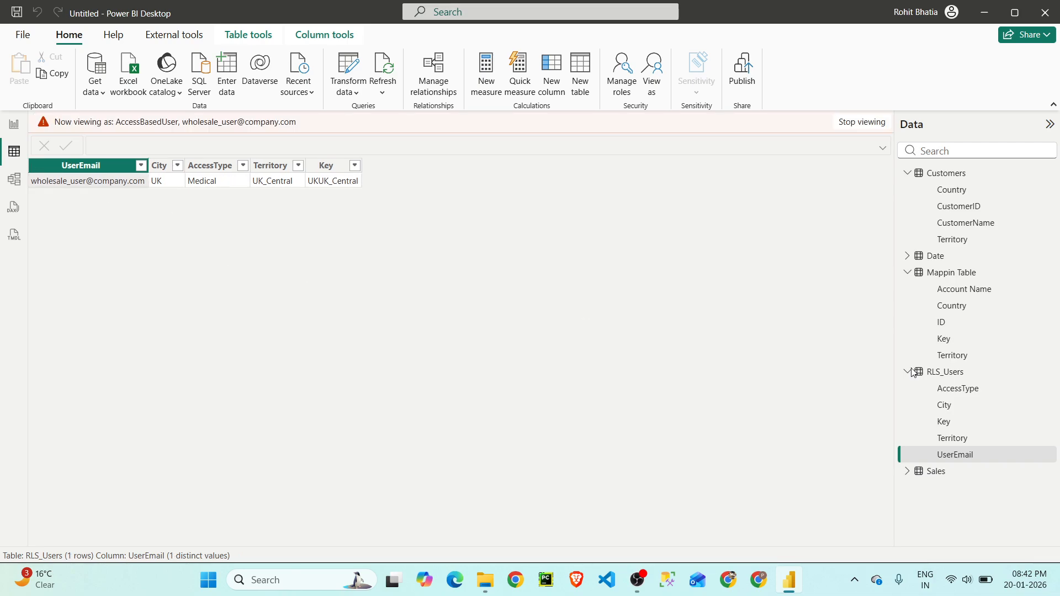
# - Check the Sales and Customers tables and the Sales Data report page as the UK_Central Medical user
pyautogui.click(951, 475)
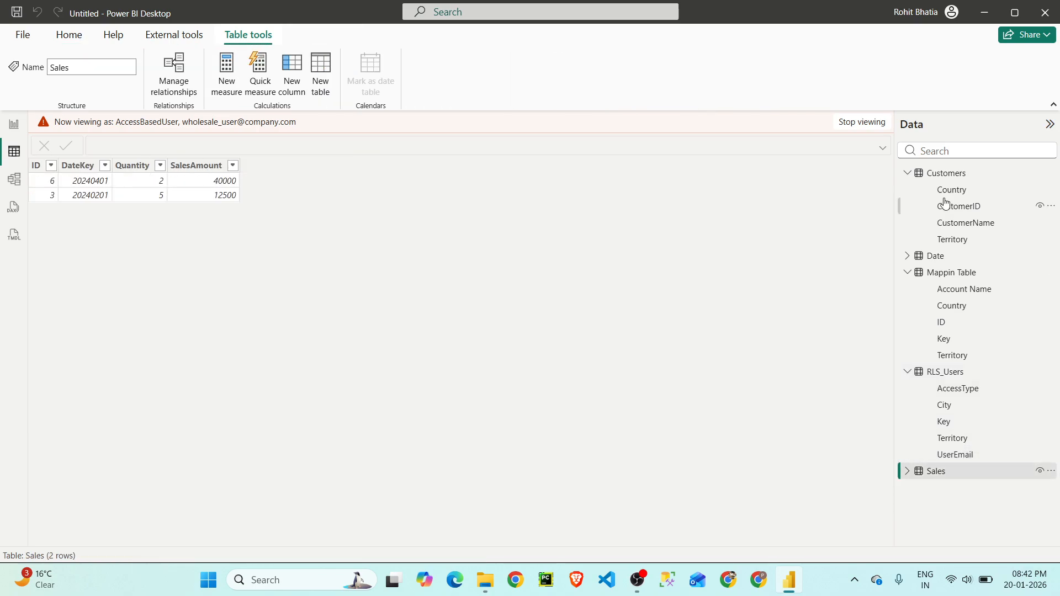
pyautogui.click(954, 174)
pyautogui.click(14, 124)
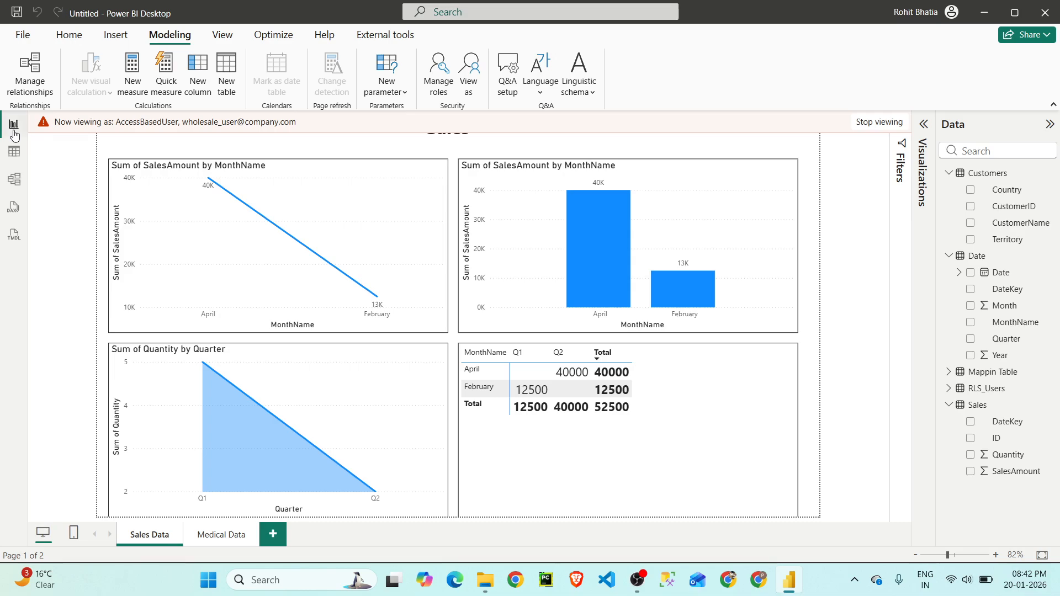
# - Check the Medical Data report page under the AccessBasedUser role preview, and stop viewing as that user
pyautogui.click(218, 536)
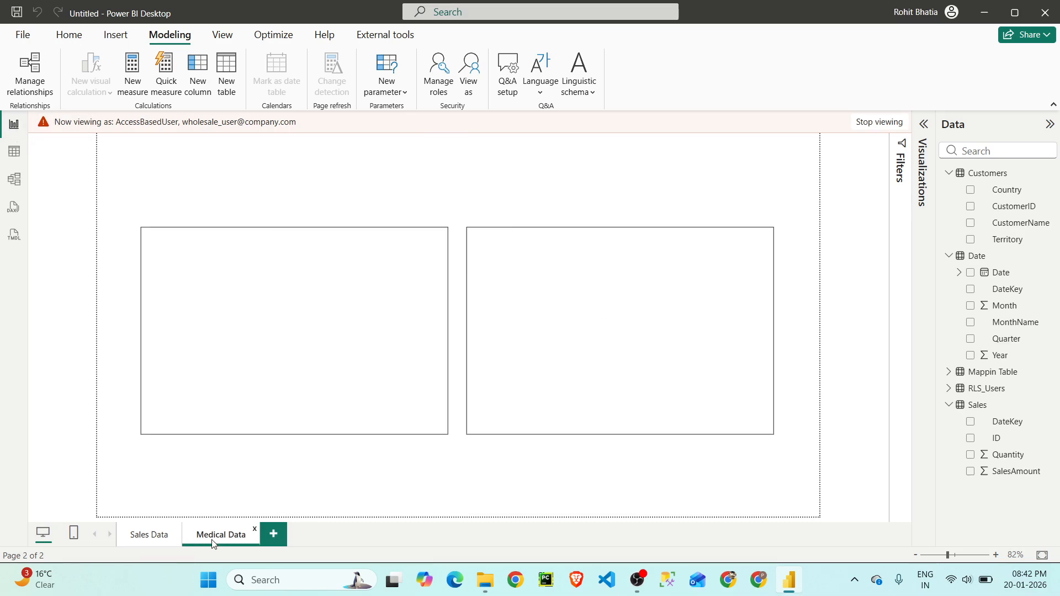
pyautogui.click(882, 123)
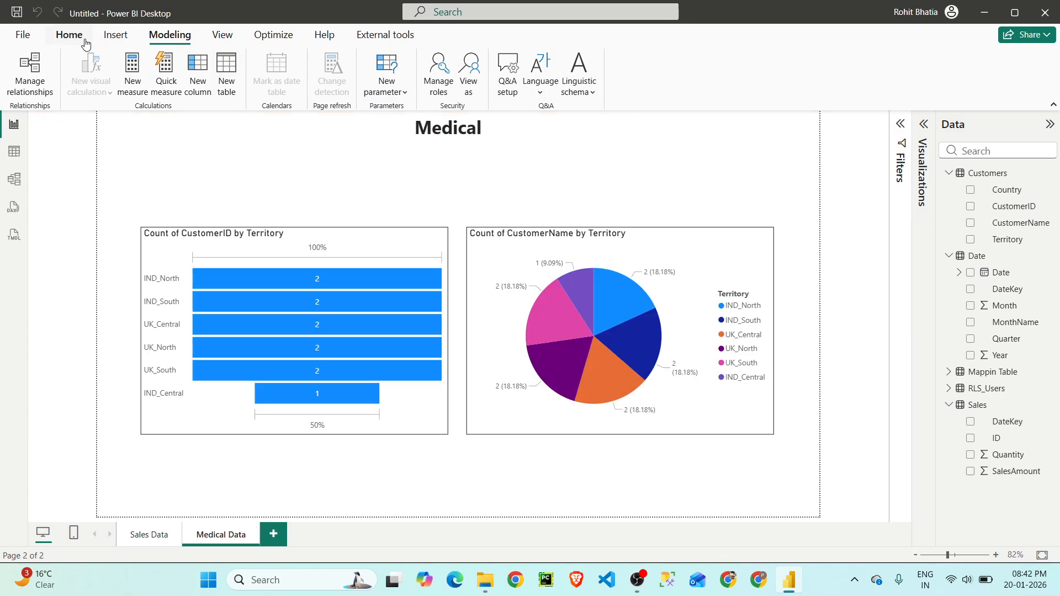
# - Review the DAX filter rule on the Customers table of the AccessBasedUser role, and close the roles manager
pyautogui.click(69, 34)
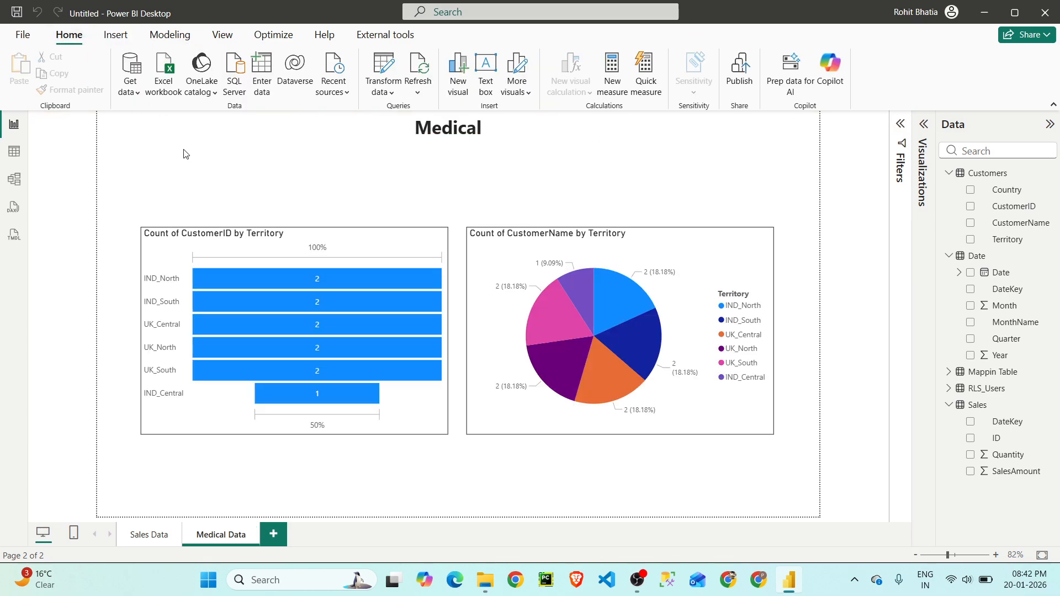
pyautogui.click(170, 34)
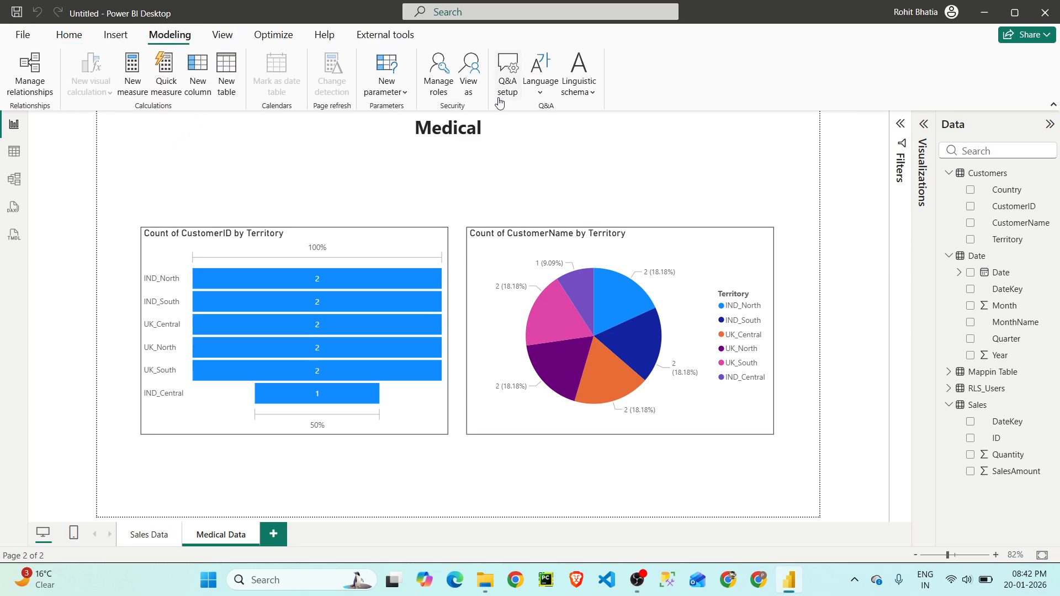
pyautogui.click(440, 78)
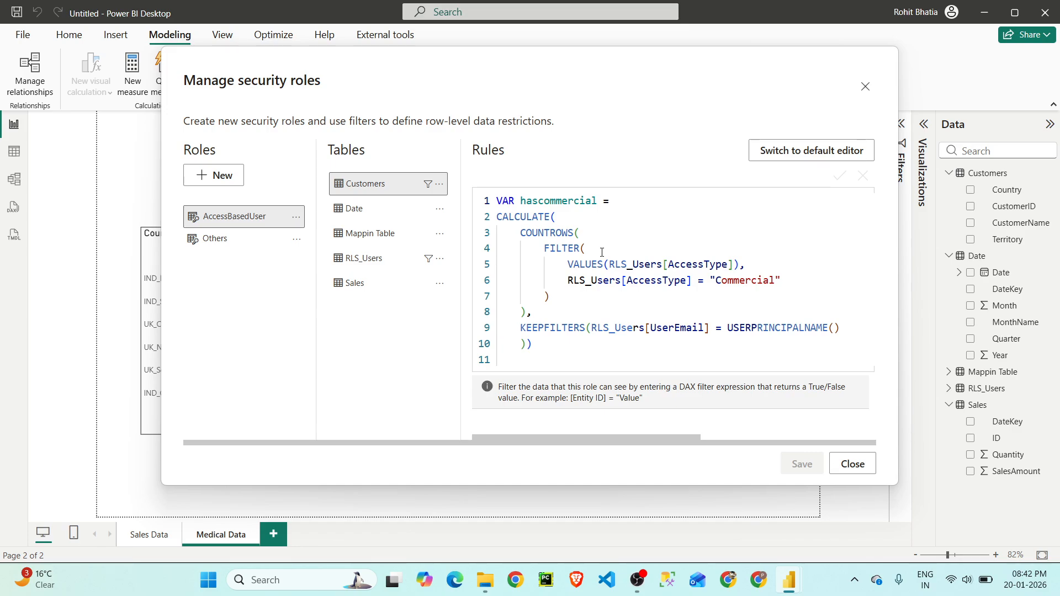
pyautogui.click(865, 87)
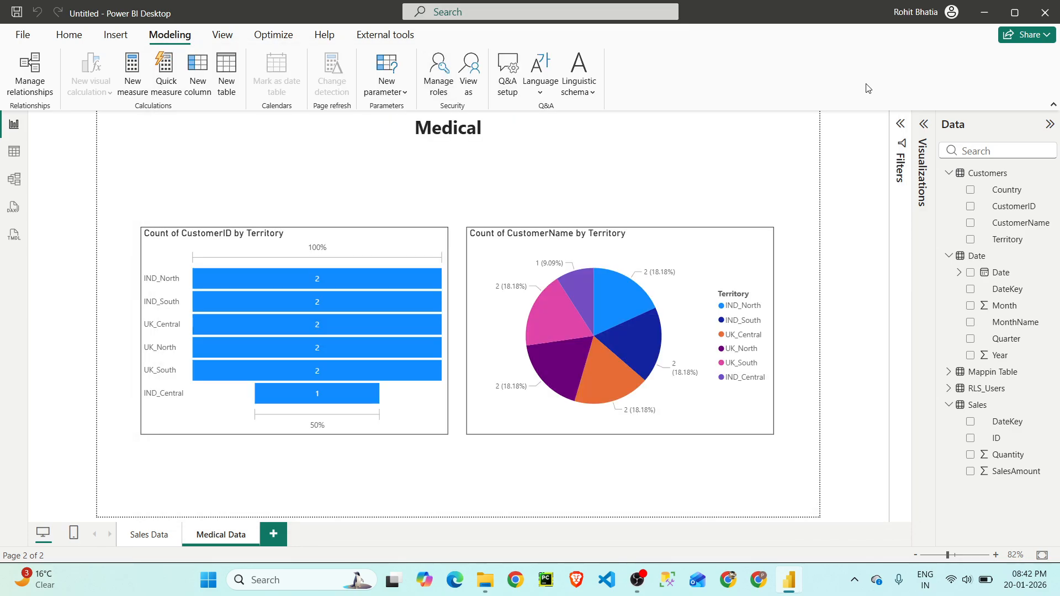